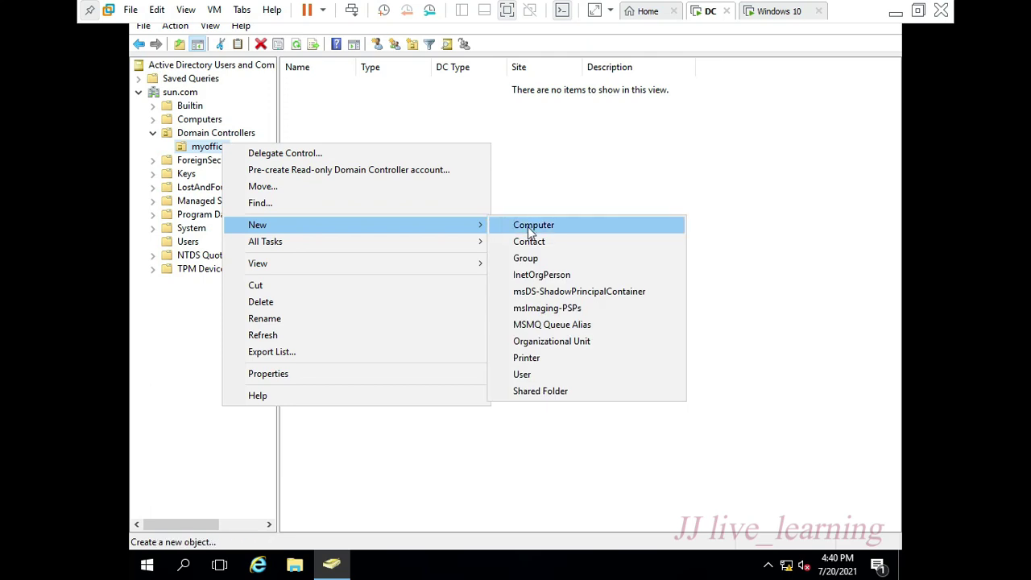
- Create an HR organizational unit under myoffice with accidental-deletion protection turned off
left_click(561, 342)
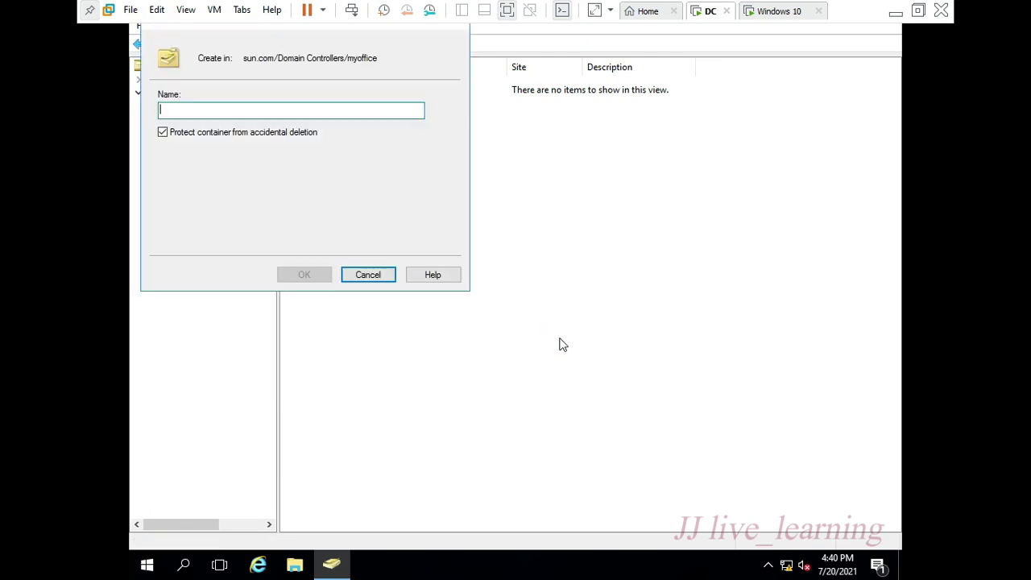
type("HR")
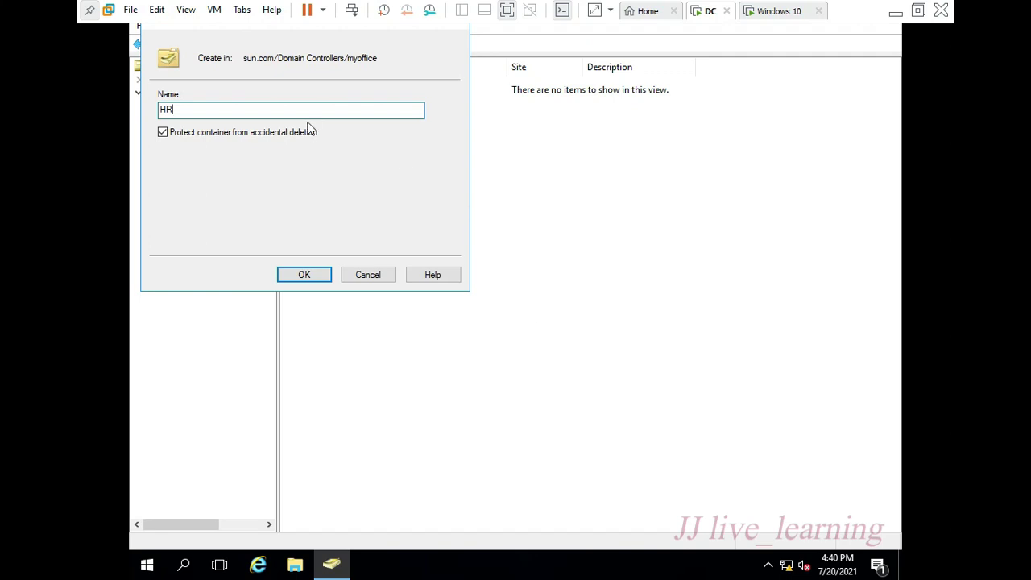
left_click(308, 132)
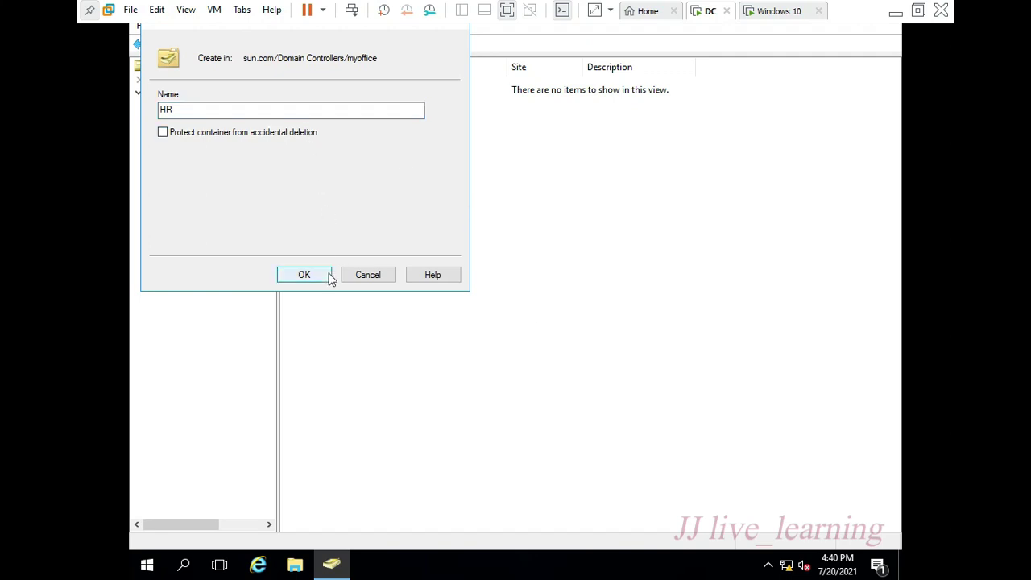
left_click(330, 276)
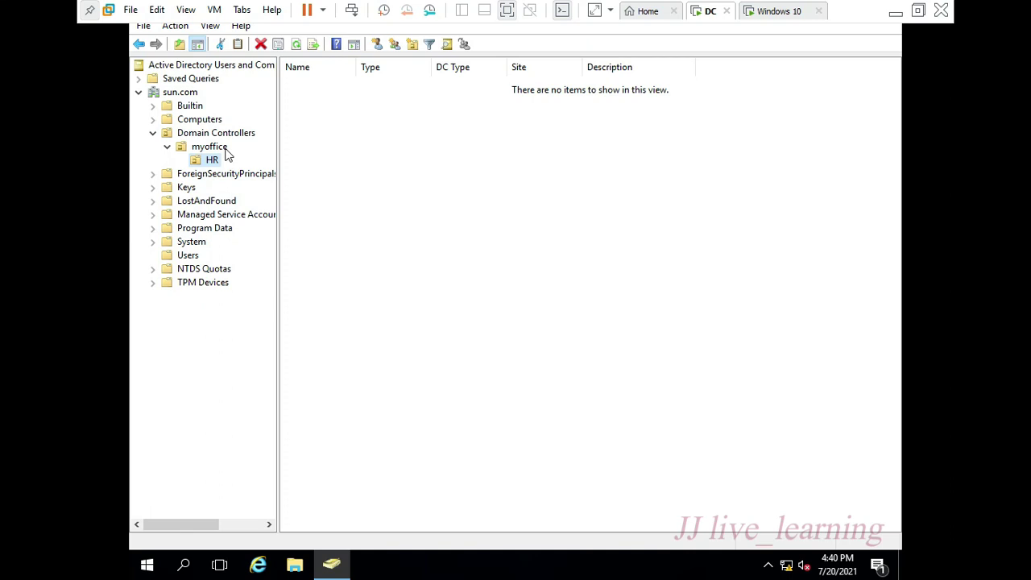
- Start a new user in HR with full name and logon name u1
left_click(377, 44)
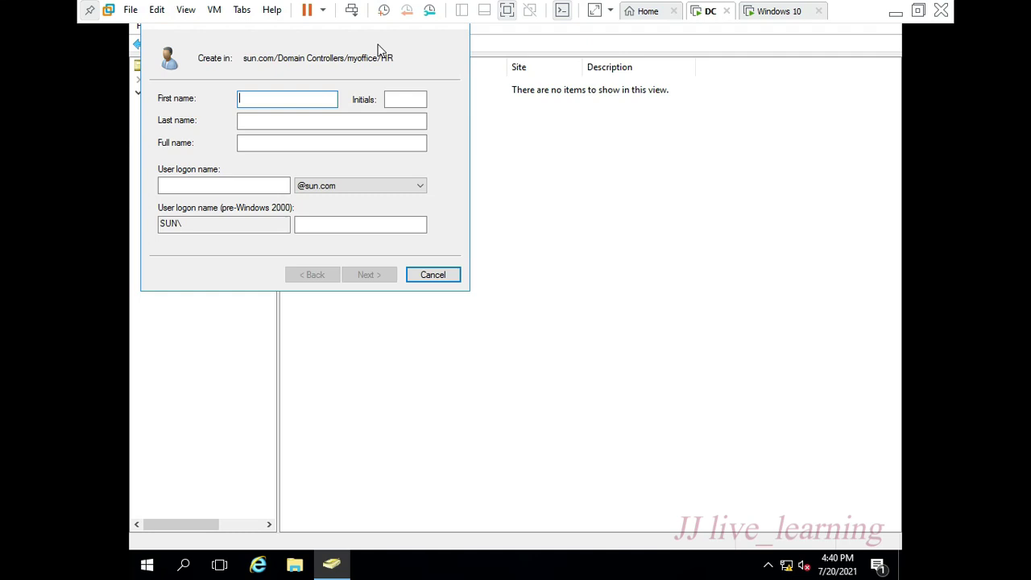
type("u1")
key("Tab")
key("Tab")
key("Tab")
key("Tab")
type("u1")
key("Return")
- Give u1 a password the user cannot change and that never expires, and finish
type("P")
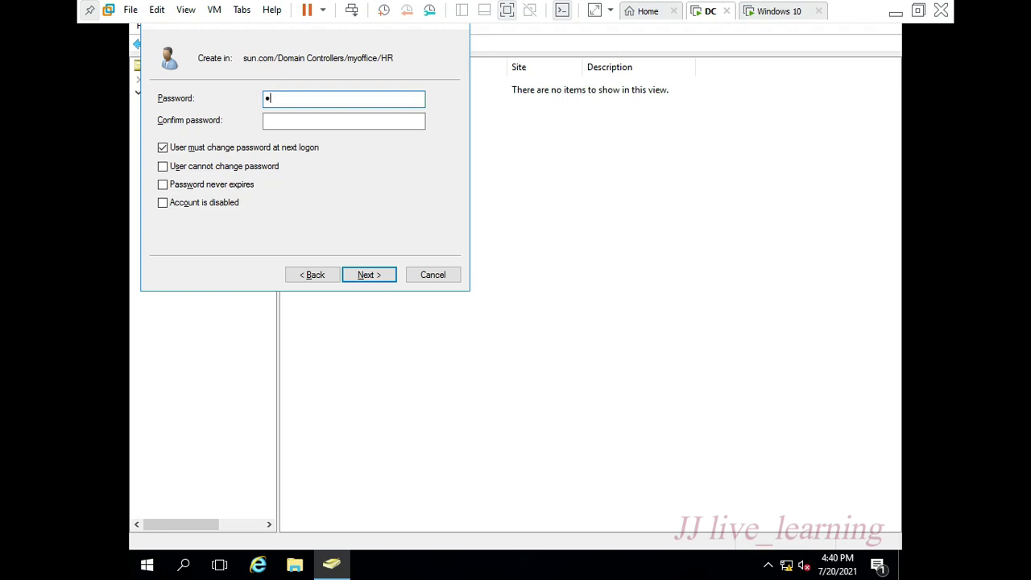
key("Tab")
type("P@sd")
key("Tab")
key("space")
key("Tab")
key("space")
key("Tab")
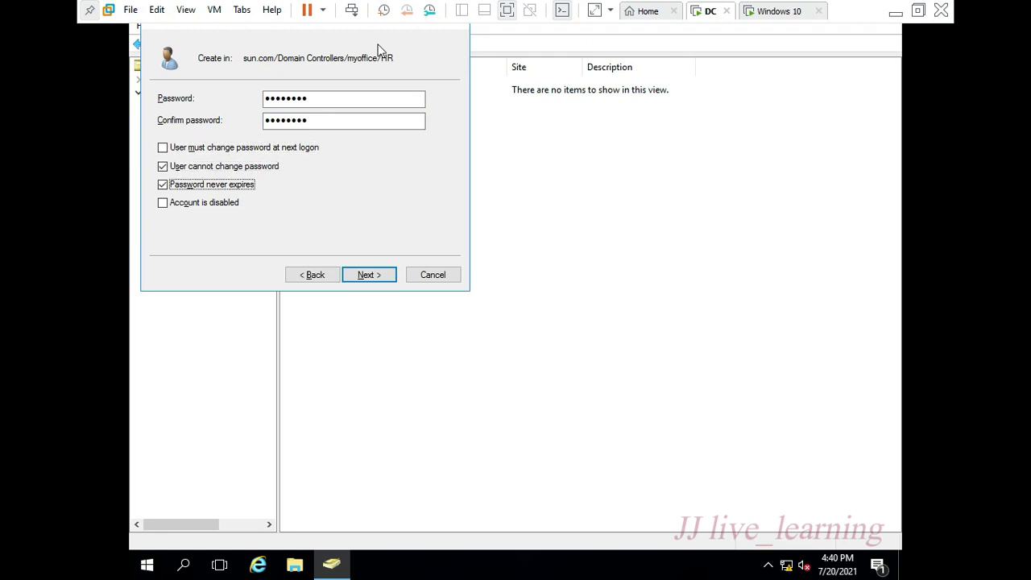
key("Return")
key("Return")
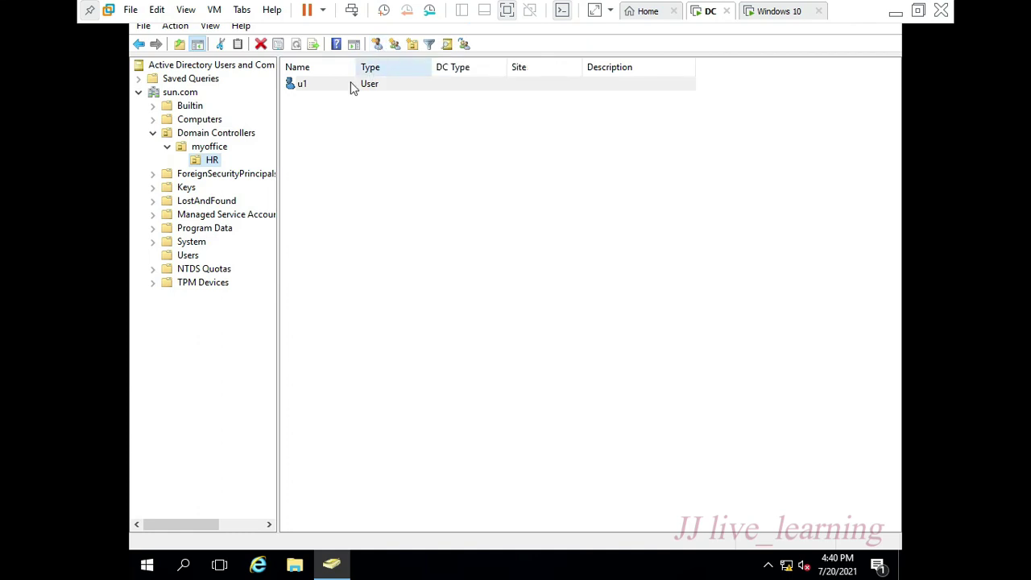
left_click(340, 89)
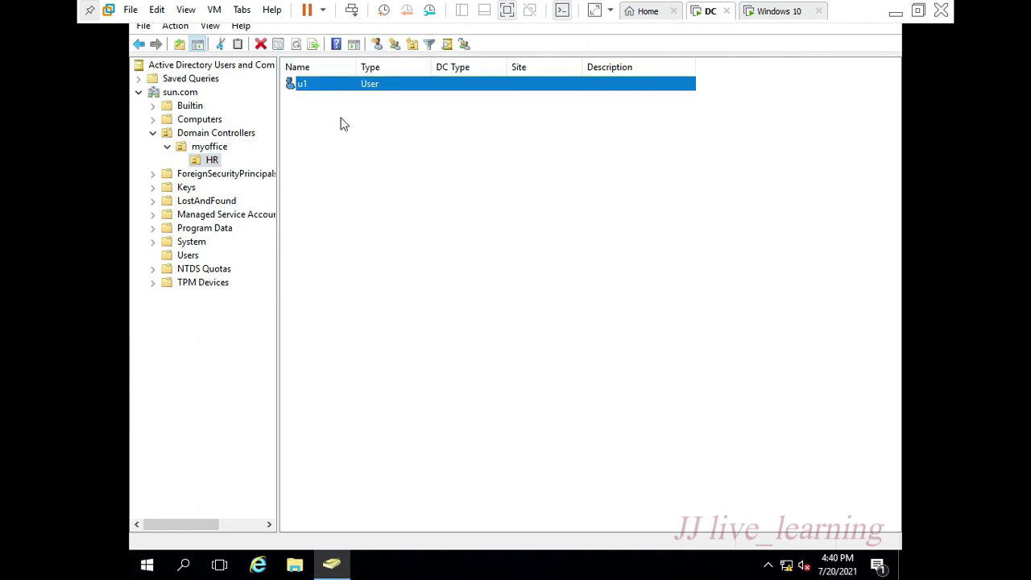
- Browse in File Explorer to the vlc-msi folder on New Volume (E:)
key("super+e")
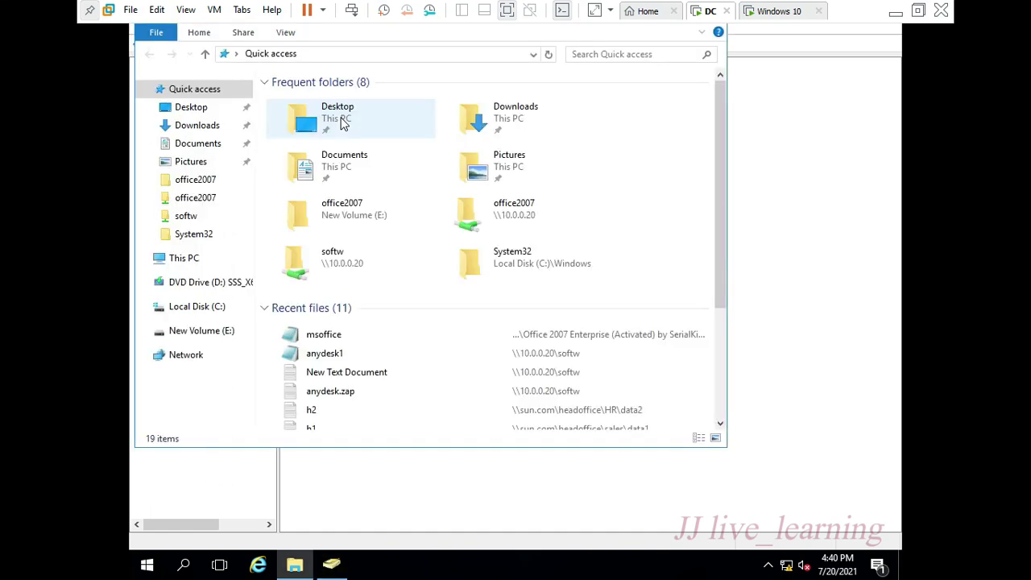
left_click(193, 259)
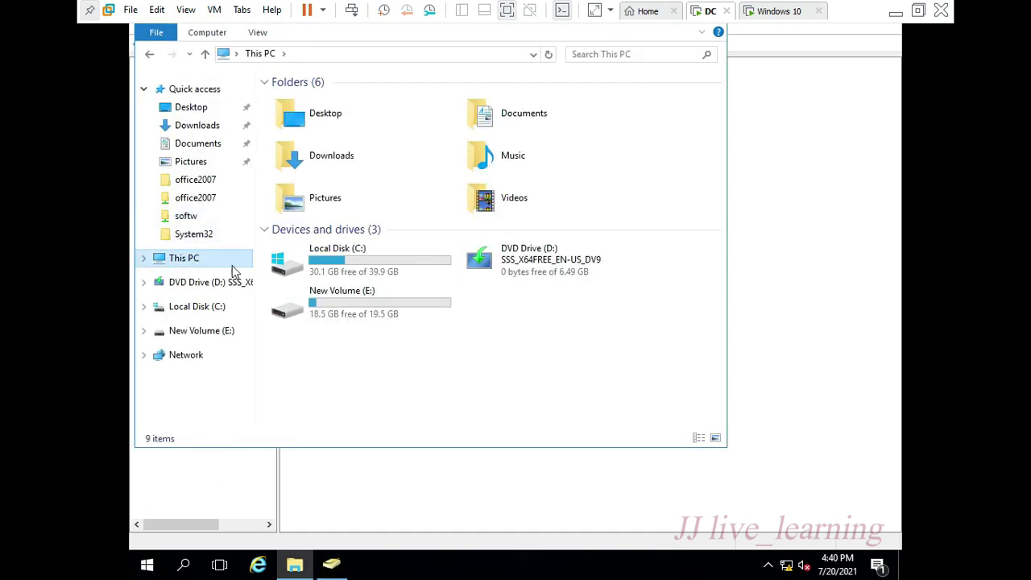
double_click(299, 298)
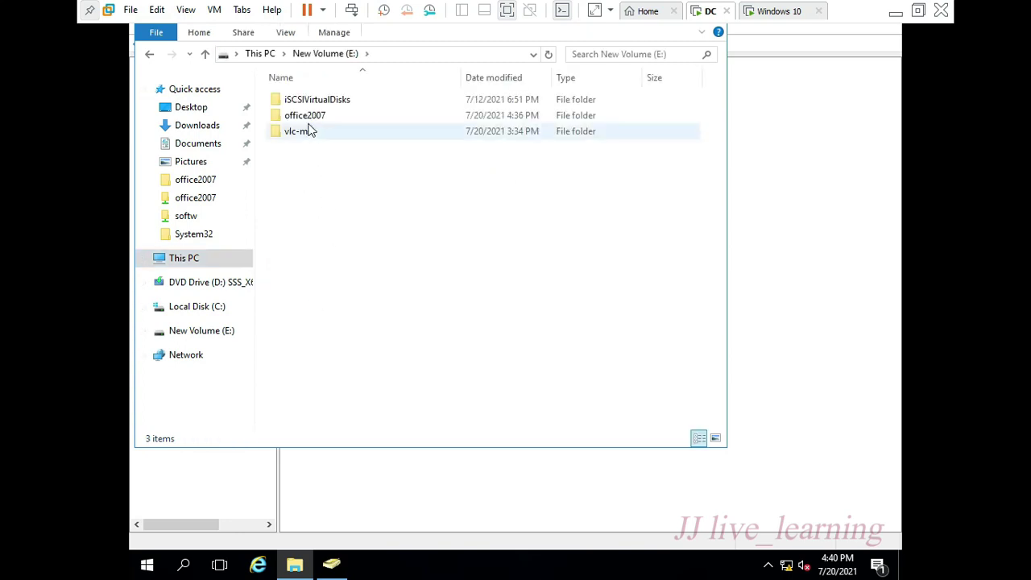
double_click(303, 132)
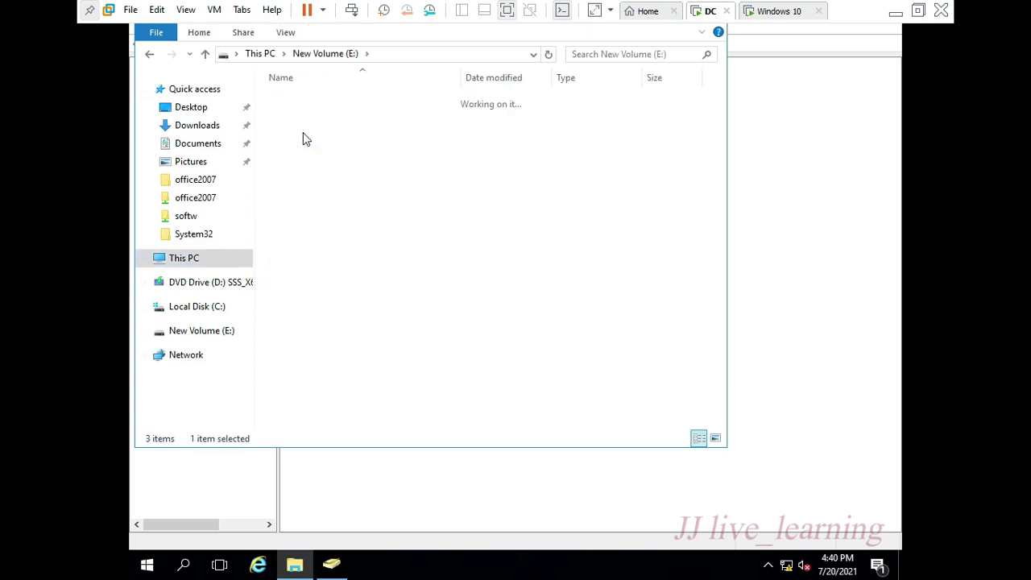
- Confirm vlc-3.0.8-win64 is a Windows Installer Package (.msi), then return to E:
left_click(308, 110)
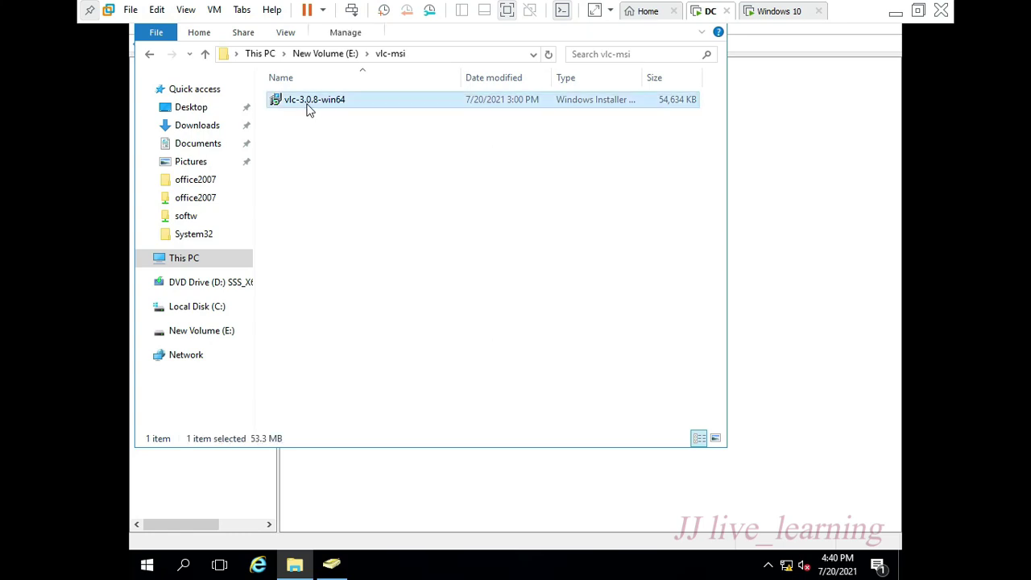
right_click(308, 110)
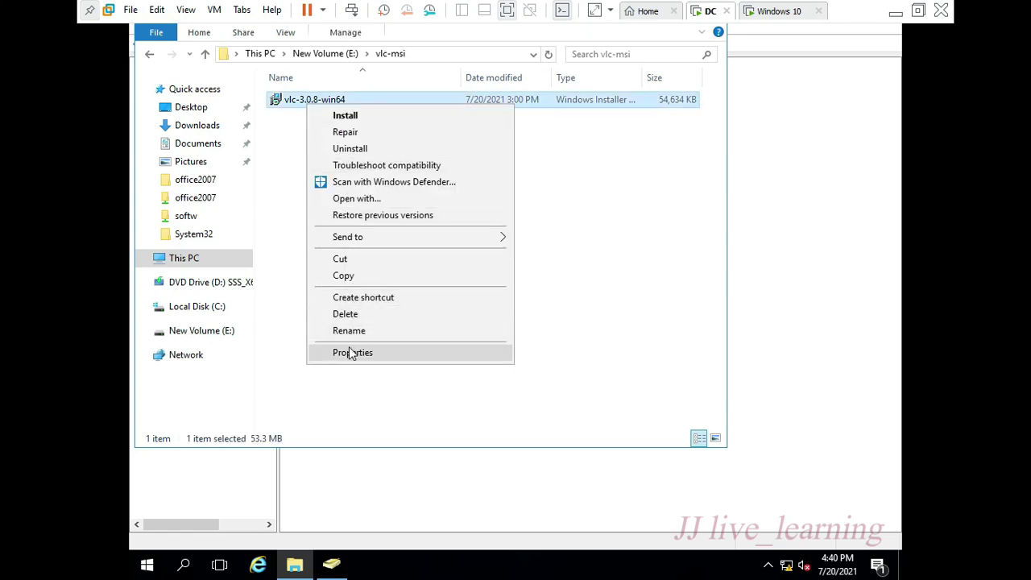
left_click(350, 350)
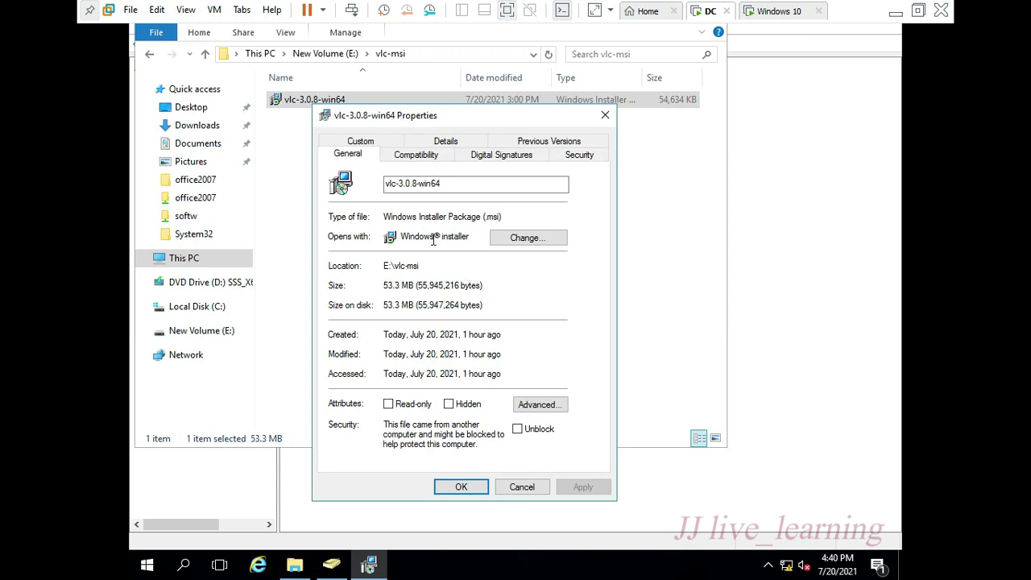
left_click_drag(504, 219, 383, 222)
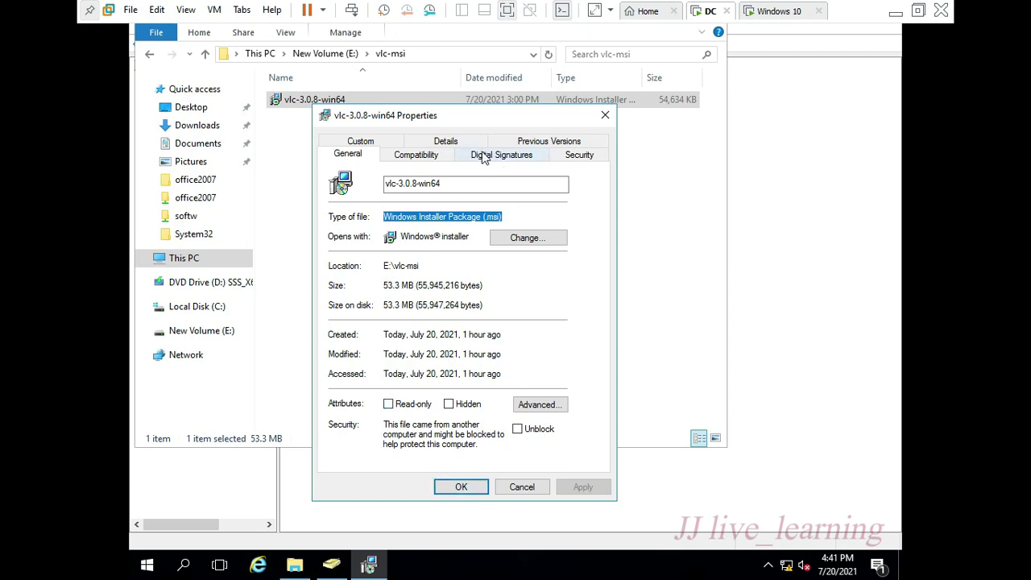
left_click(459, 487)
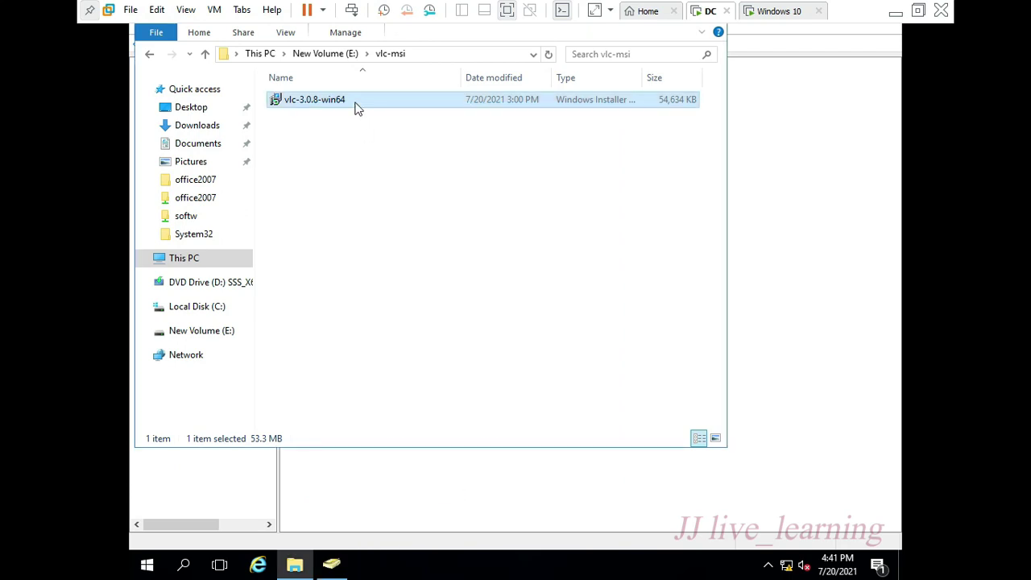
left_click(338, 56)
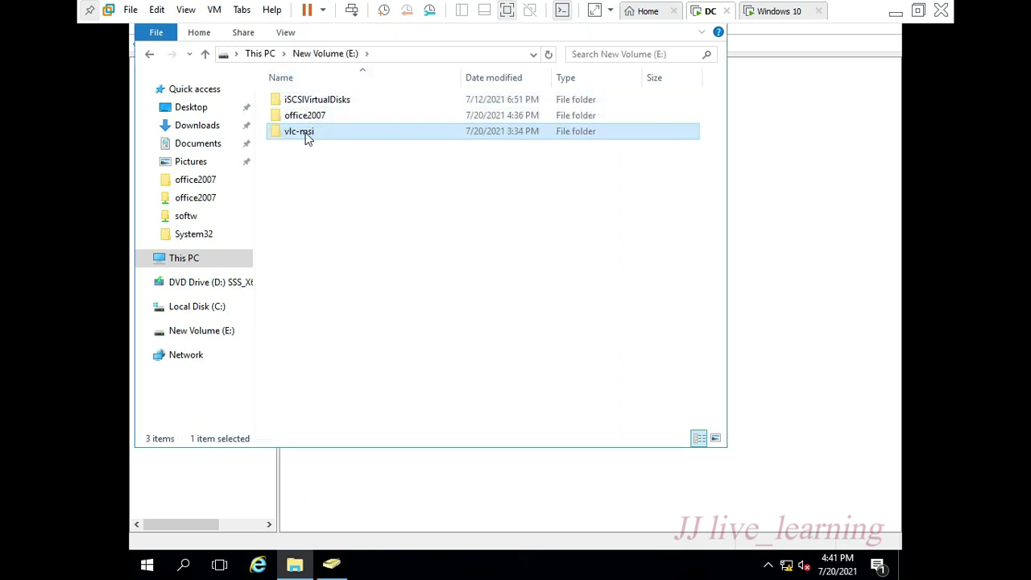
- Share the vlc-msi folder on the network with Everyone at Read/Write access
right_click(307, 139)
left_click(345, 404)
left_click(373, 170)
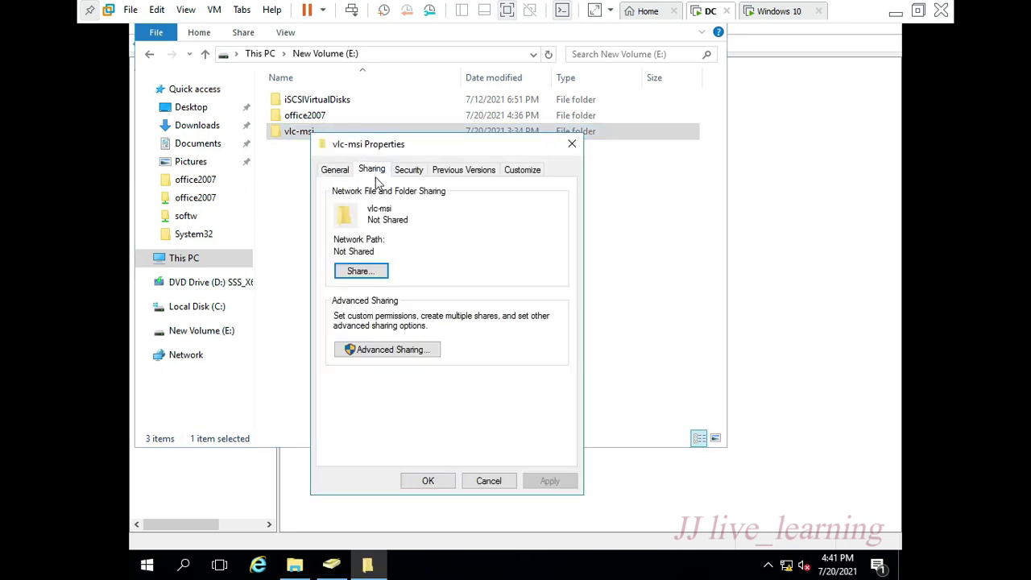
left_click(359, 271)
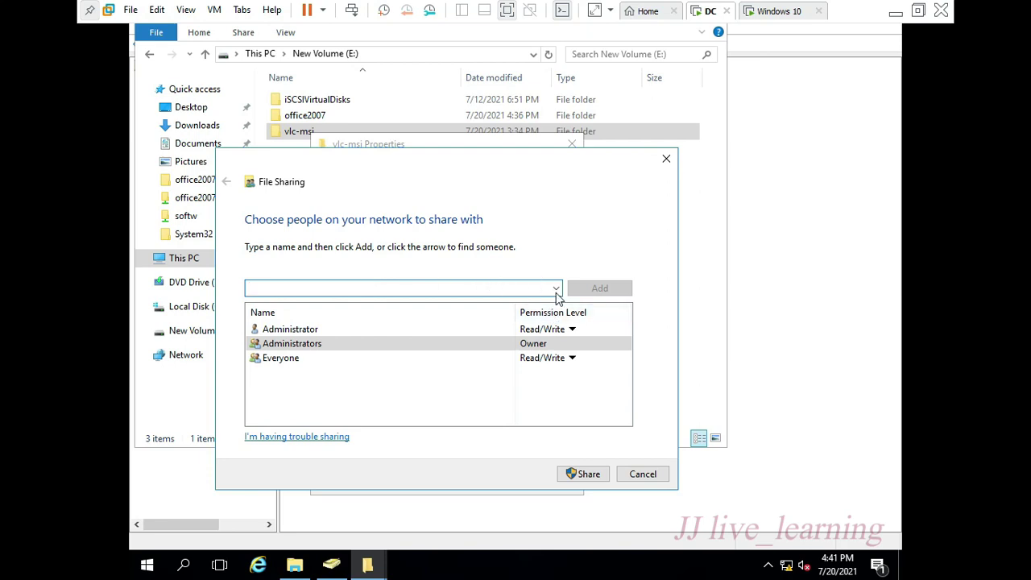
left_click(565, 359)
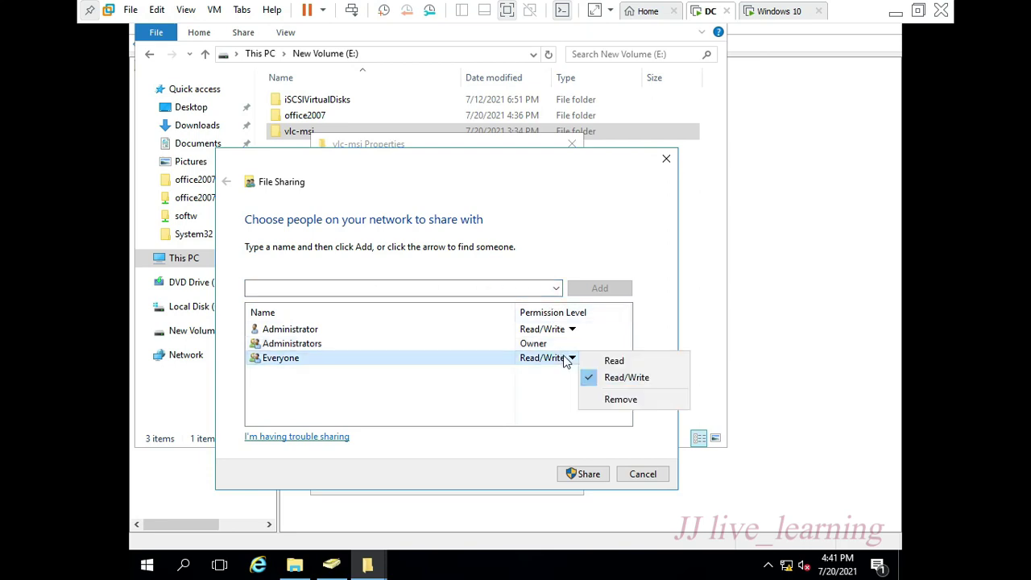
left_click(594, 377)
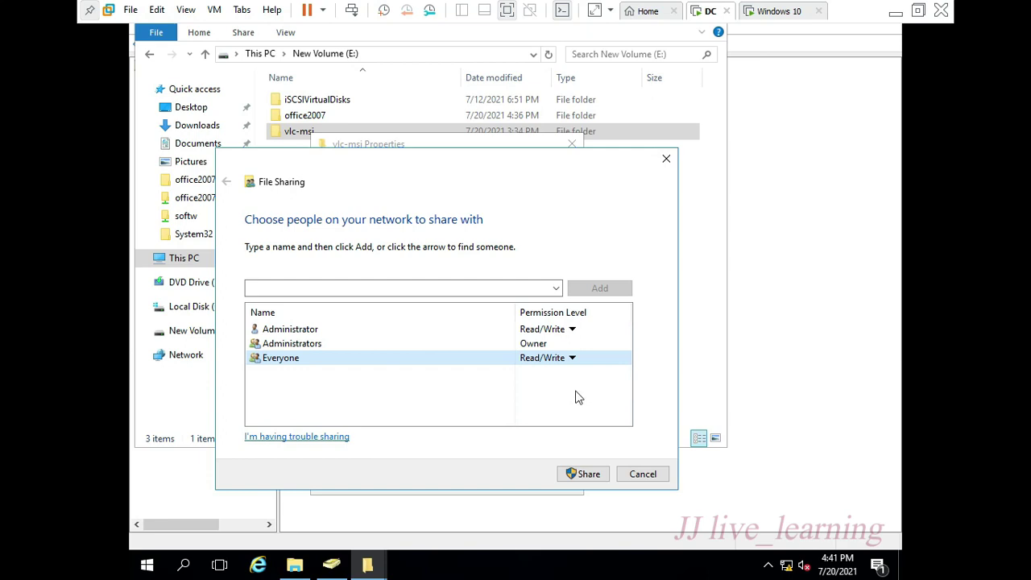
left_click(586, 477)
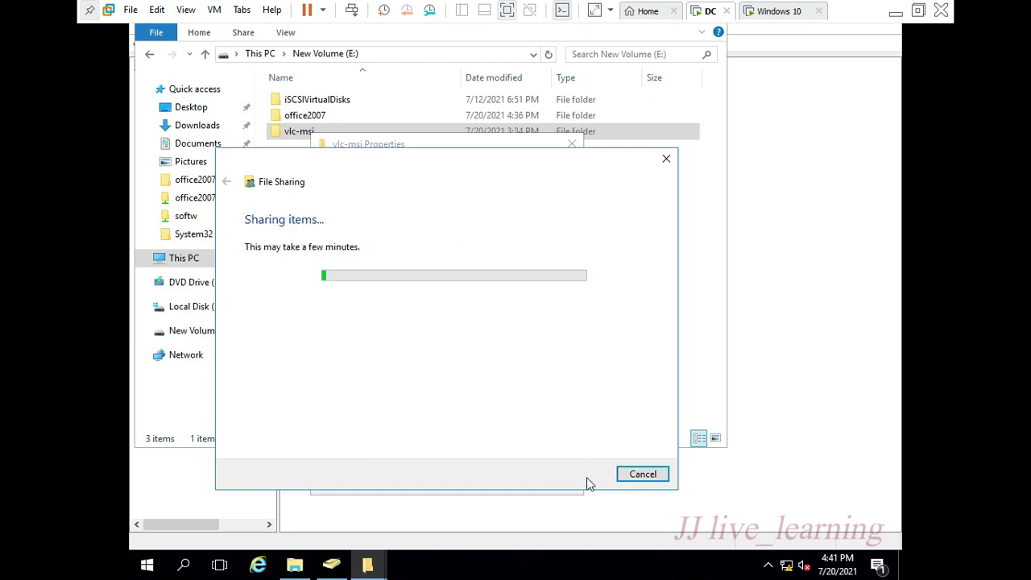
left_click(640, 476)
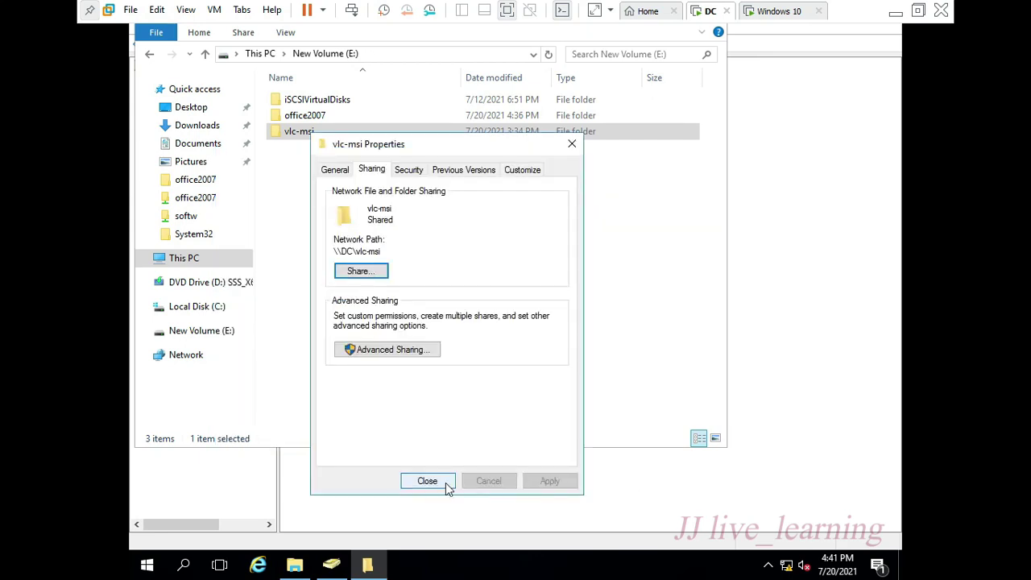
- Review the vlc-msi share permissions under Advanced Sharing and close the folder properties
left_click(394, 351)
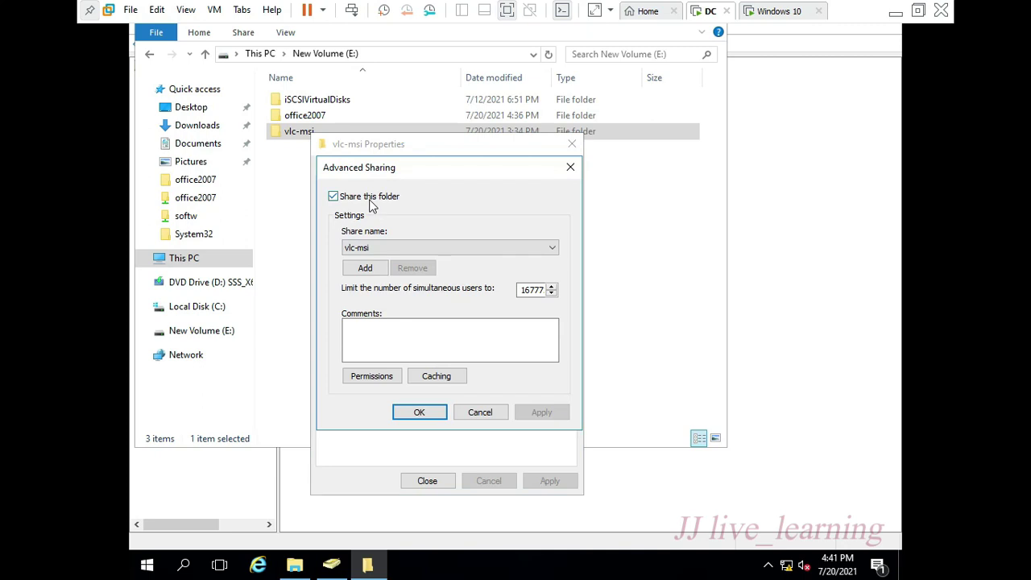
left_click(384, 378)
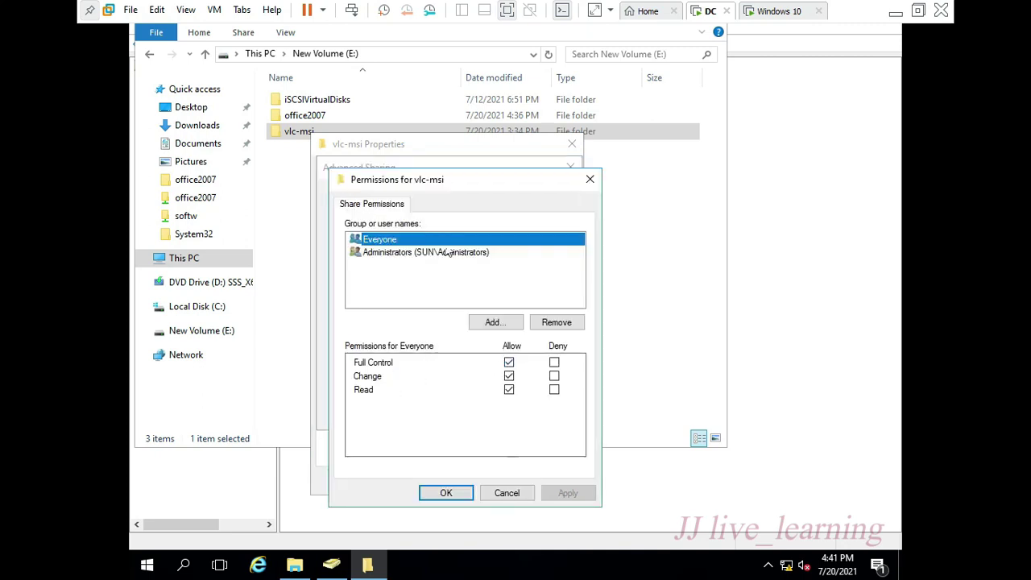
left_click(451, 493)
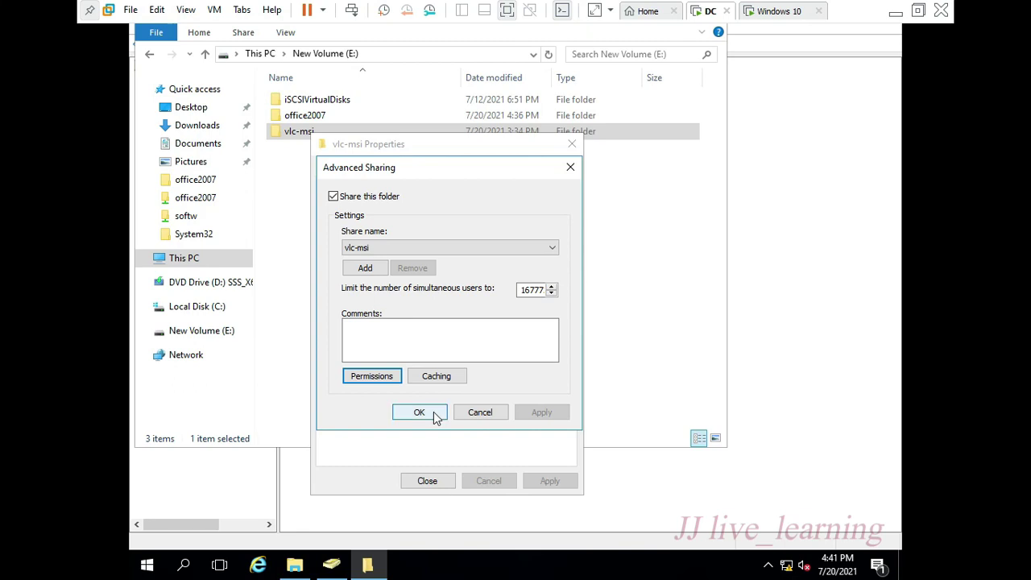
left_click(420, 413)
left_click(428, 482)
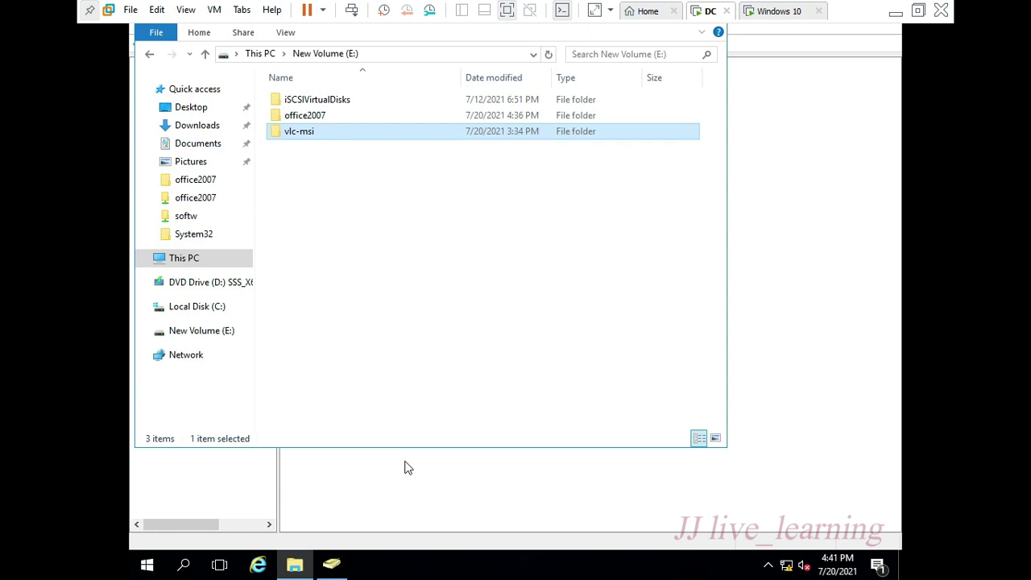
key("super+r")
- Launch Server Manager and open Group Policy Management from Tools, maximized
type("ser")
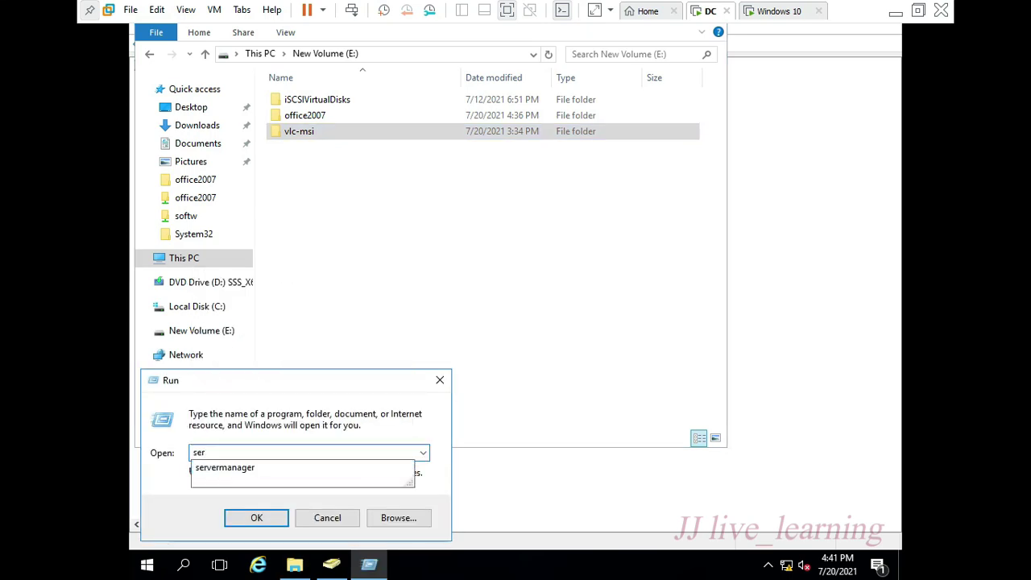
left_click(409, 467)
key("Return")
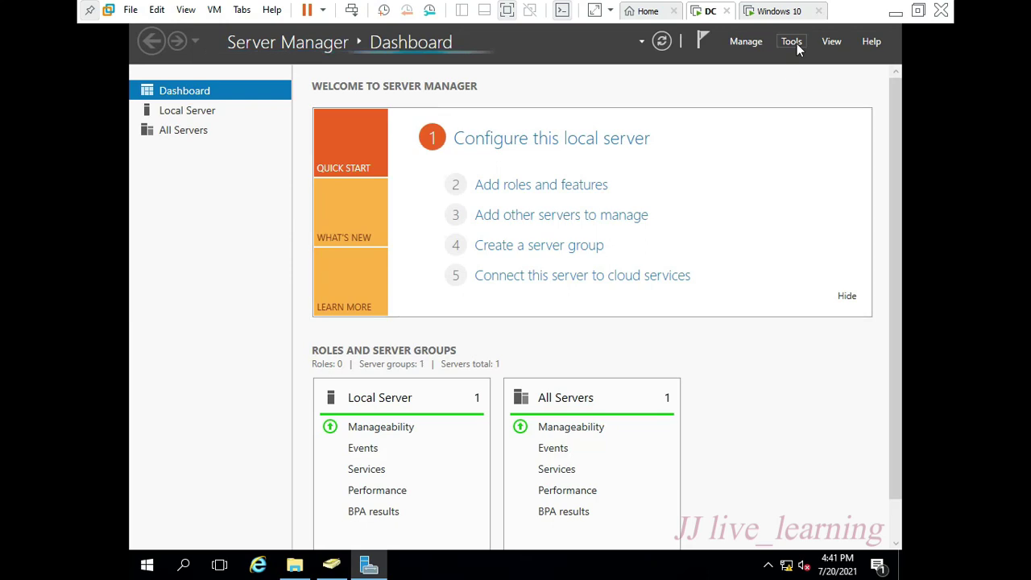
left_click(797, 43)
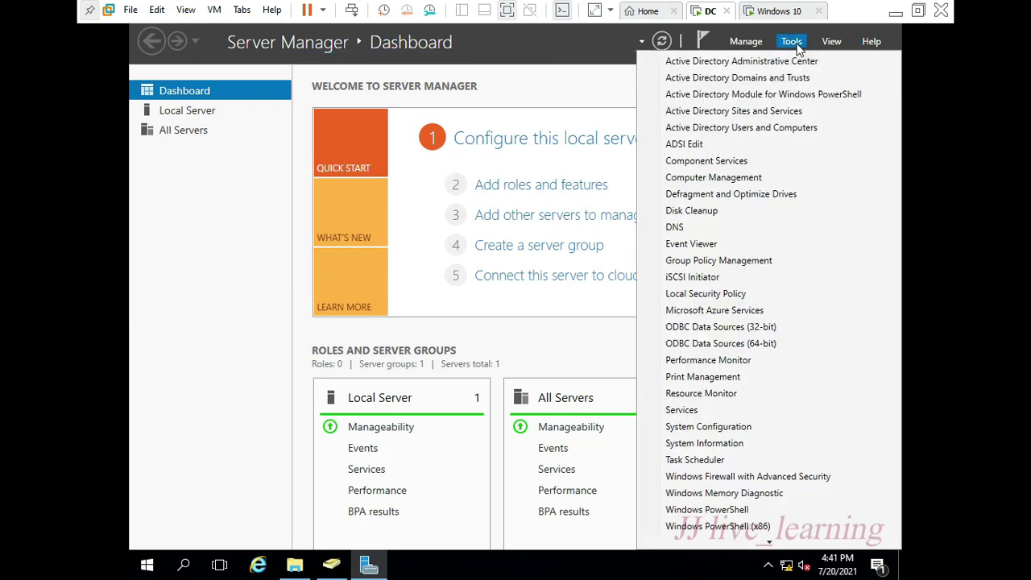
left_click(746, 260)
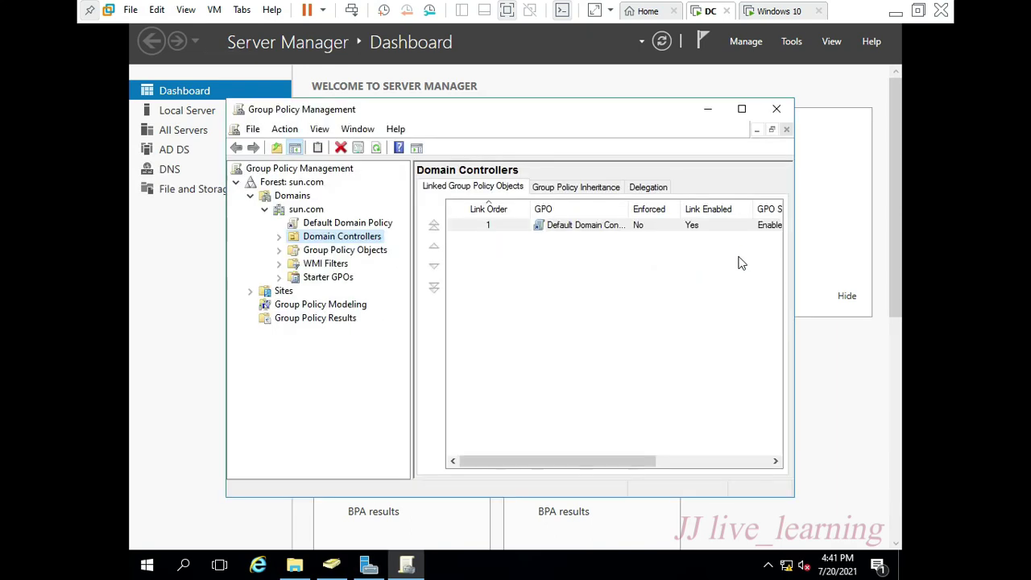
left_click(741, 108)
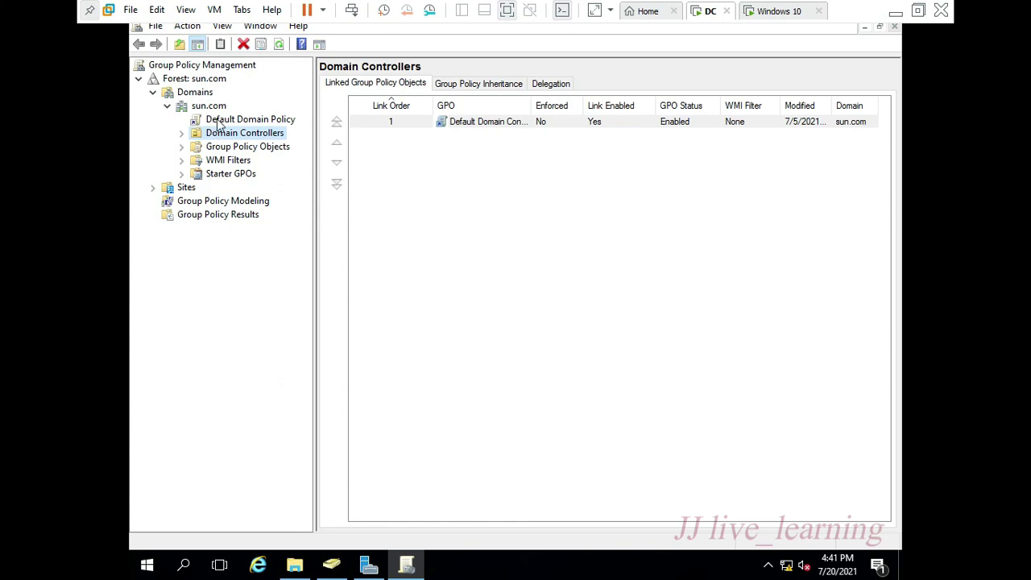
- Create a GPO named 'software deployment' linked to HR under myoffice, and open it for editing
double_click(226, 133)
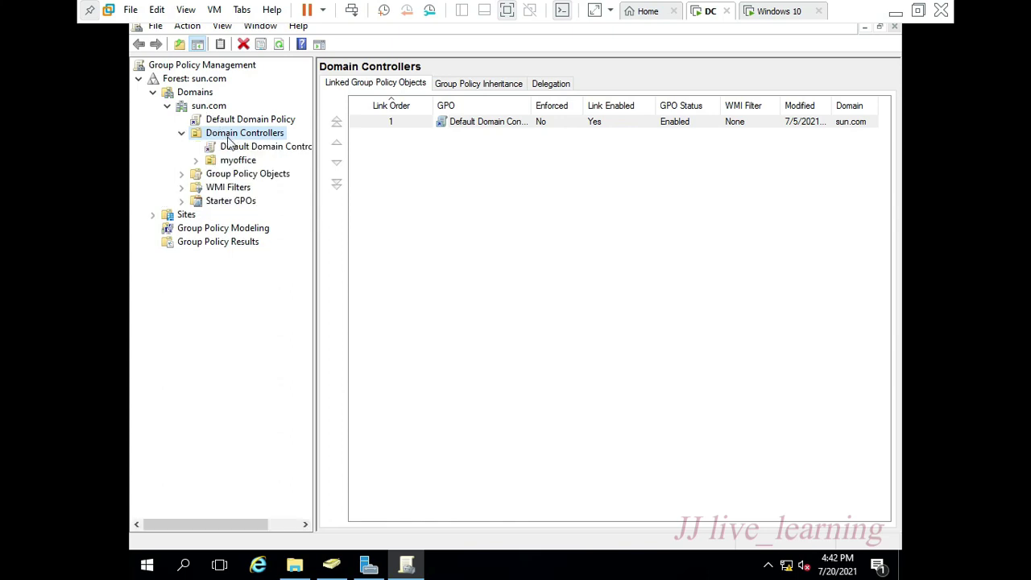
double_click(235, 163)
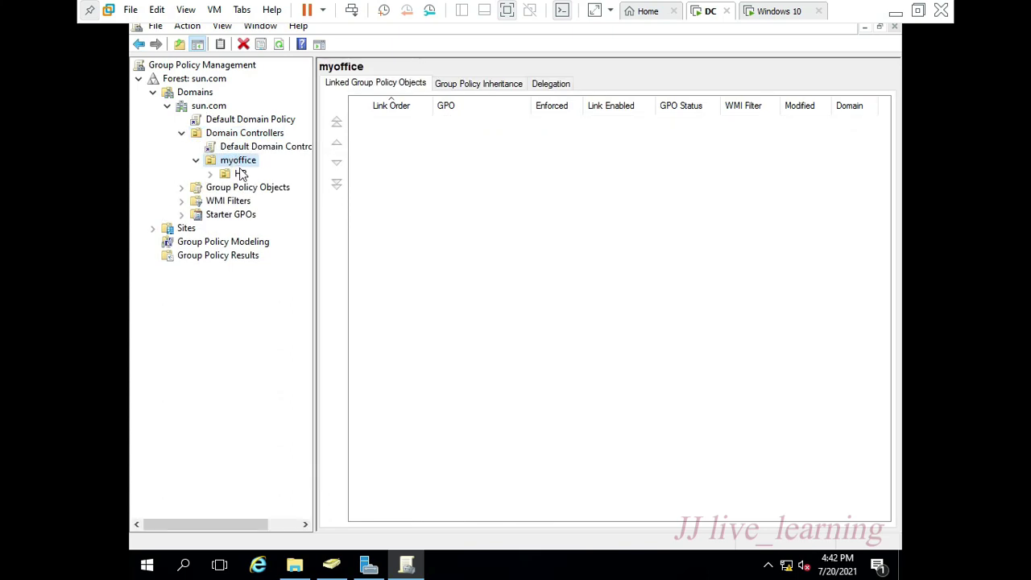
double_click(240, 174)
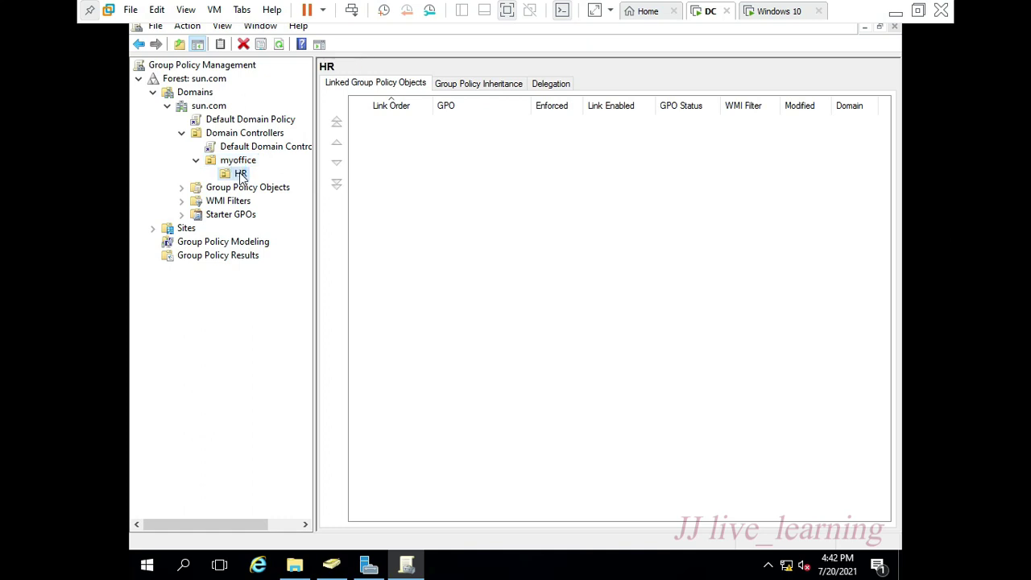
right_click(240, 175)
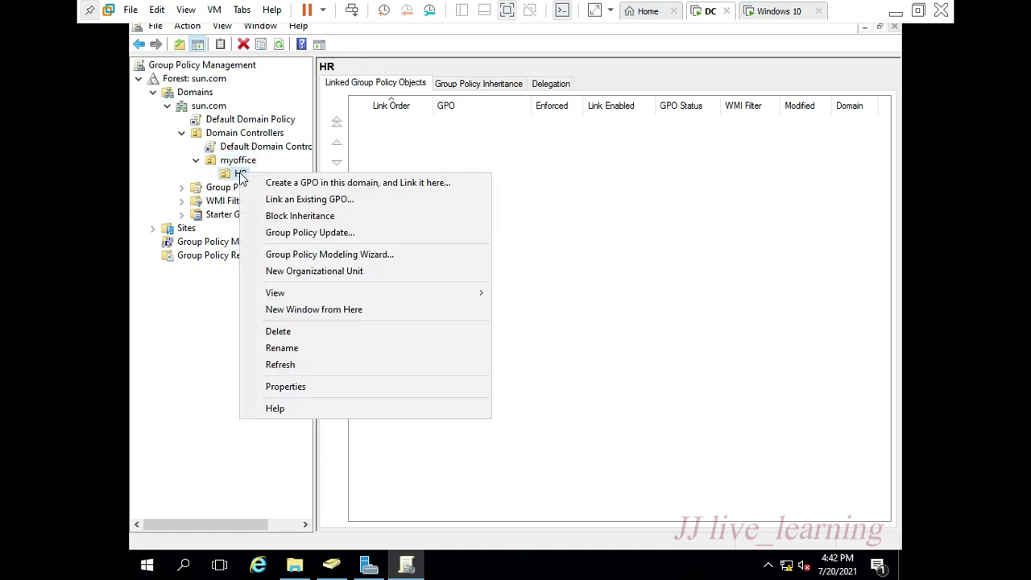
left_click(334, 183)
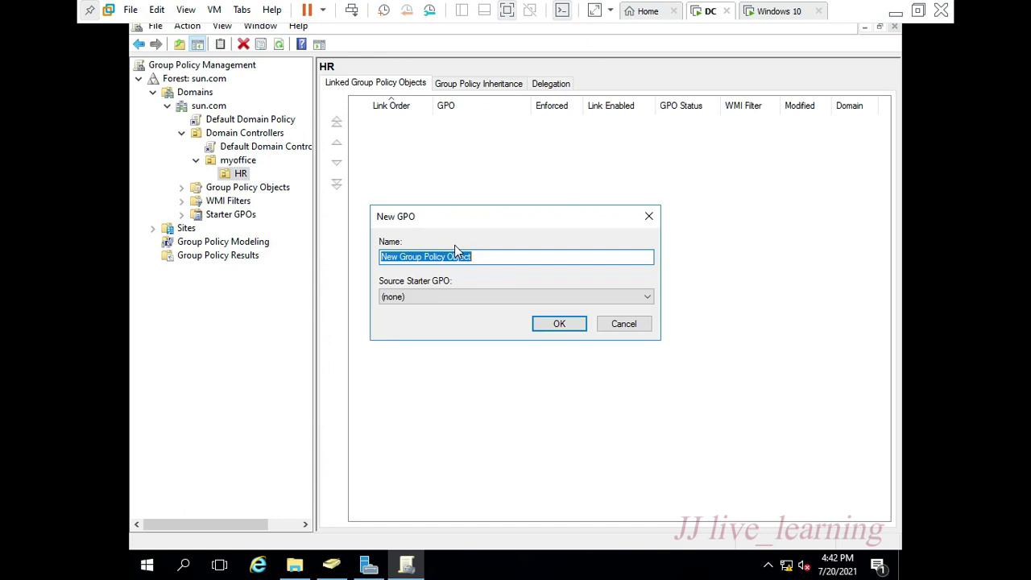
type("software depl")
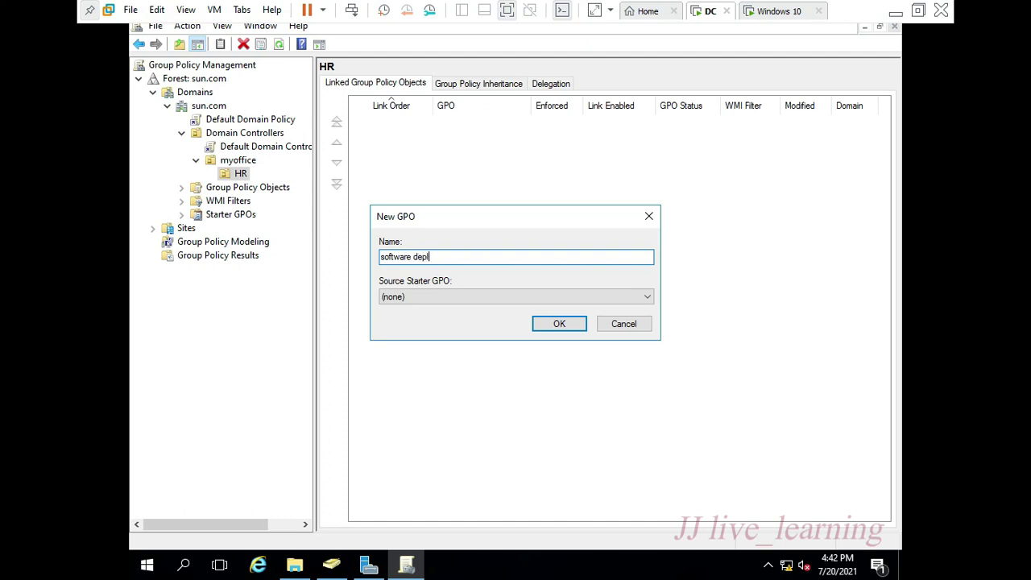
type("oy")
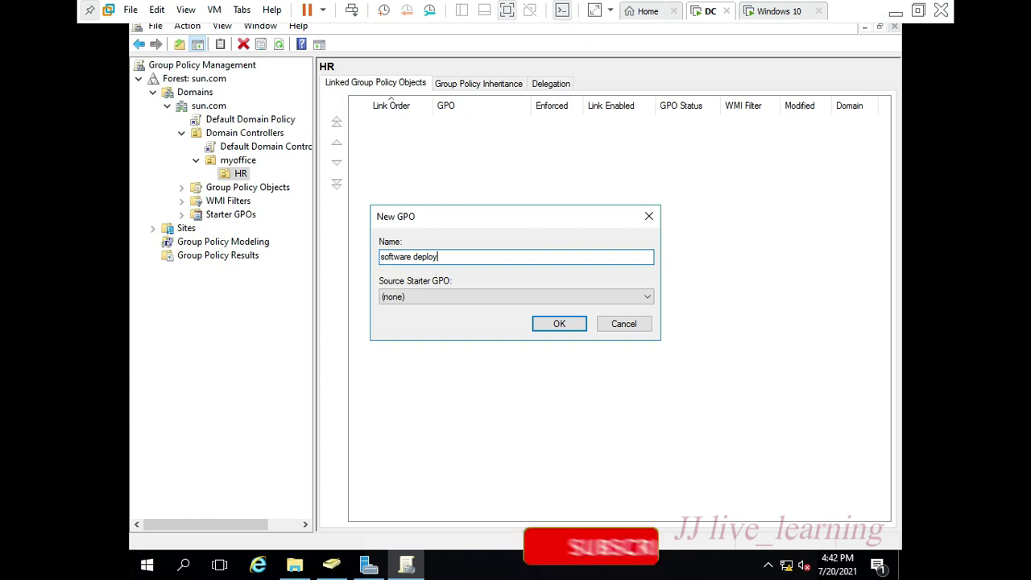
type("ment")
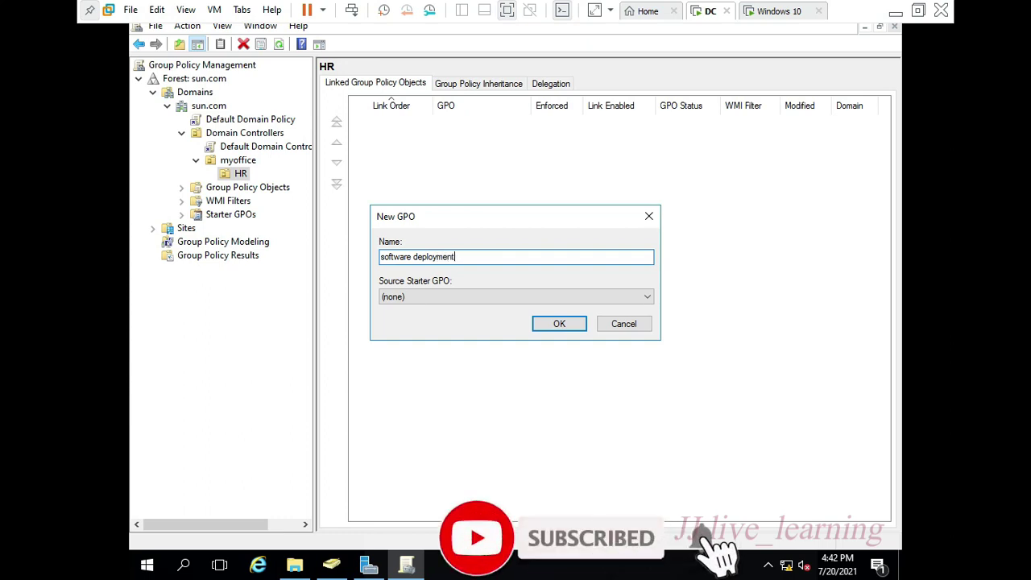
key("Return")
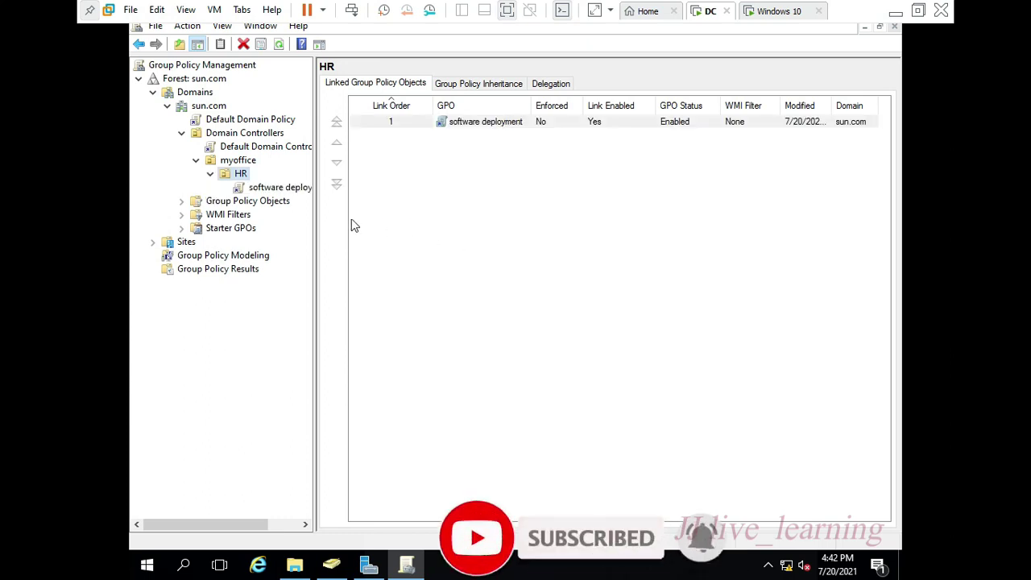
right_click(274, 190)
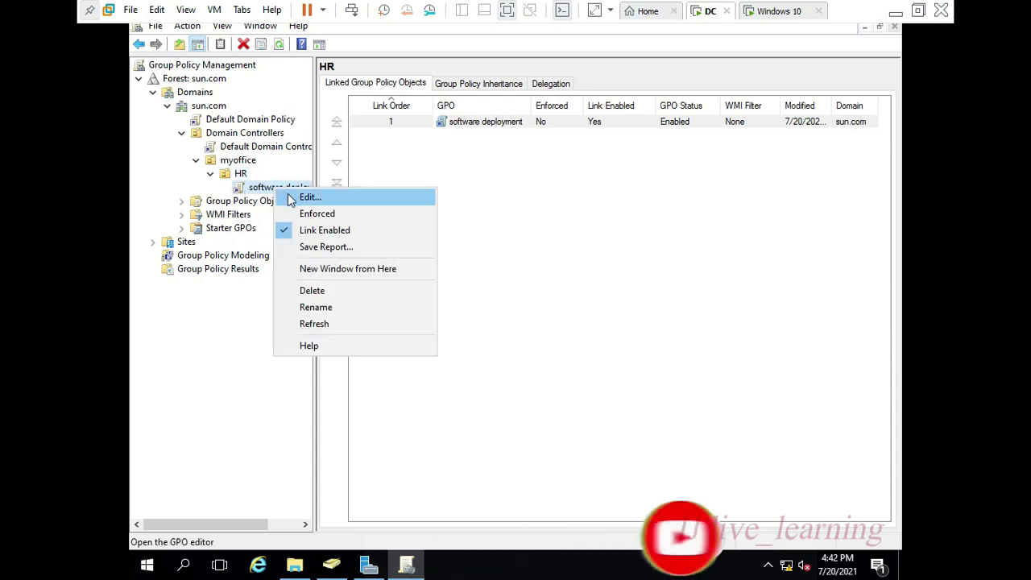
left_click(297, 200)
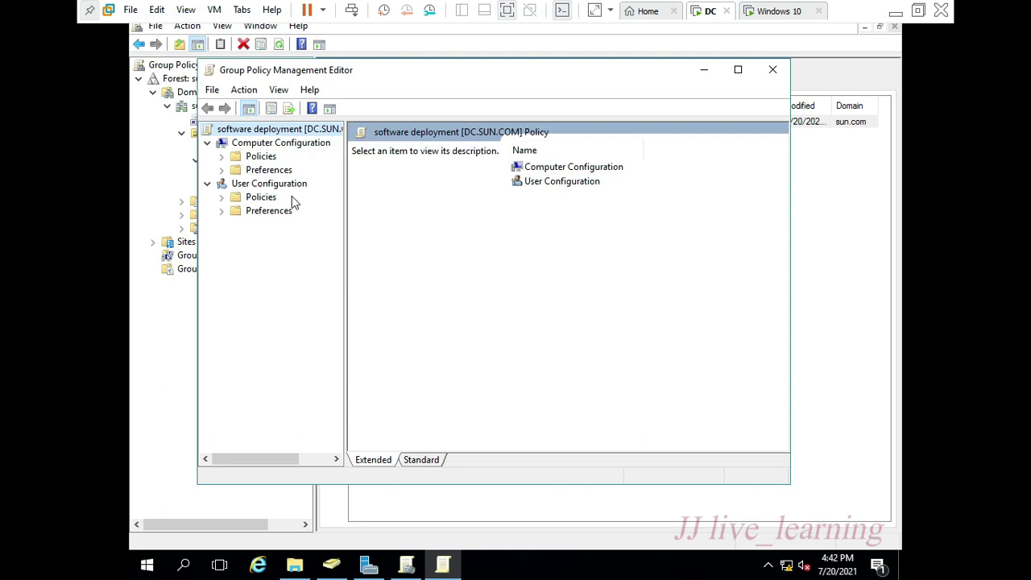
- Start adding a new package under User Configuration's Software installation
double_click(242, 198)
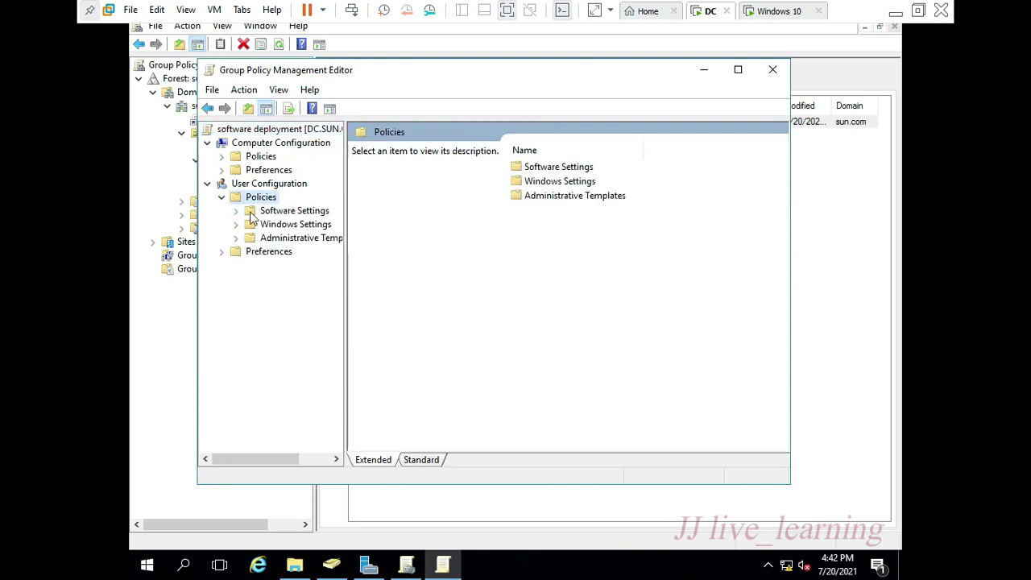
double_click(278, 212)
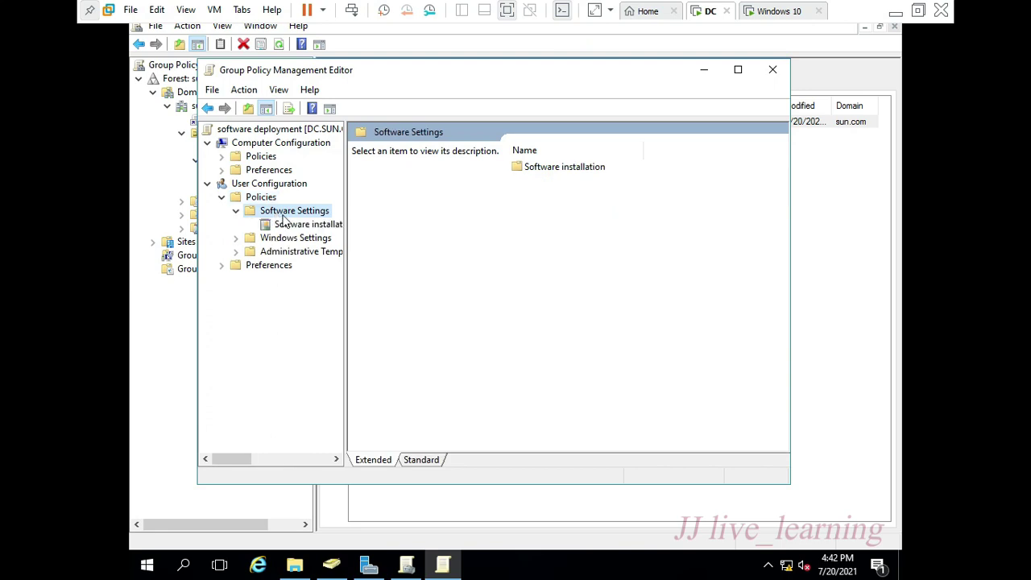
left_click(300, 228)
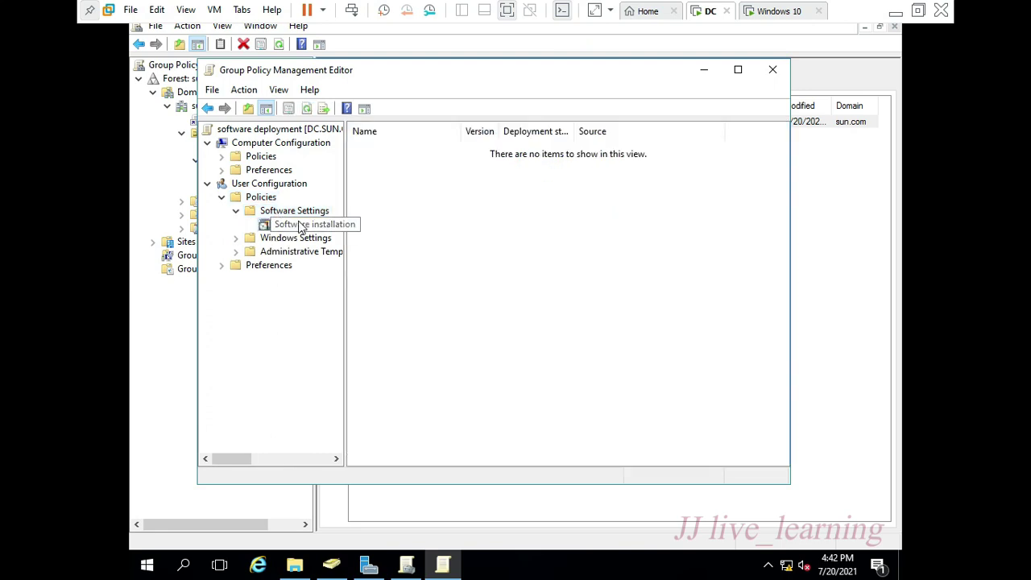
right_click(299, 228)
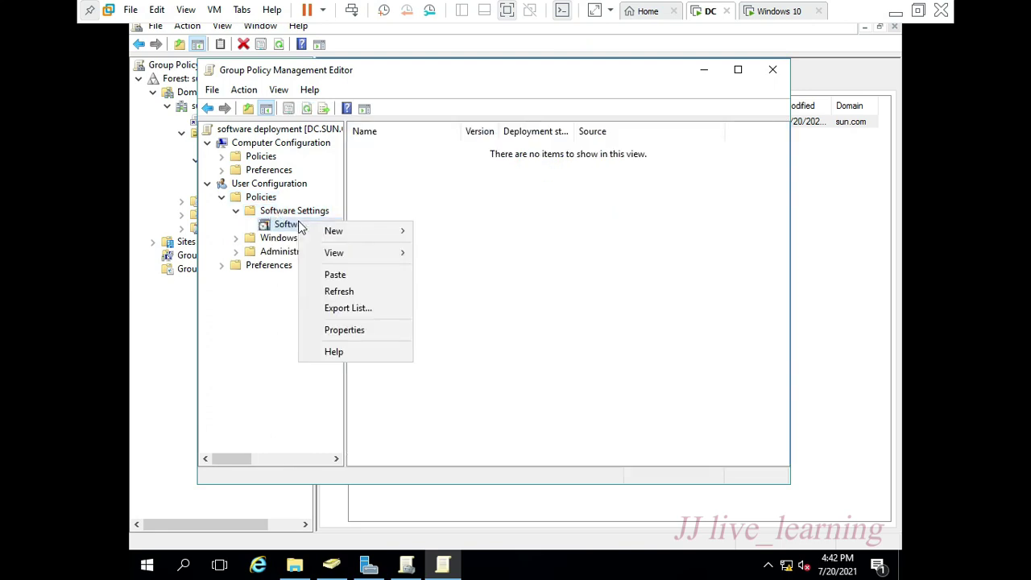
mouse_move(318, 231)
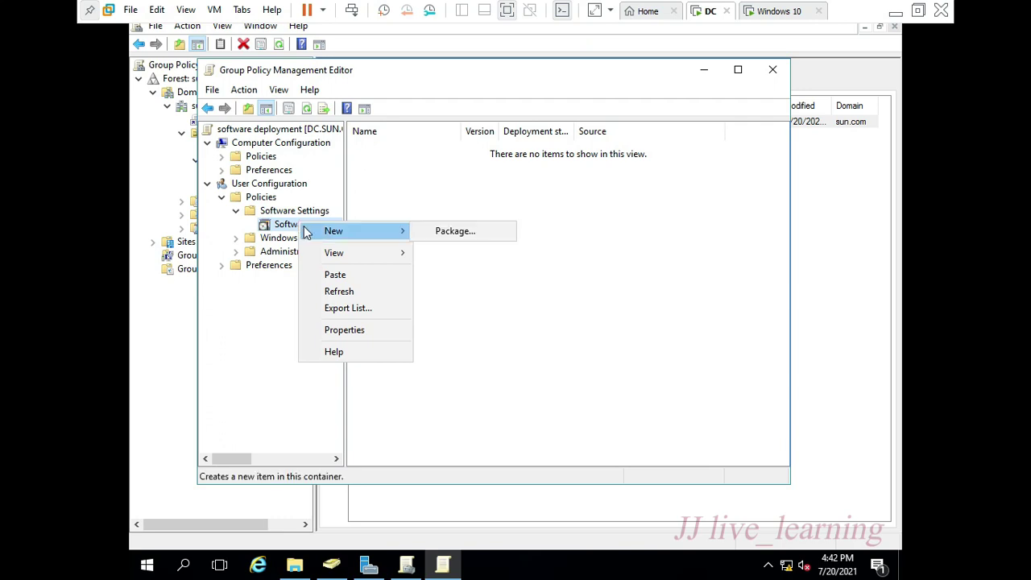
left_click(442, 234)
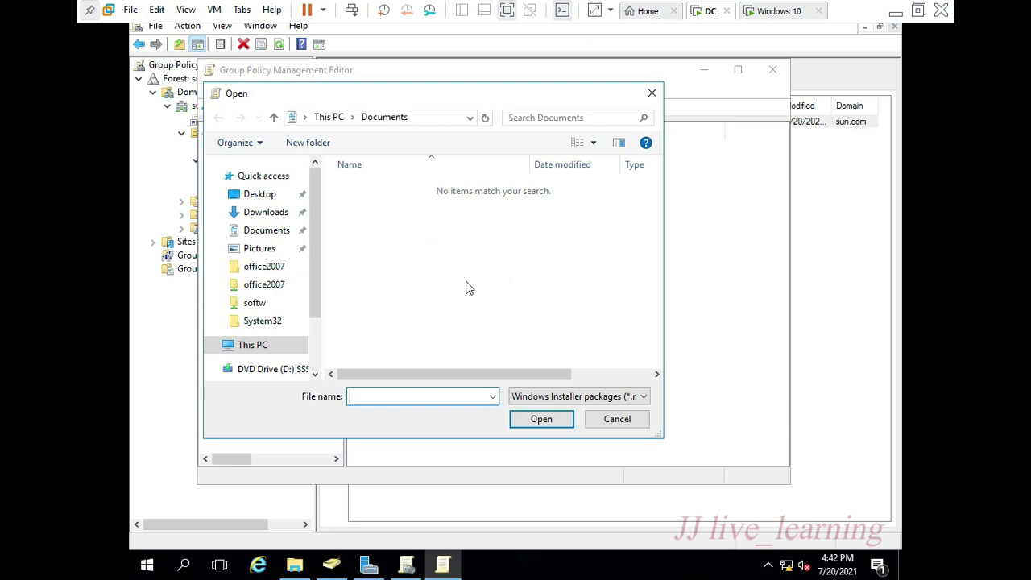
- Browse to the \\DC\vlc-msi share and choose the vlc-3.0.8-win64 package
scroll(305, 328, "down", 2)
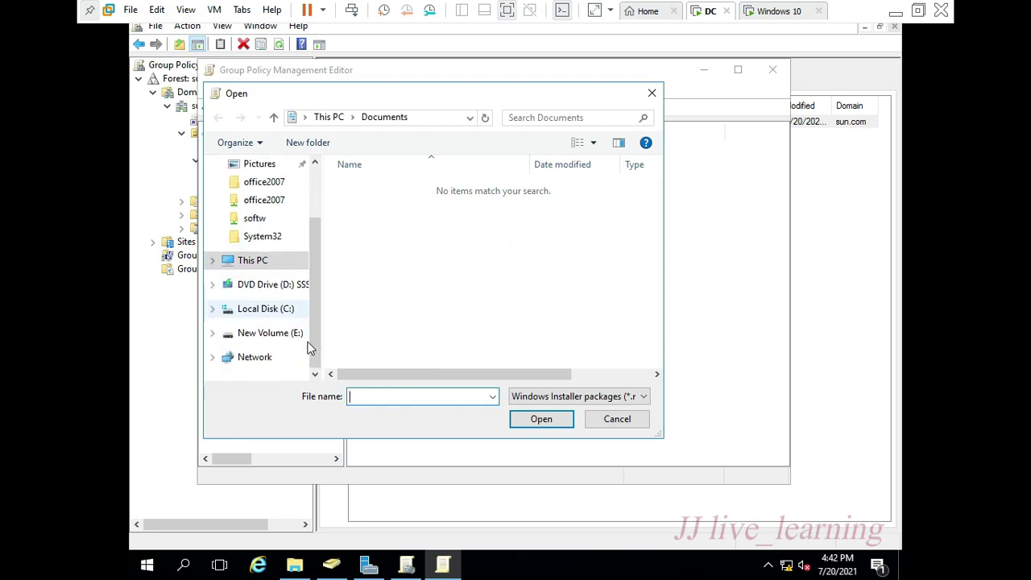
left_click(272, 361)
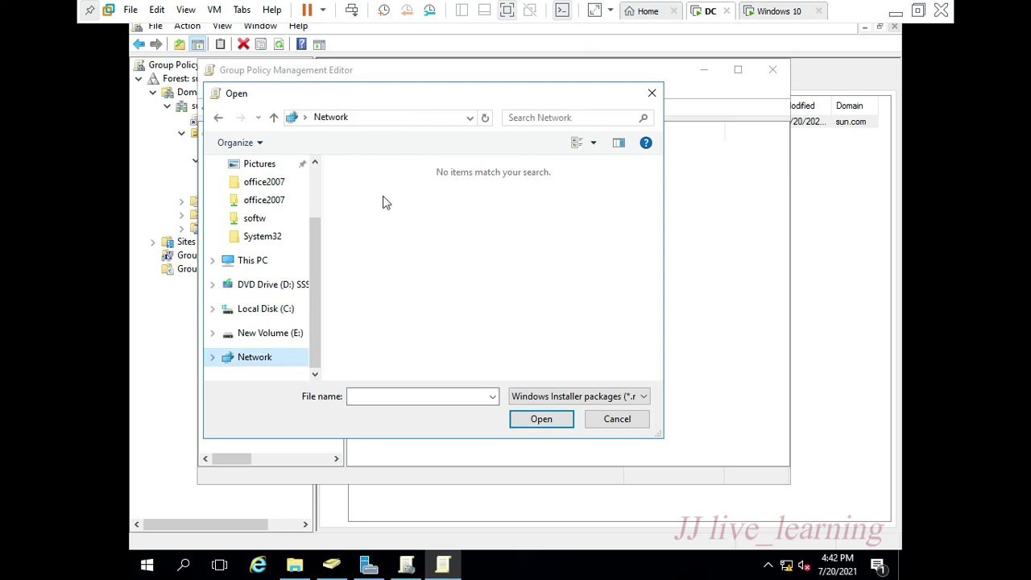
left_click(415, 119)
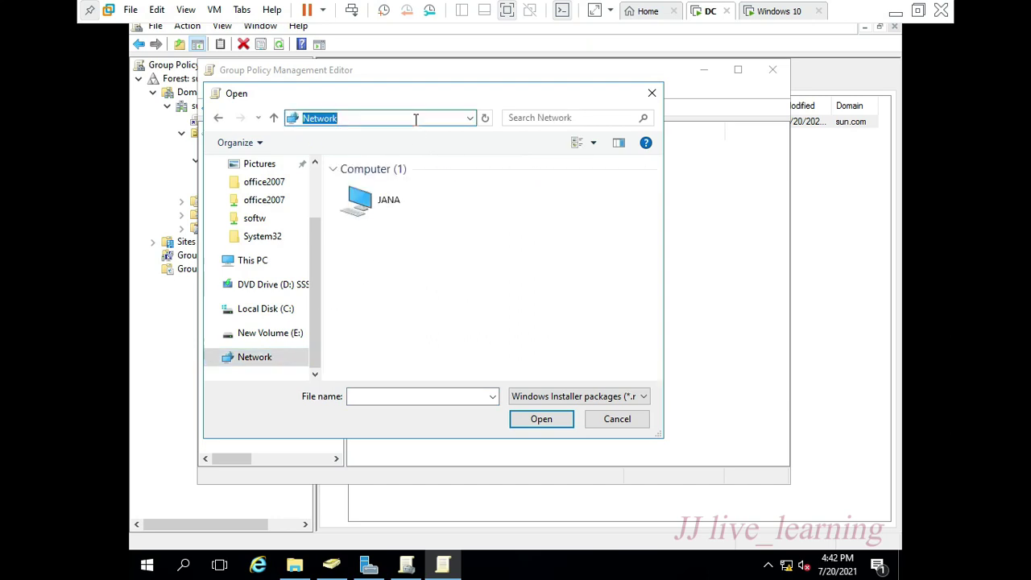
type("\\\\")
type("10")
key("BackSpace")
key("BackSpace")
type("DC\\")
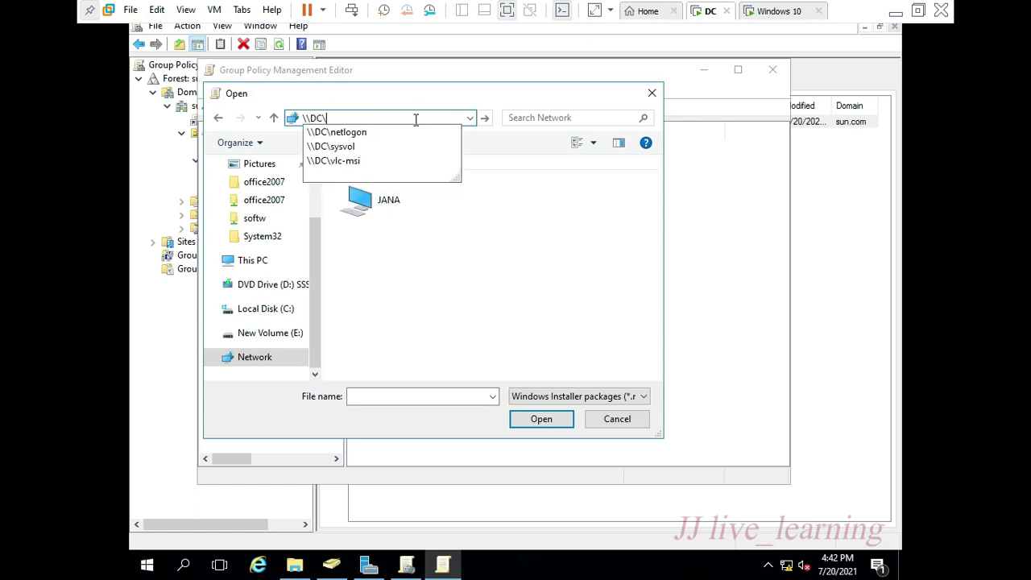
key("Down")
key("Down")
key("Down")
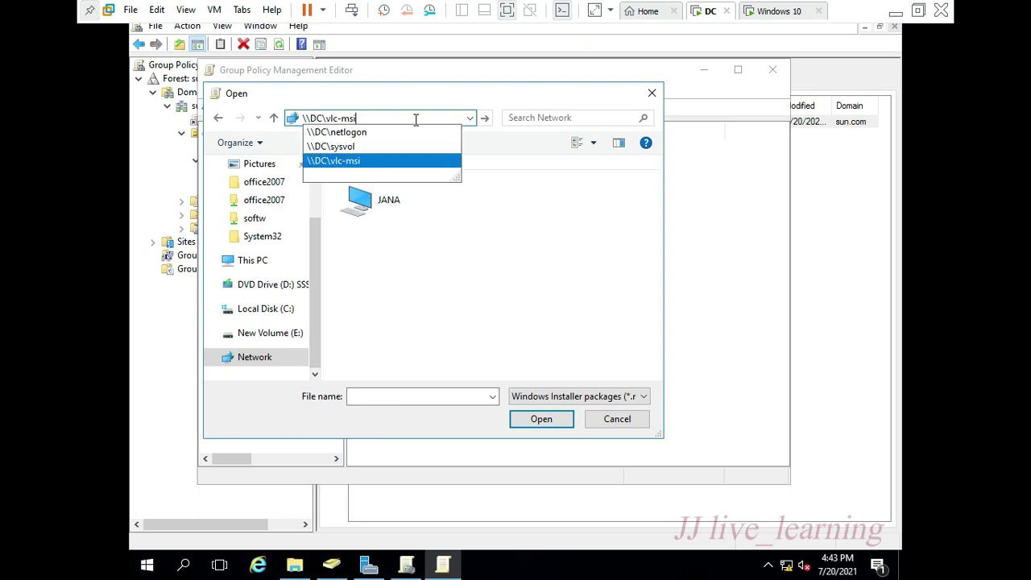
type("\\")
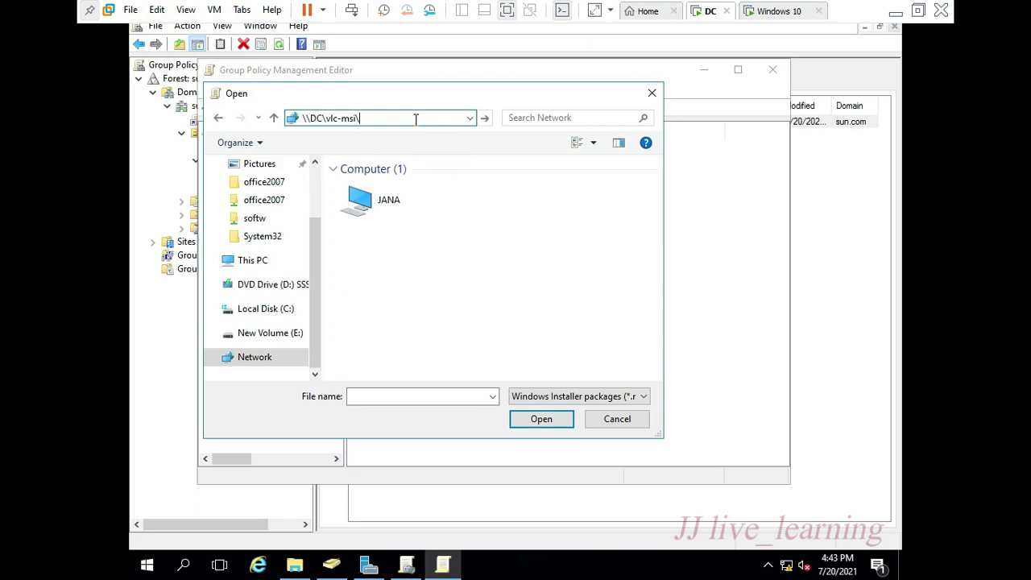
key("Return")
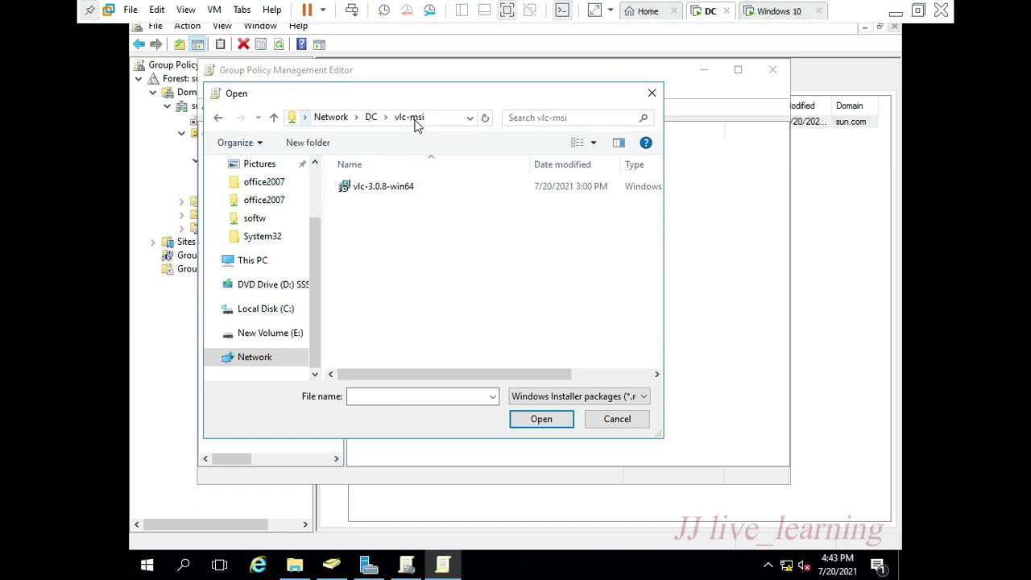
left_click(414, 190)
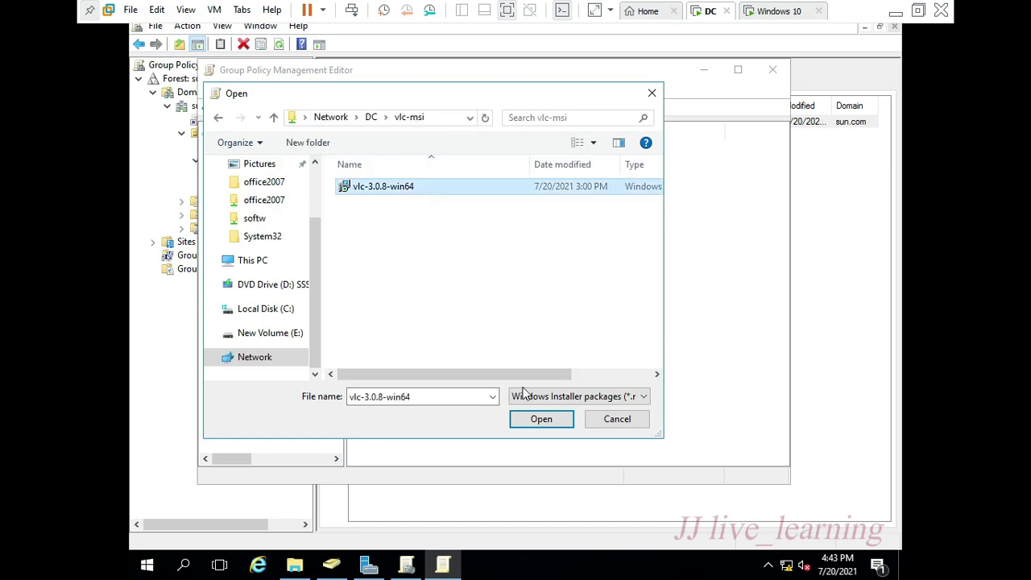
- Add the VLC package with the Assigned deployment method and refresh the list
left_click(540, 418)
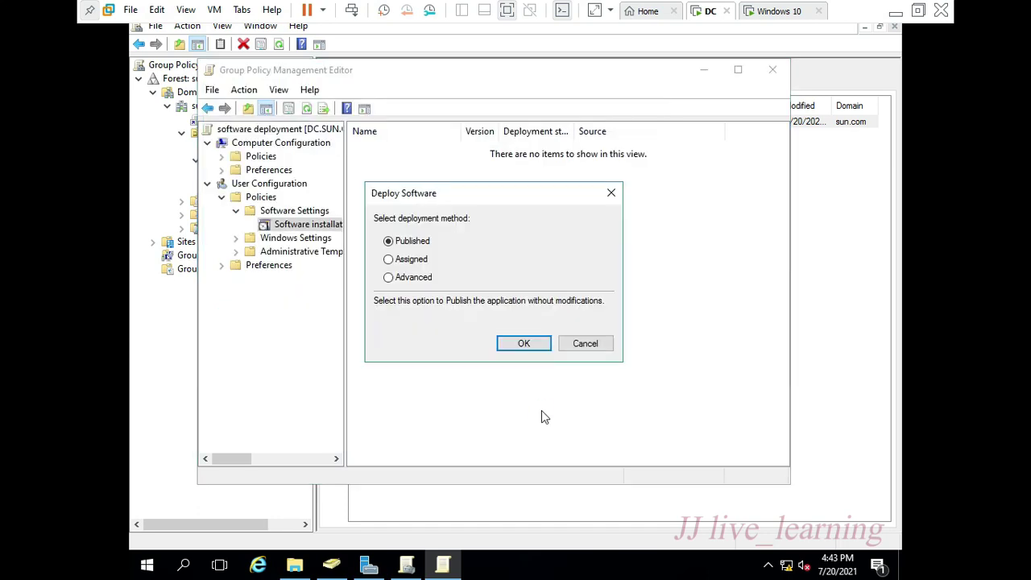
left_click(413, 261)
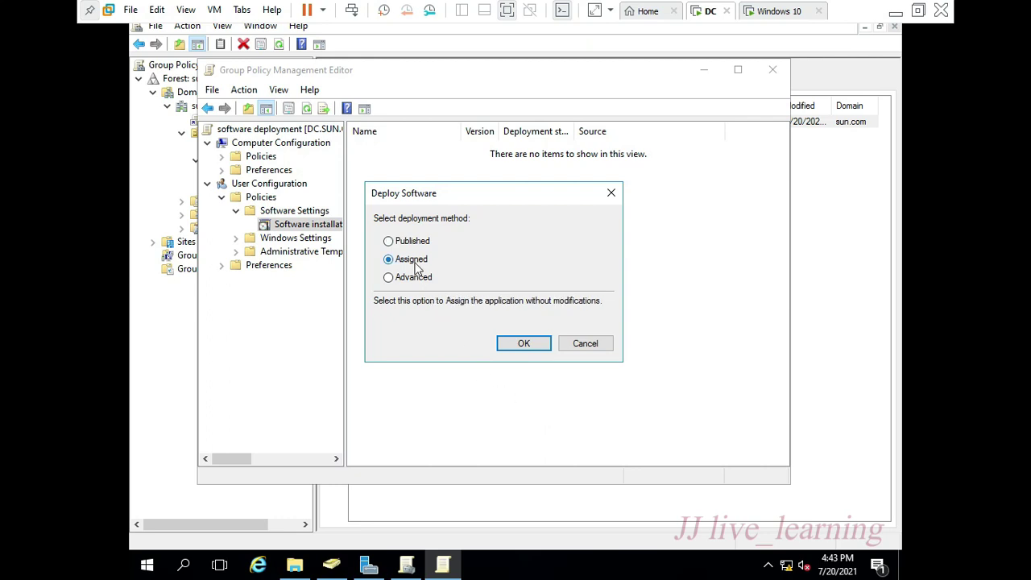
left_click(520, 345)
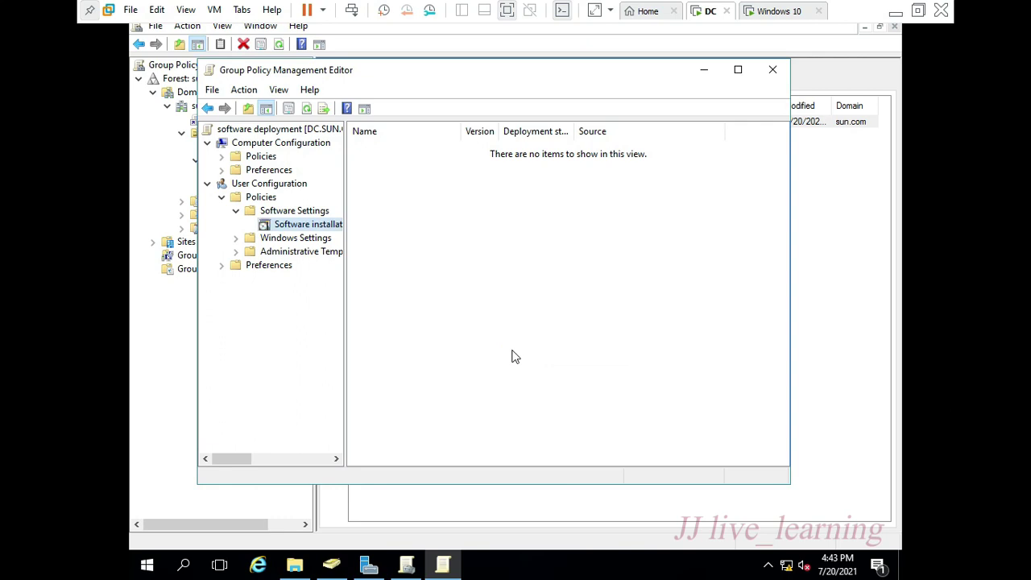
left_click(306, 226)
left_click(306, 109)
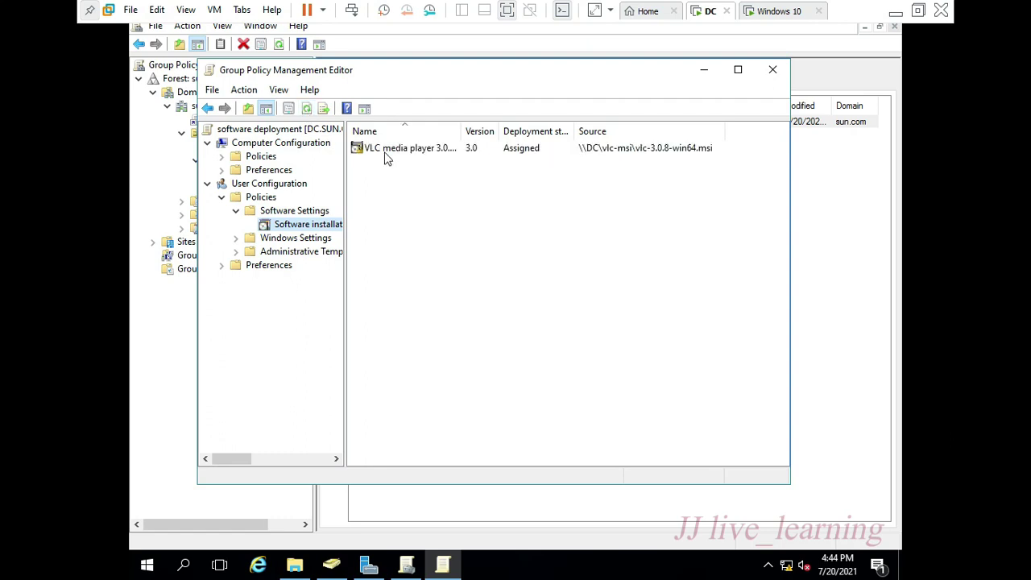
- Set the VLC package to install at logon with the Basic installation interface
left_click(392, 153)
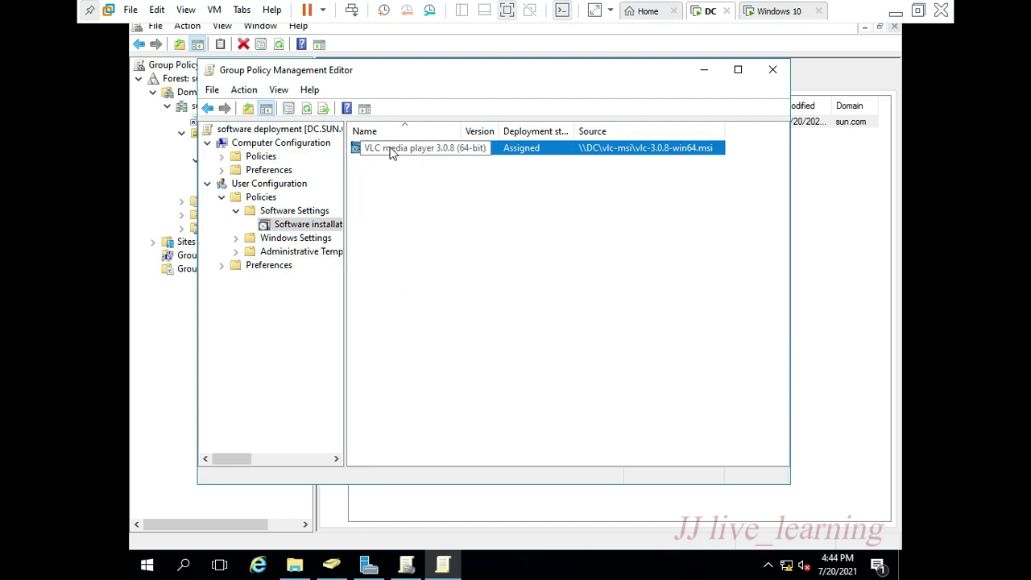
right_click(392, 153)
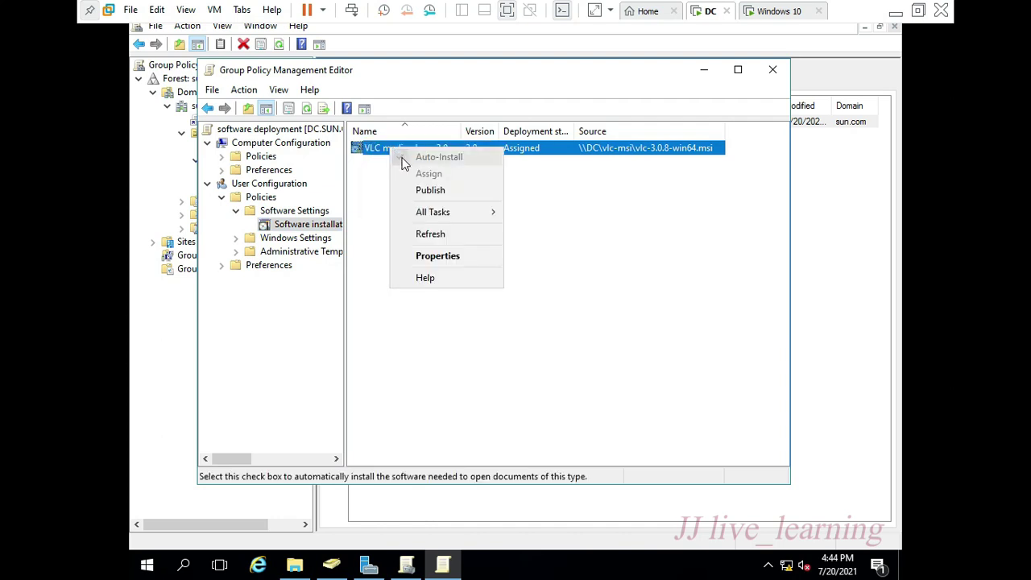
left_click(431, 258)
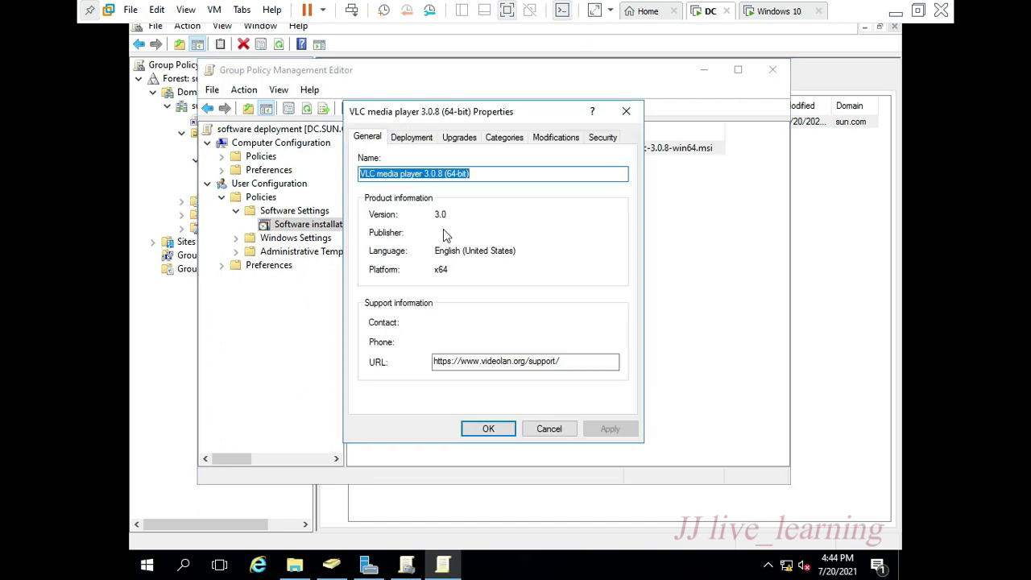
left_click(417, 140)
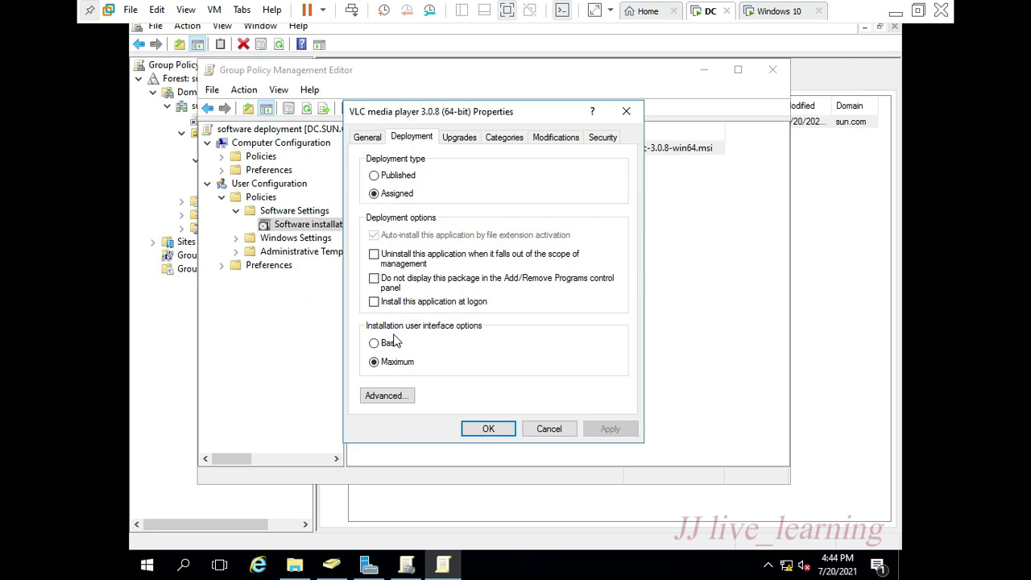
left_click(375, 303)
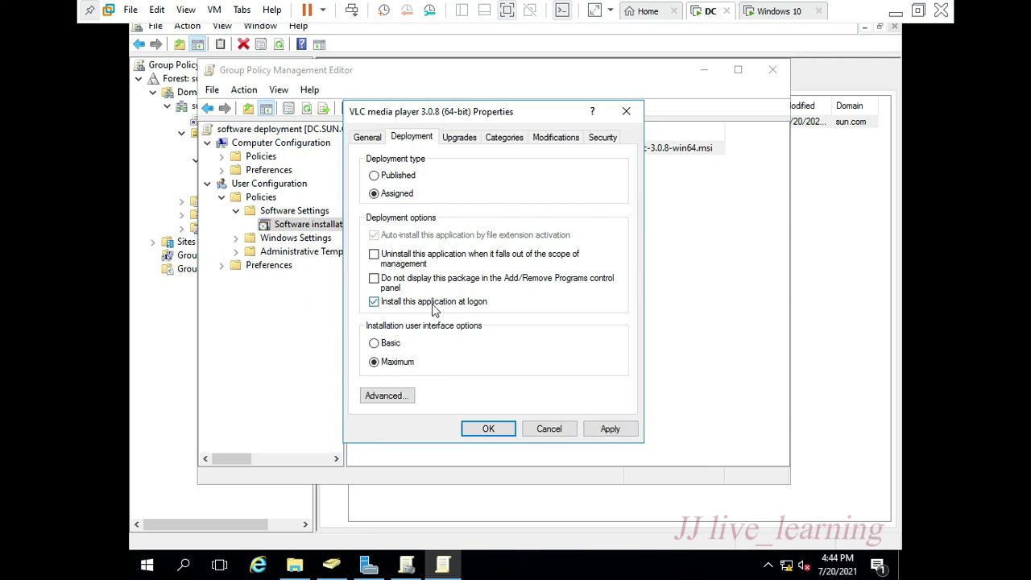
left_click(387, 344)
left_click(387, 395)
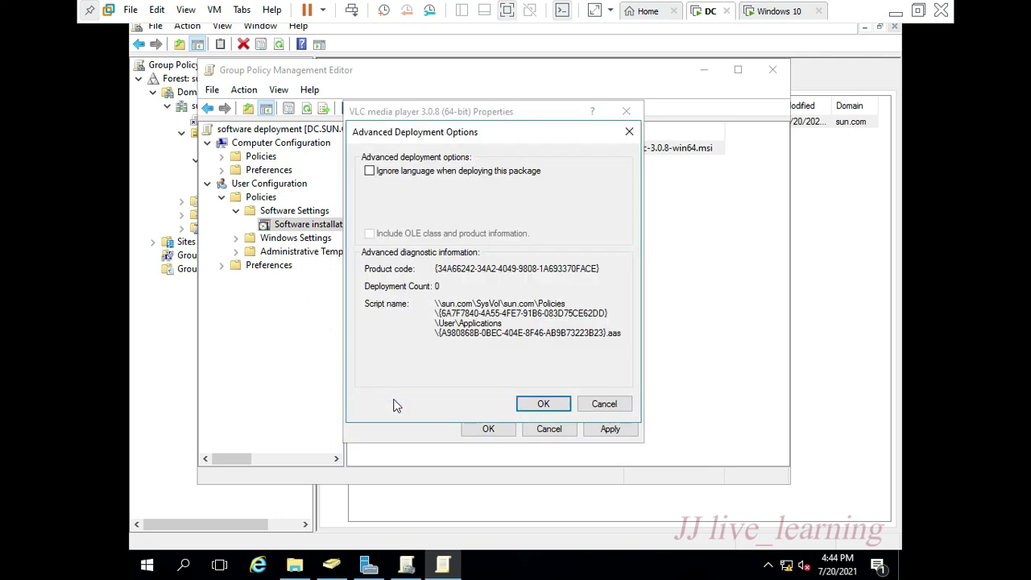
left_click(526, 405)
left_click(609, 428)
left_click(487, 427)
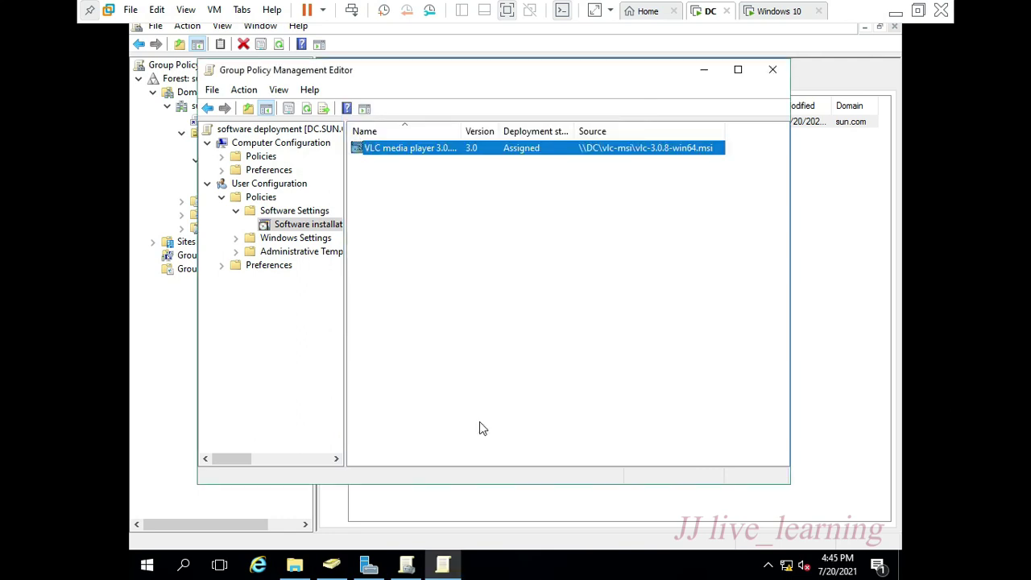
- Run gpupdate /force in Command Prompt, then switch to the Windows 10 VM
key("super+r")
type("cmd")
key("Return")
type("gpupdat")
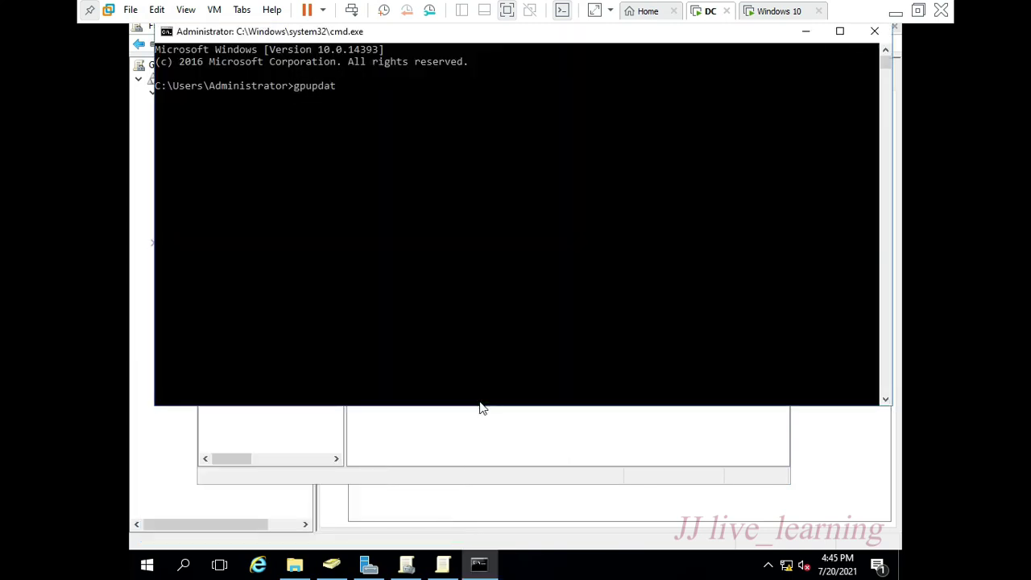
type("e /force")
key("Return")
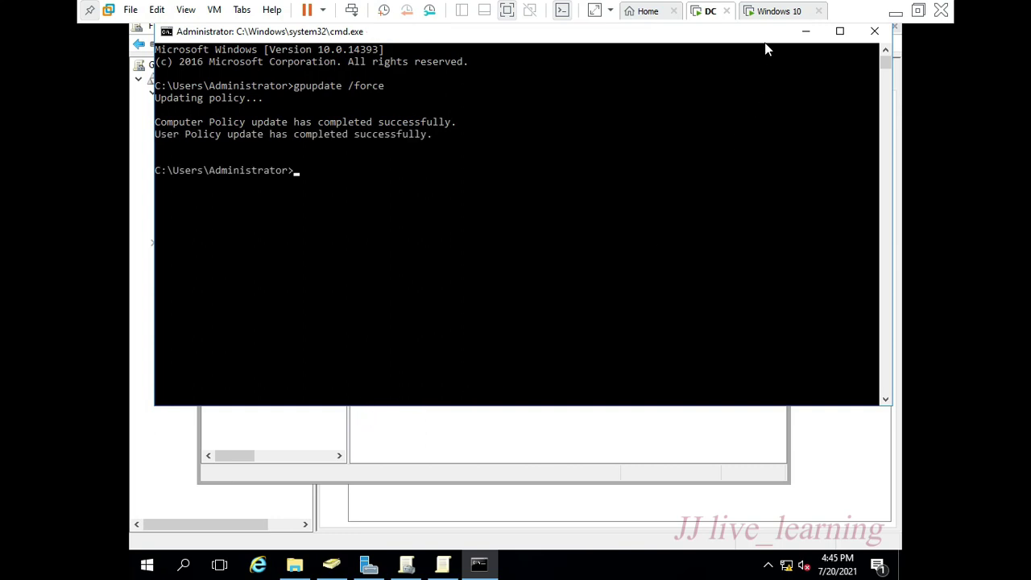
left_click(773, 11)
- Sign in on the Windows 10 VM as Other user with the domain account and its password
right_click(769, 13)
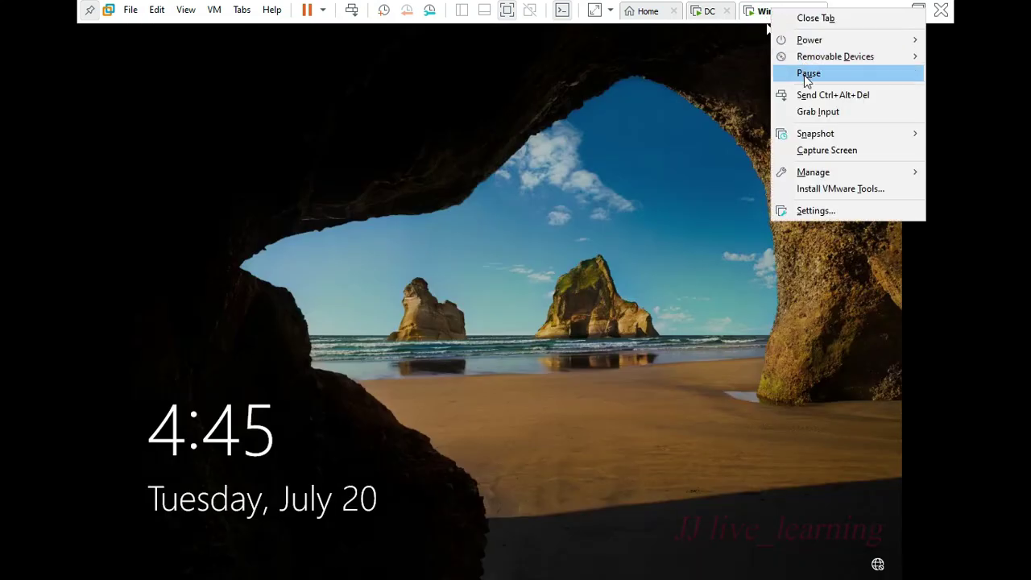
left_click(805, 95)
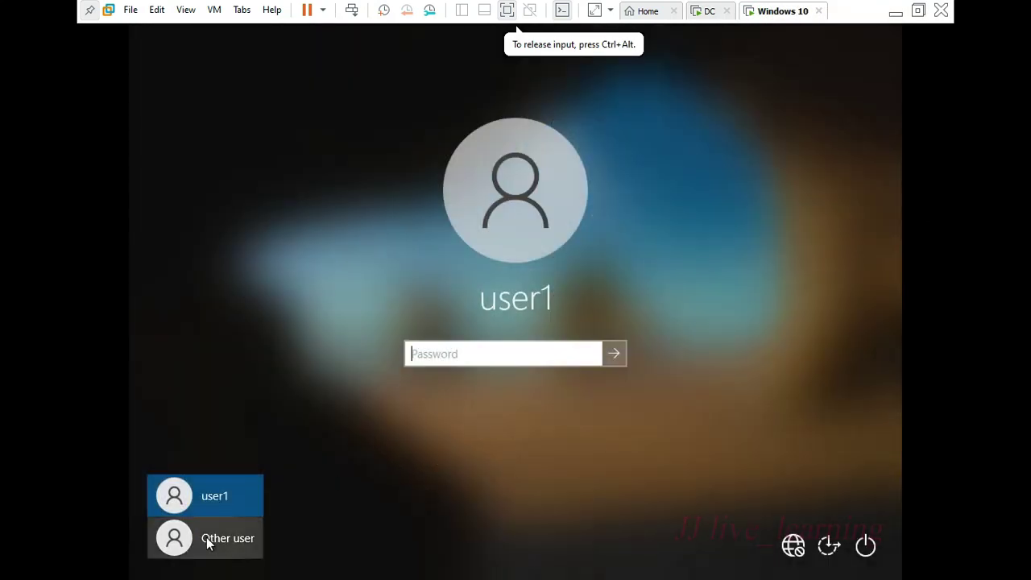
left_click(207, 544)
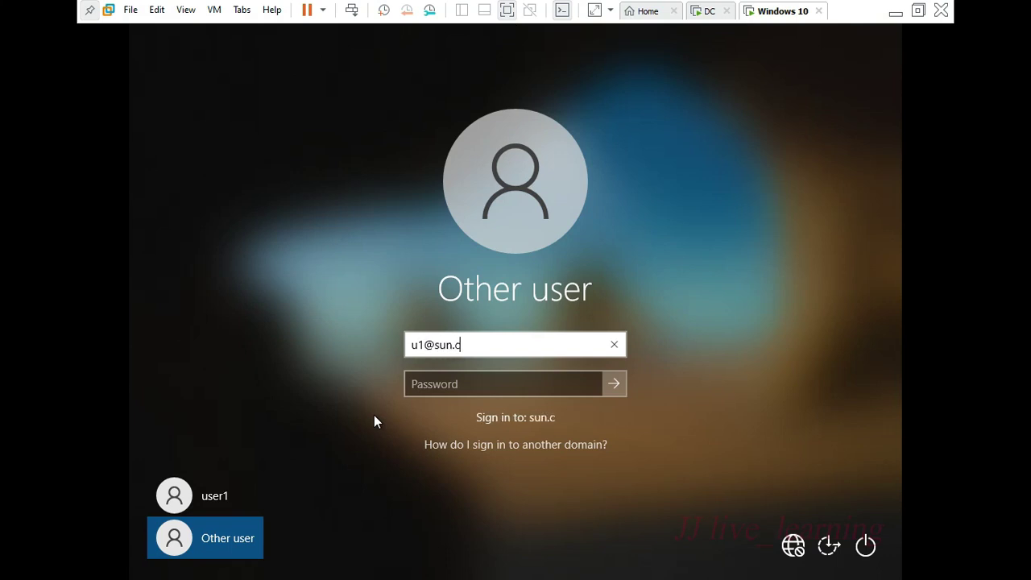
key("Tab")
type("********")
key("Return")
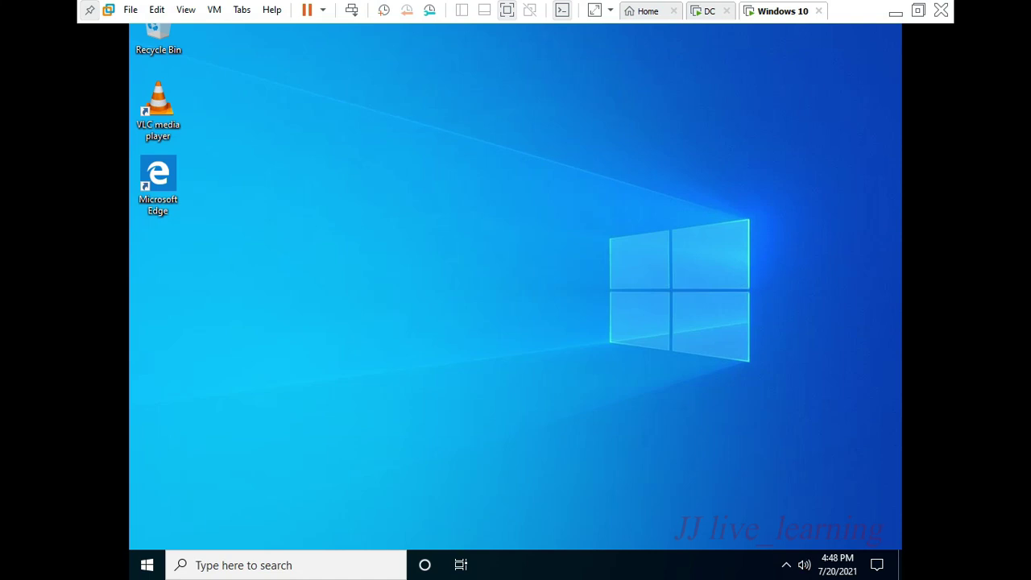
- Open Control Panel and view the VLC media player offering under Get programs
key("super")
type("con")
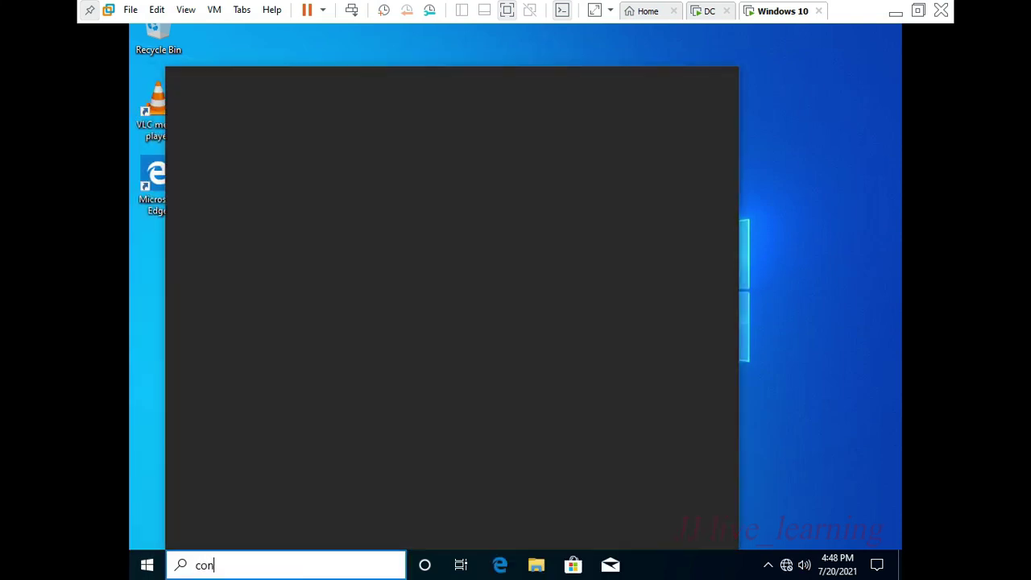
type("t")
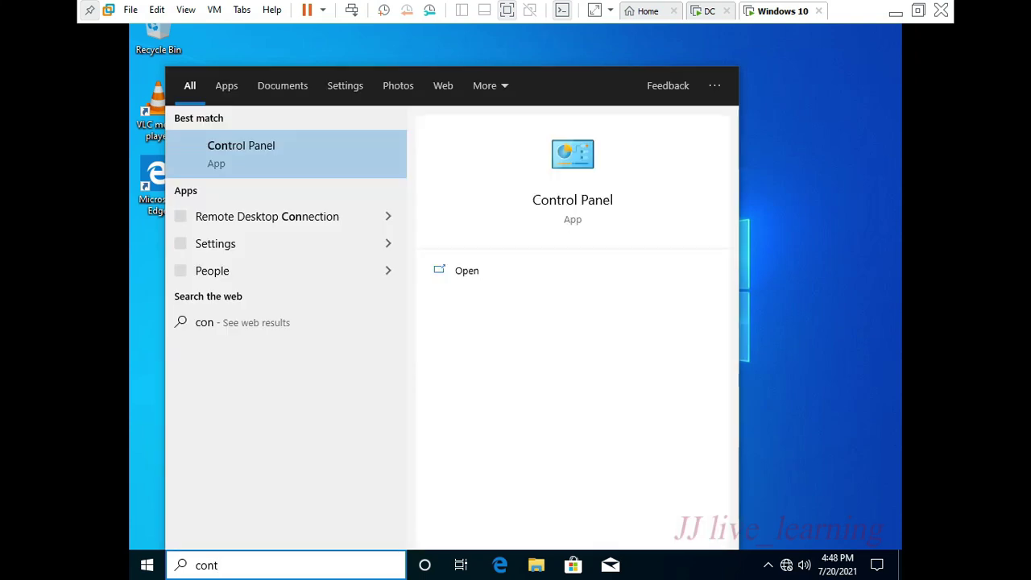
key("Return")
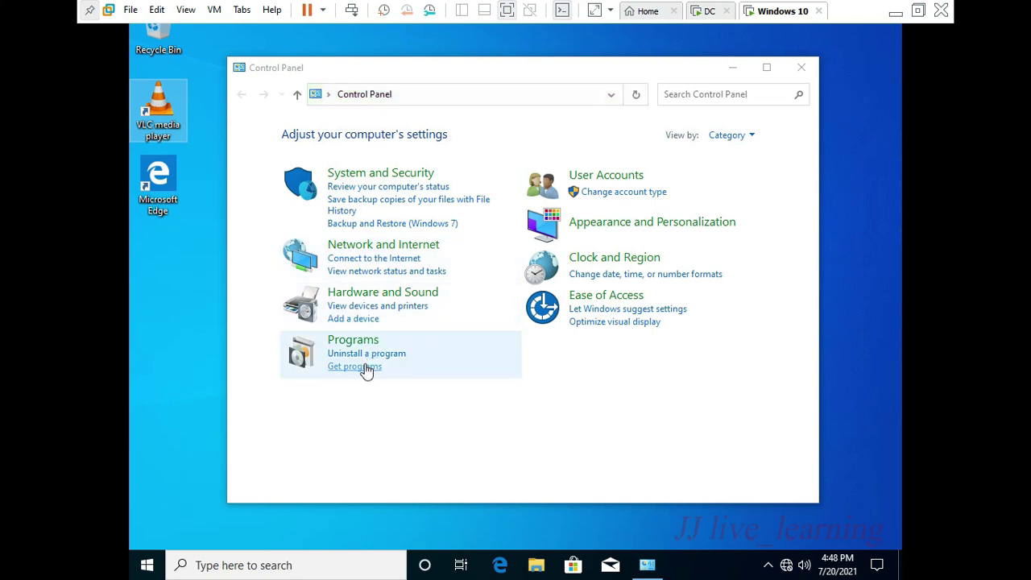
left_click(364, 367)
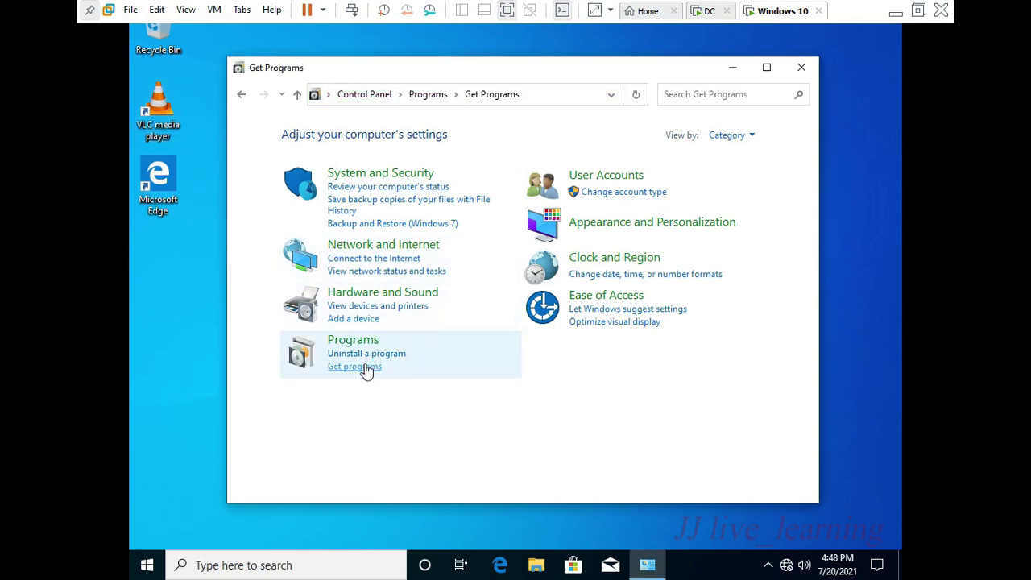
left_click(459, 228)
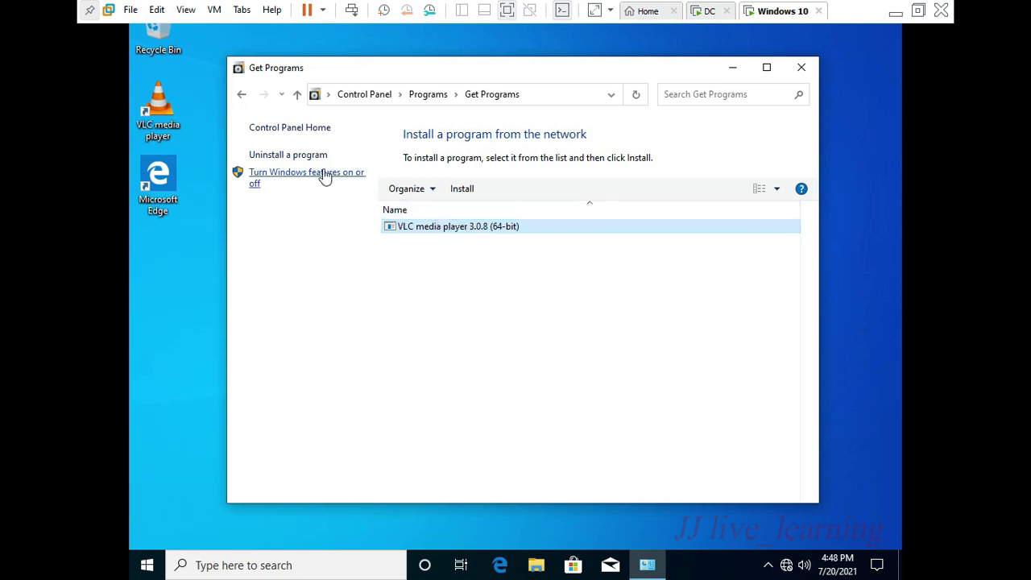
left_click(240, 97)
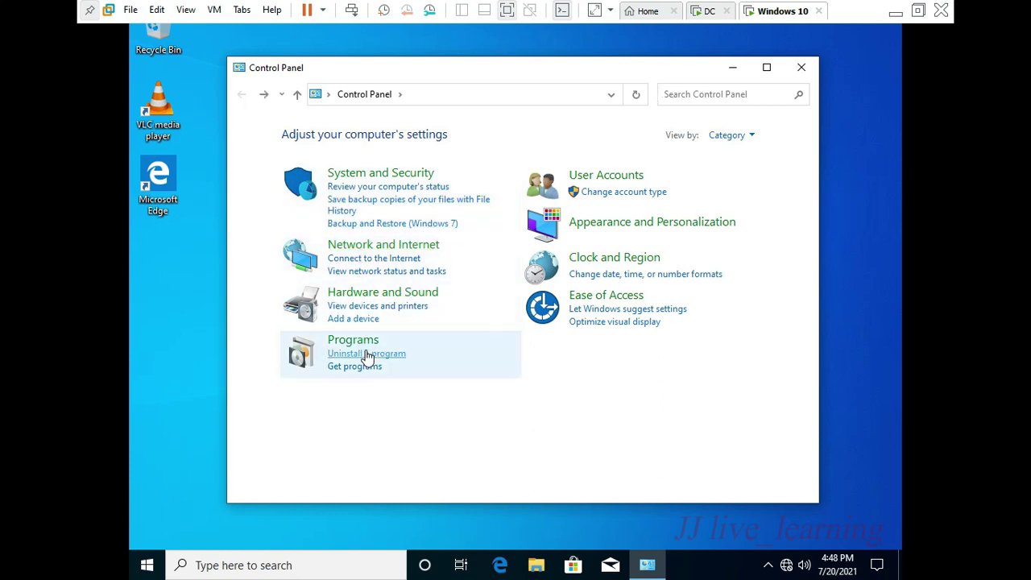
- Confirm VLC media player 3.0.8 appears among the installed programs
left_click(366, 354)
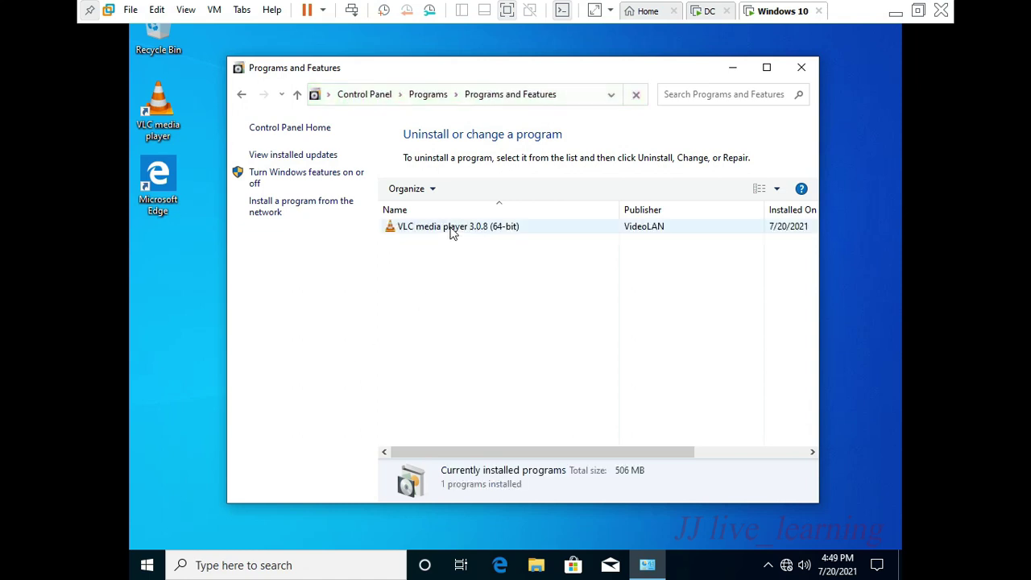
left_click(455, 230)
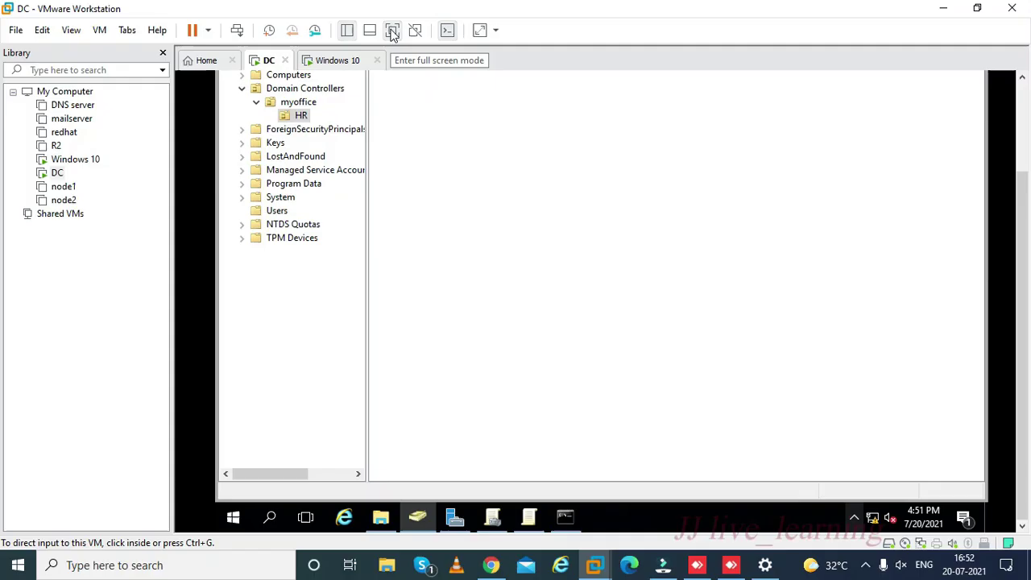
left_click(391, 27)
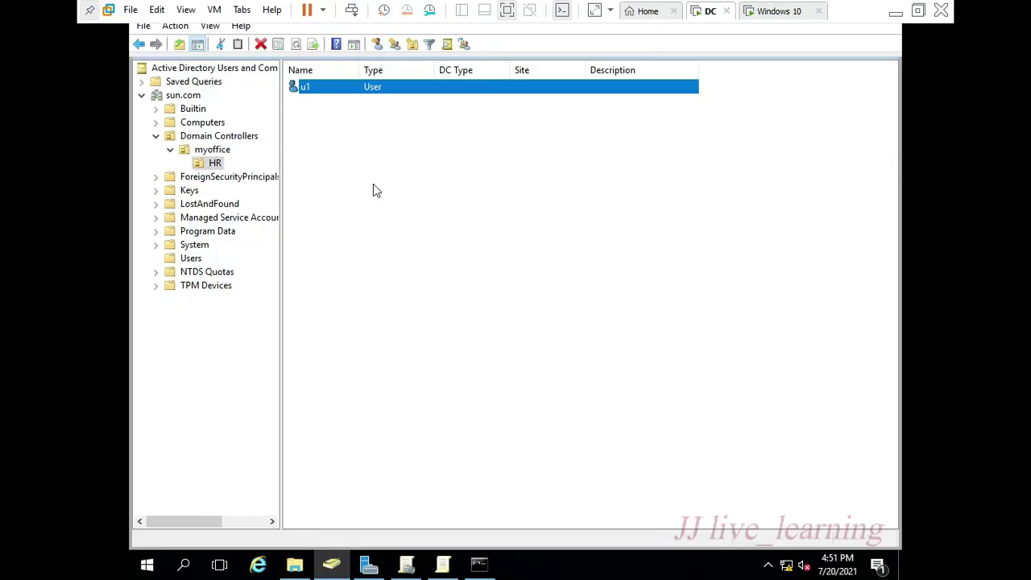
- Add a new organizational unit named 'sale' inside myoffice, next to HR
right_click(219, 142)
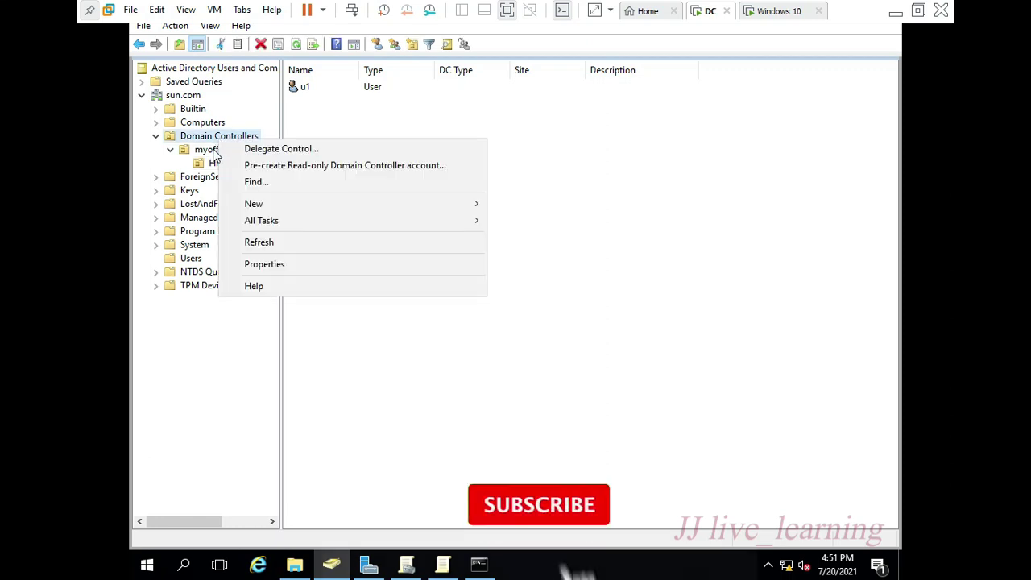
right_click(214, 152)
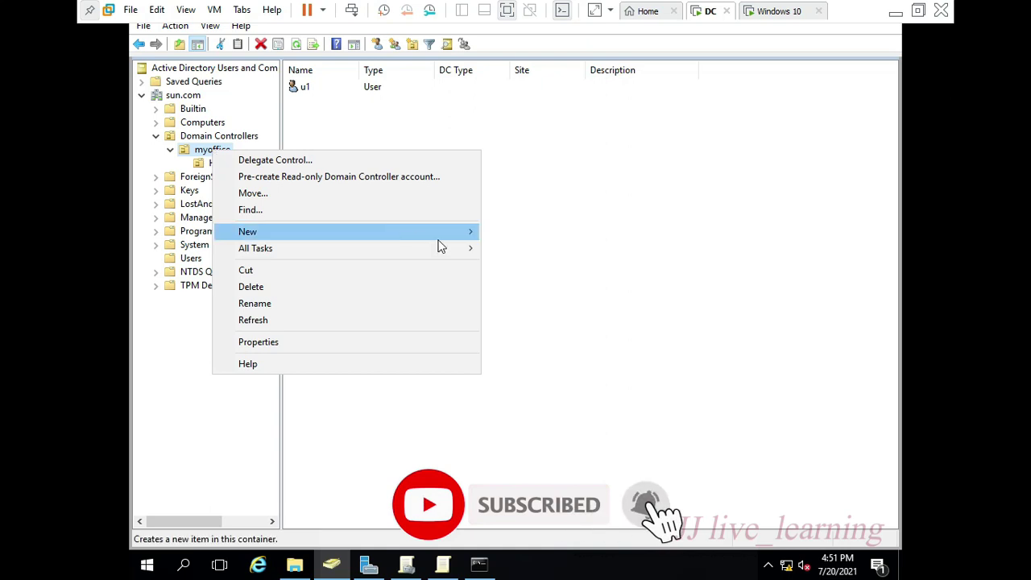
mouse_move(441, 234)
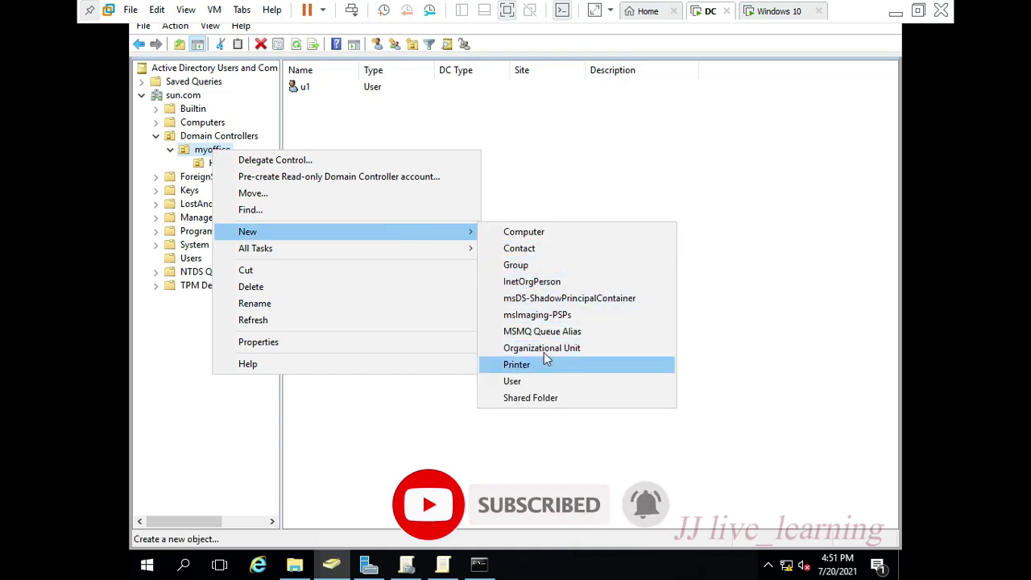
left_click(544, 349)
type("sa")
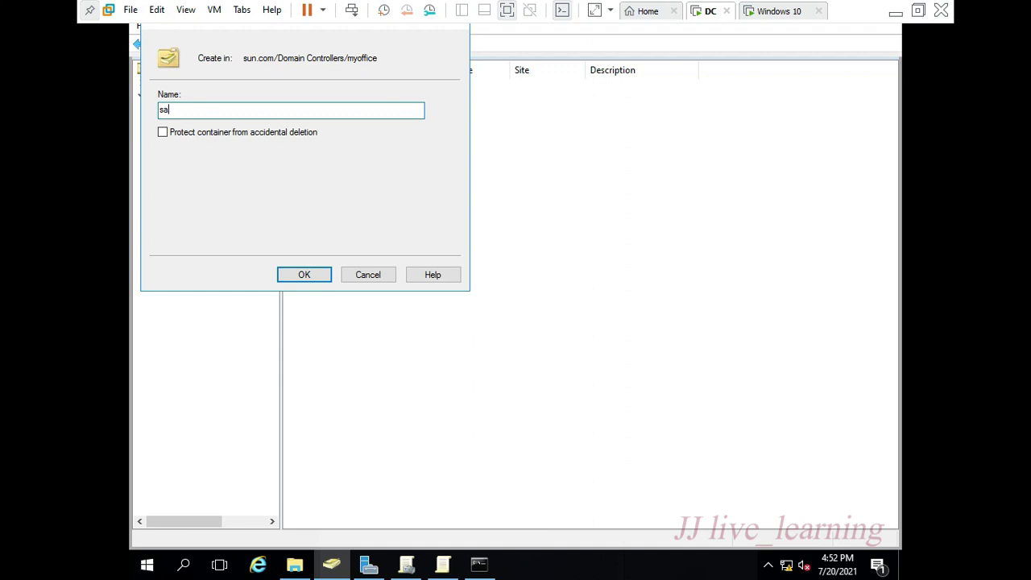
type("slele")
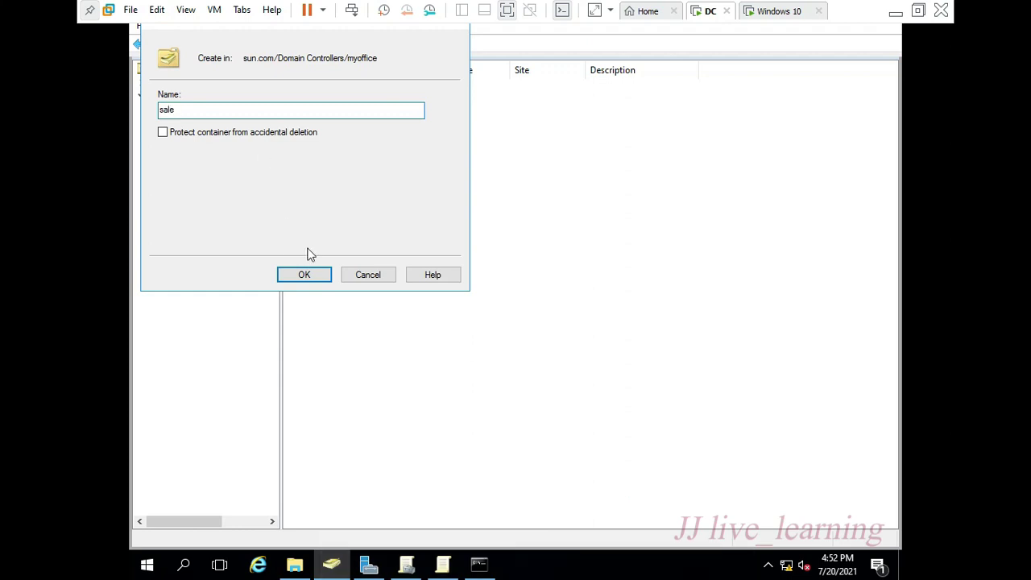
left_click(306, 275)
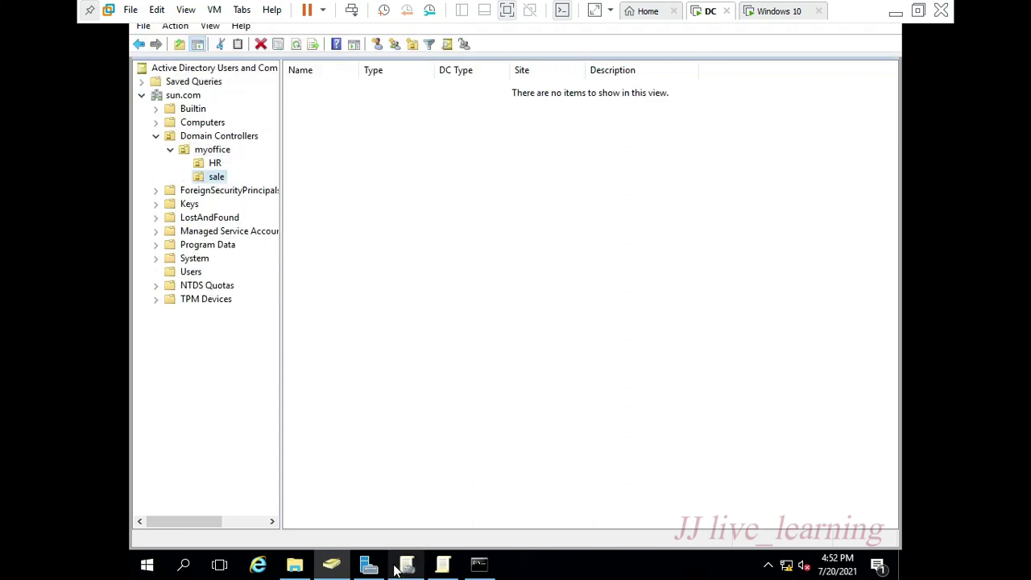
- Start a new user in sale with full name and logon name u2
left_click(384, 44)
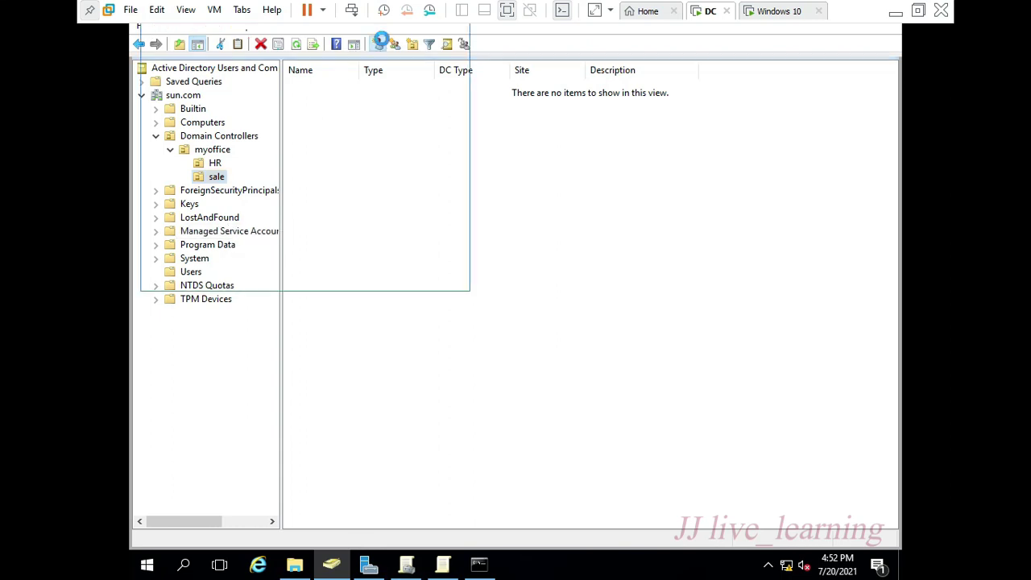
type("u2")
key("Tab")
key("Tab")
key("Tab")
key("Tab")
type("u2")
key("Tab")
key("Tab")
key("Tab")
key("Tab")
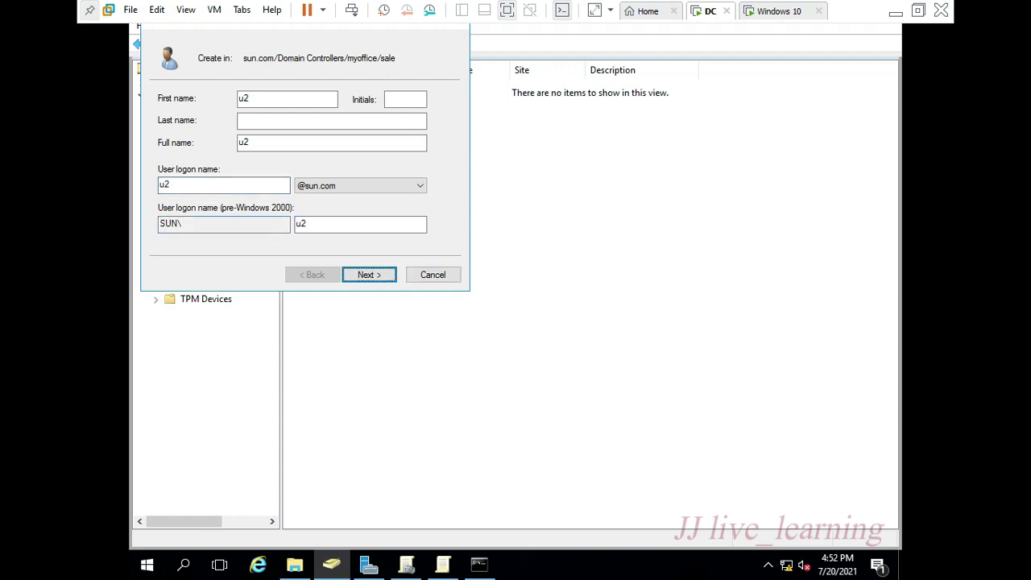
key("Return")
- Give u2 a password that cannot be changed and never expires, disable the account, and finish
type("Pa$$w0rd")
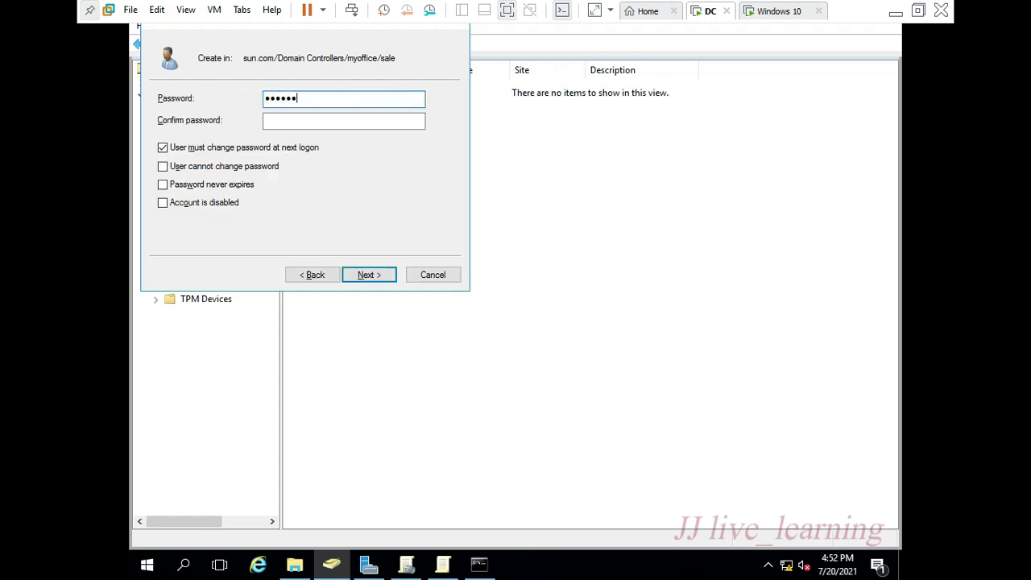
key("Tab")
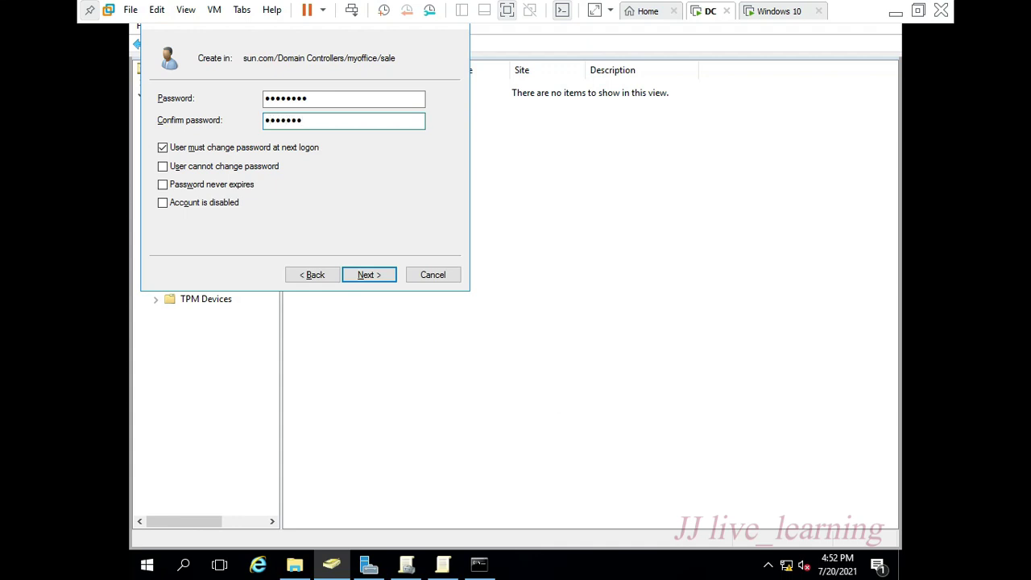
key("Tab")
key("space")
key("Tab")
key("space")
key("Tab")
key("space")
key("Tab")
key("space")
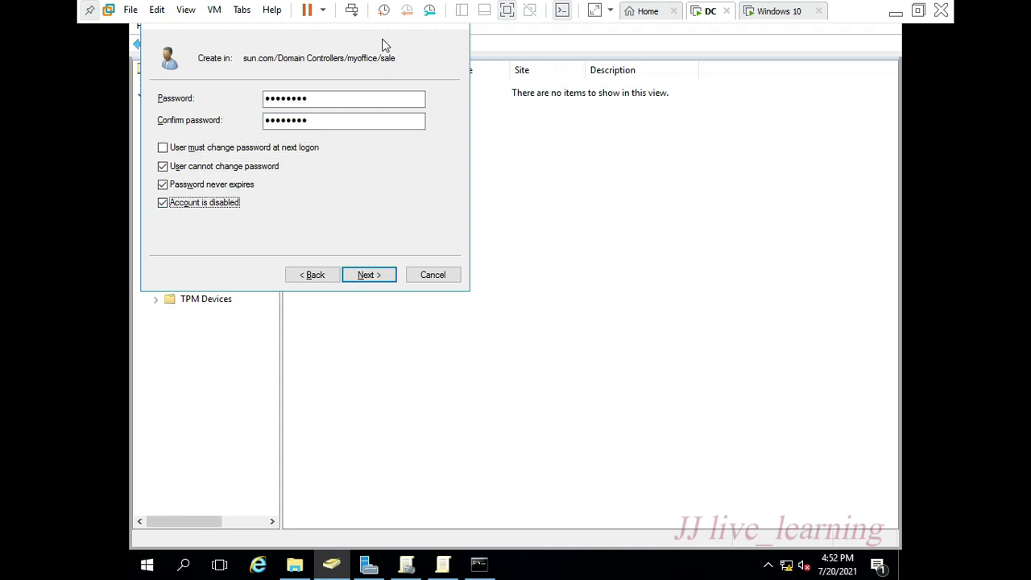
key("Return")
key("Return")
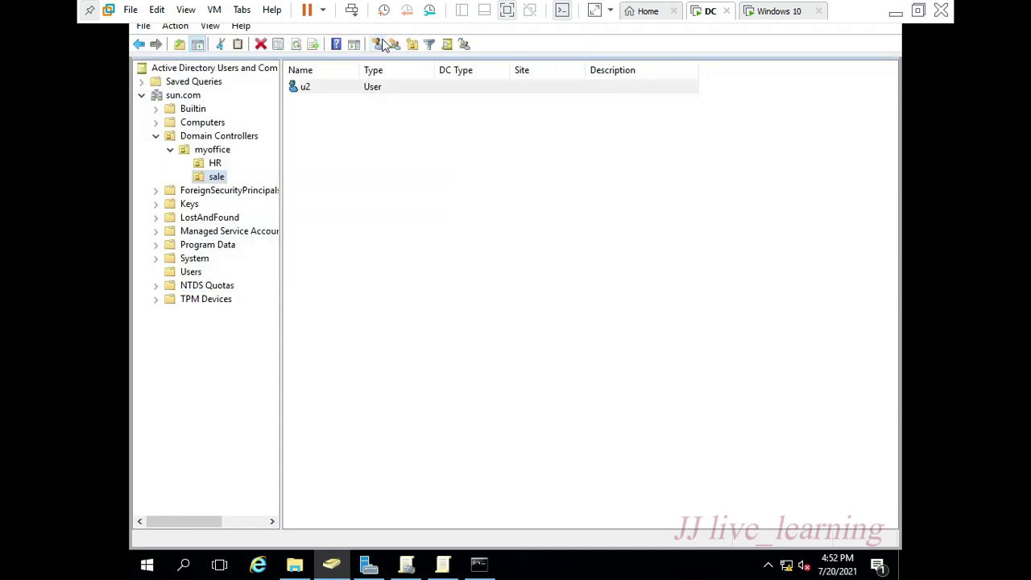
left_click(353, 92)
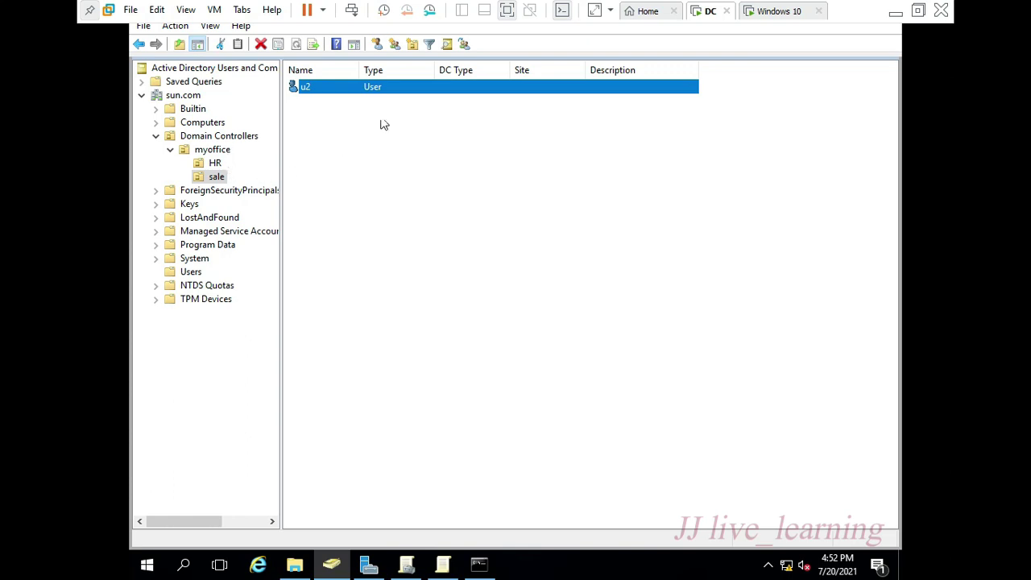
- In the Users container, start a new user named u3 with logon name u3
left_click(193, 272)
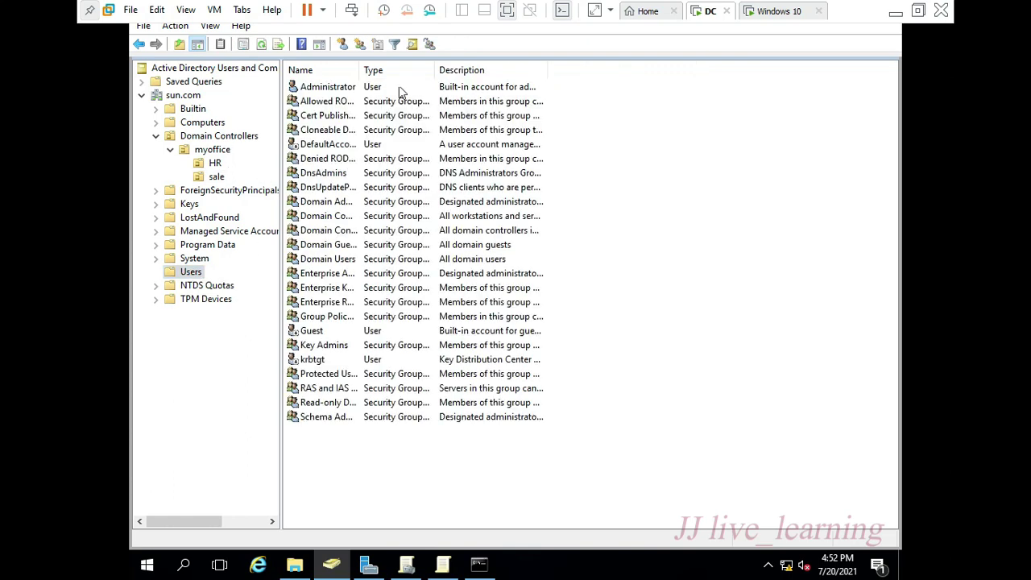
left_click(342, 44)
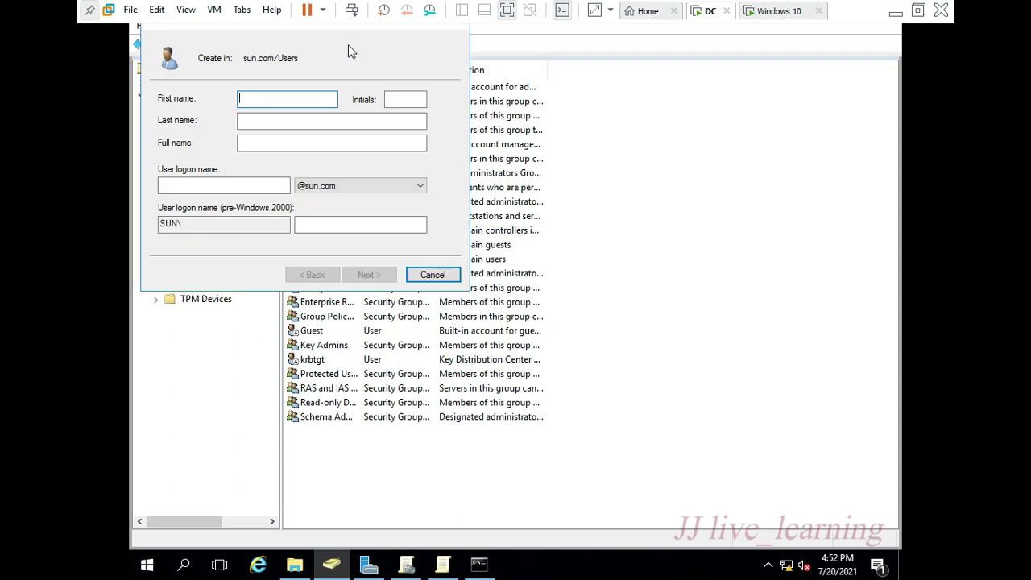
type("u3")
key("Tab")
key("Tab")
key("Tab")
type("u3")
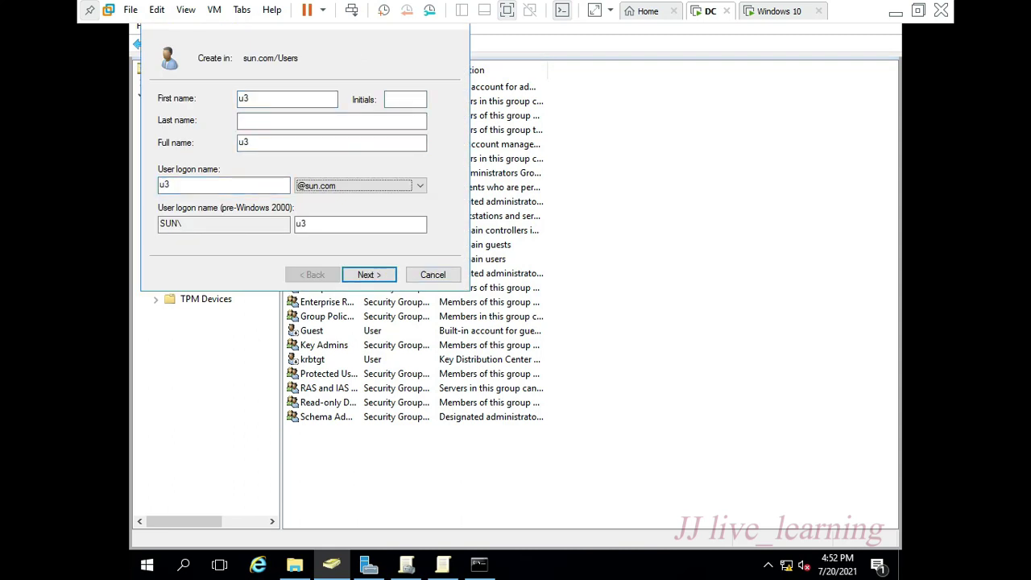
key("Return")
- Set u3's password so it never expires and cannot be changed, then finish
type("12")
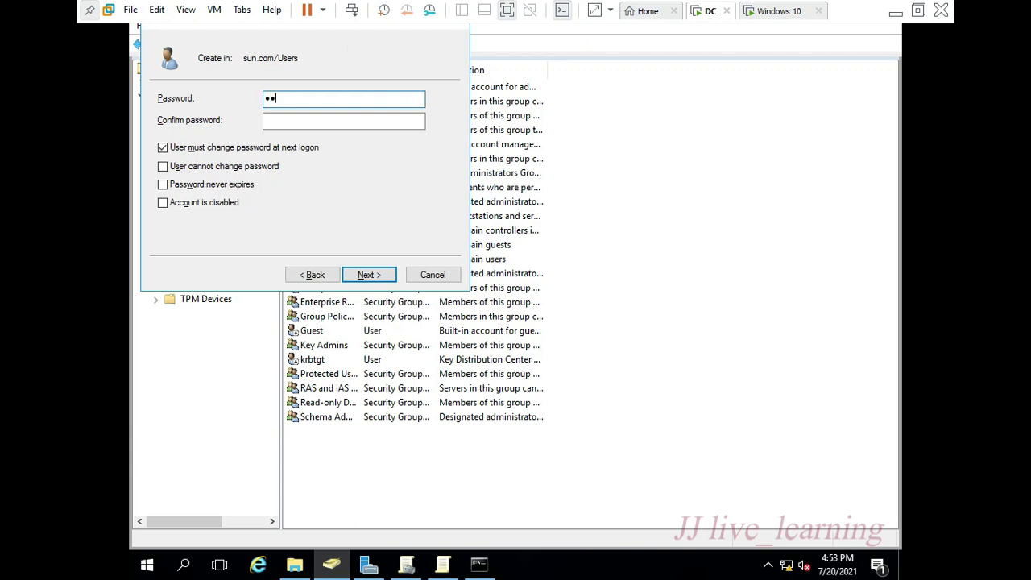
type("345678")
key("Tab")
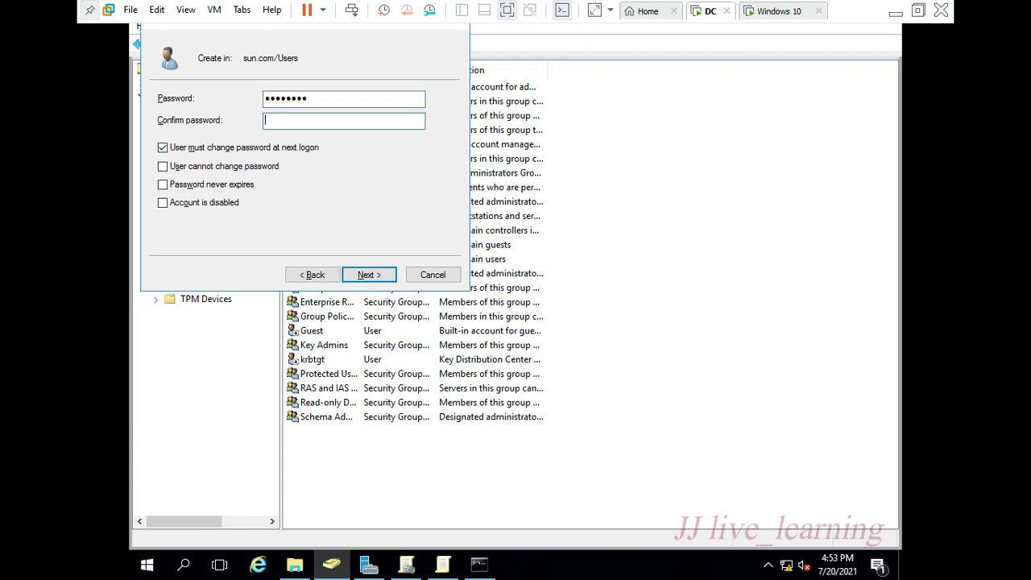
type("12345678")
key("Tab")
key("space")
key("Tab")
key("space")
key("Tab")
key("Return")
key("Return")
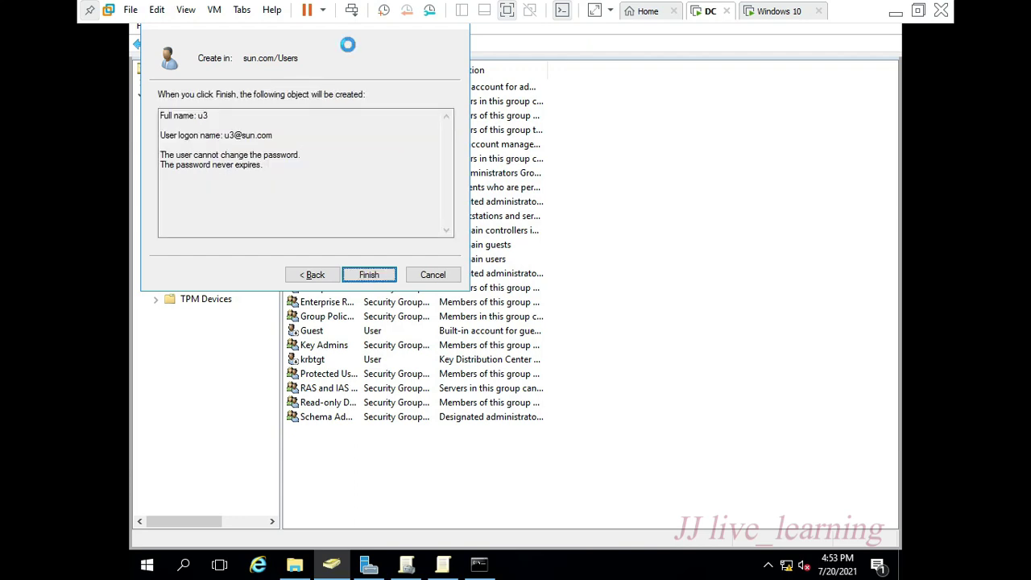
key("F2")
key("Return")
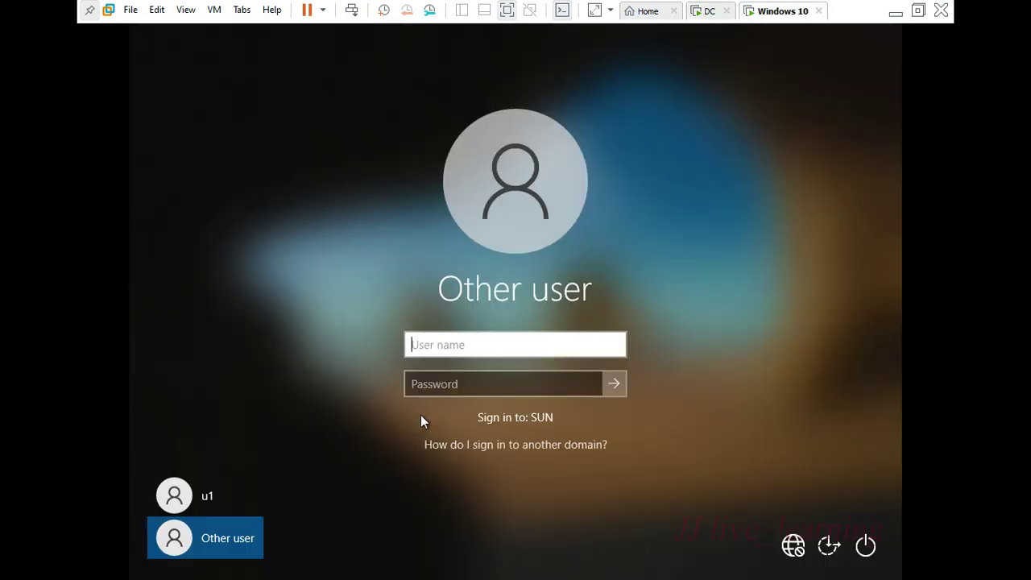
- Sign in to the client as domain user u3 and search for 'cont'
type("u3")
key("Tab")
type("w0rd")
key("Return")
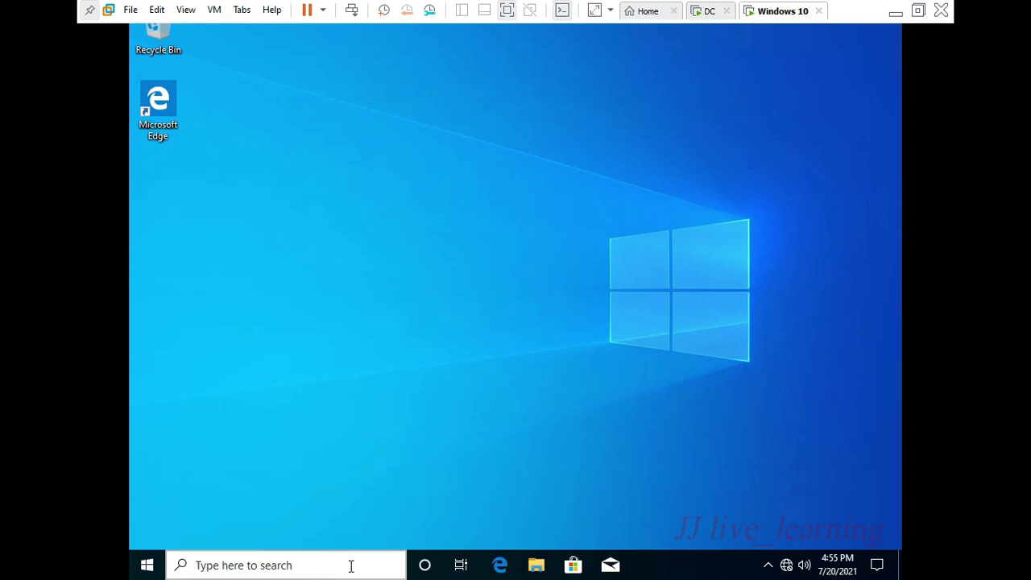
left_click(351, 565)
type("cont")
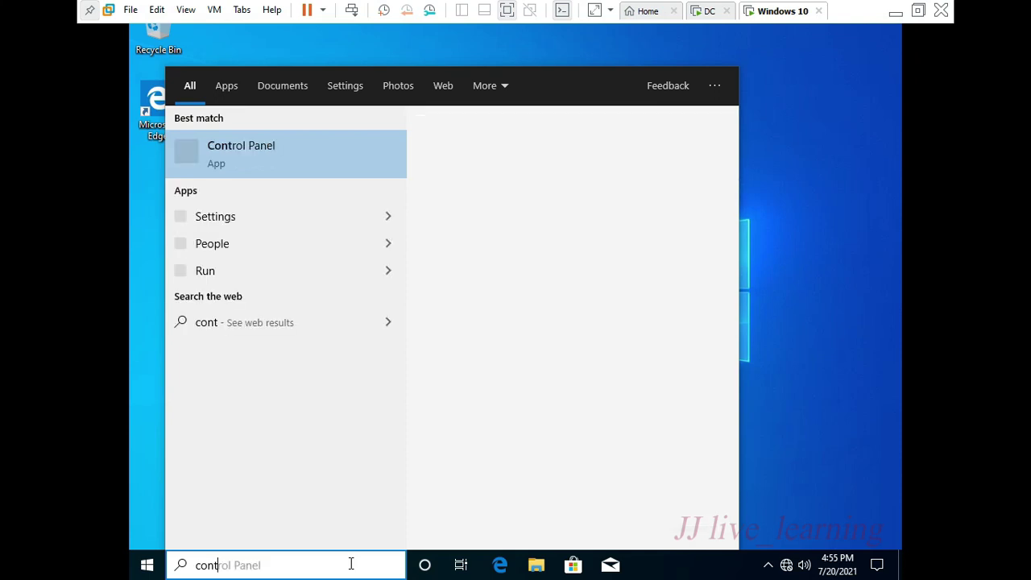
- Open Control Panel and check Get Programs and the installed programs list for u3
key("Return")
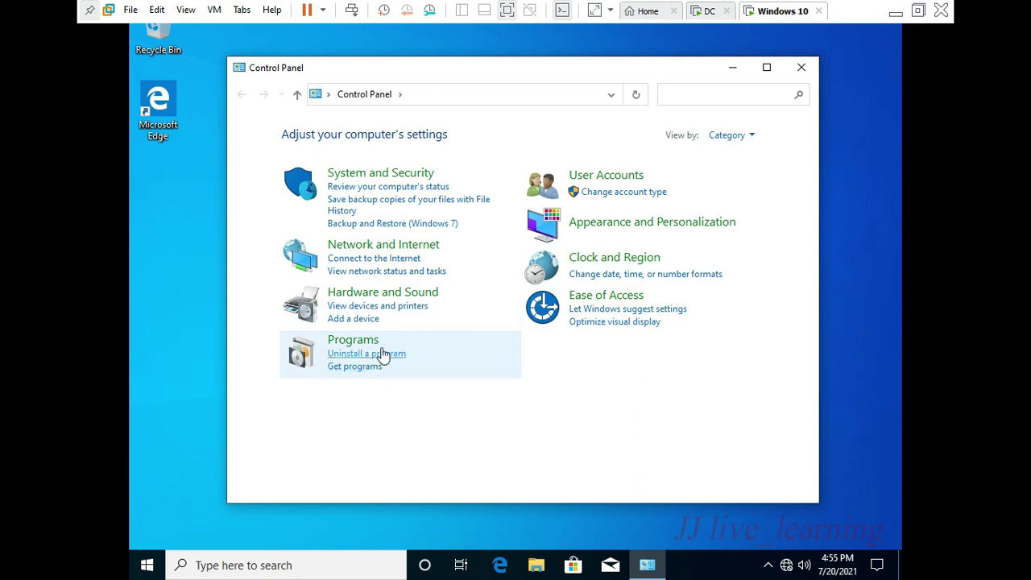
left_click(376, 367)
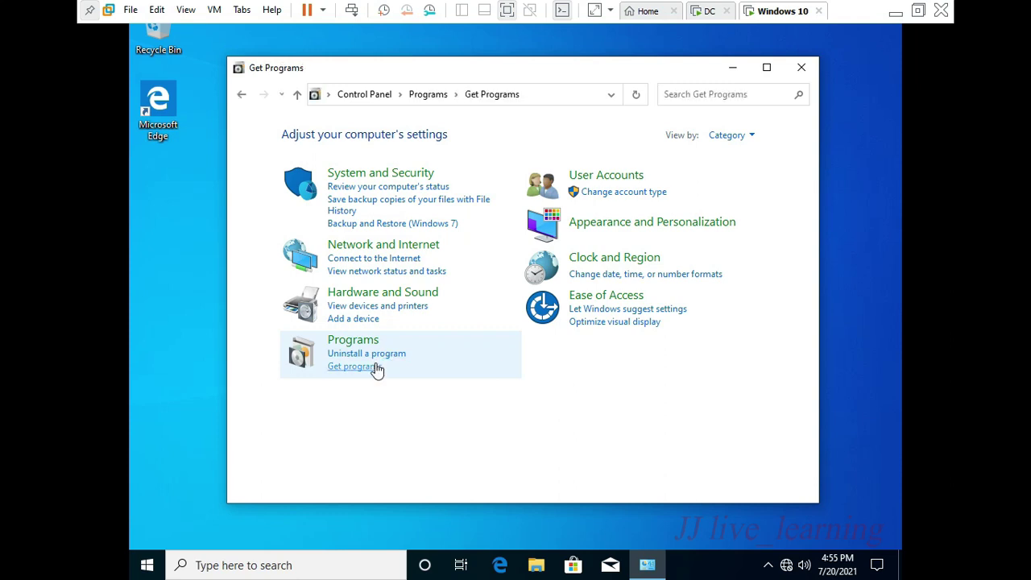
left_click(315, 157)
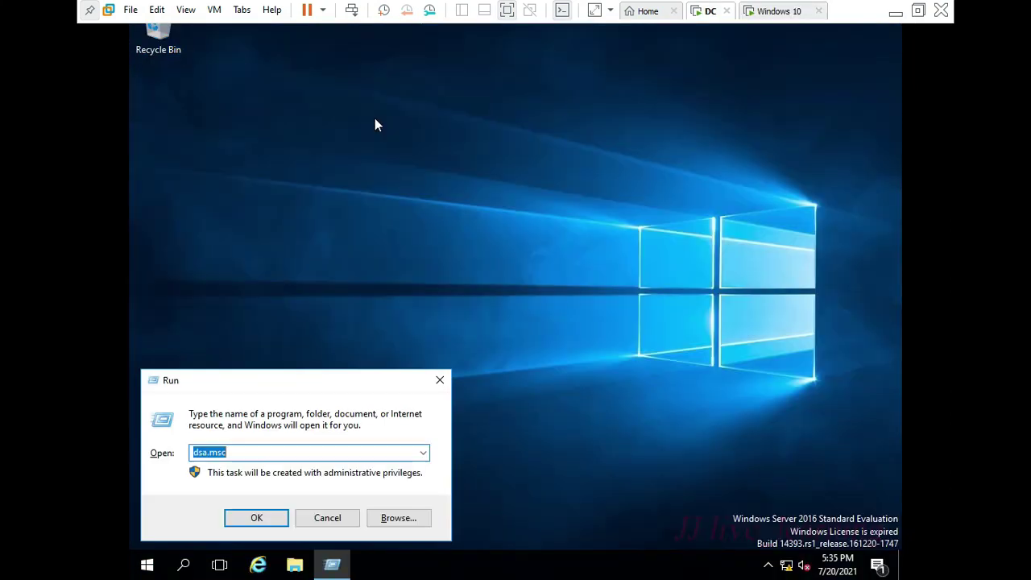
- Launch dsa.msc, select the sale OU, close the console and open File Explorer
key("Return")
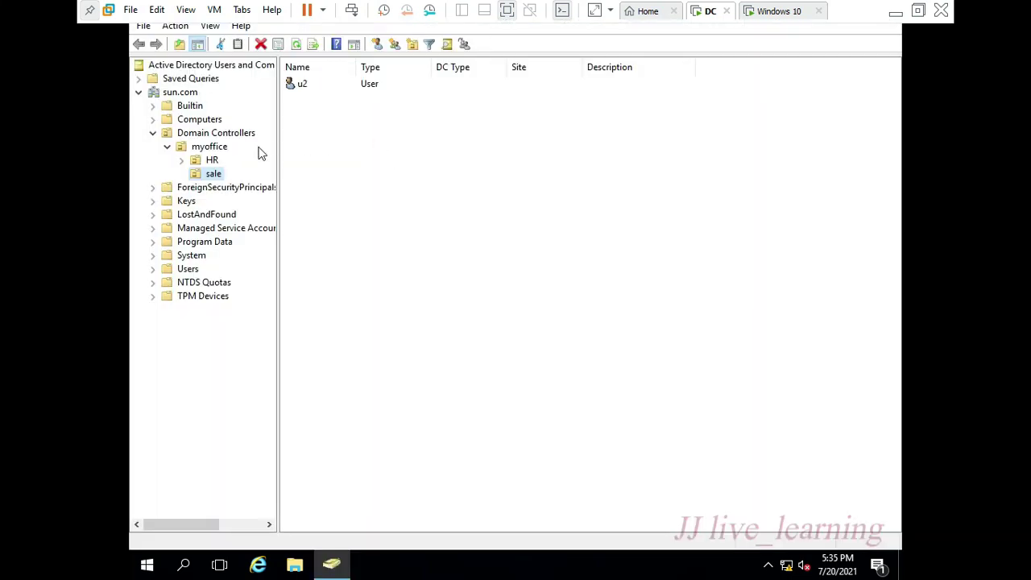
left_click(214, 174)
left_click(303, 85)
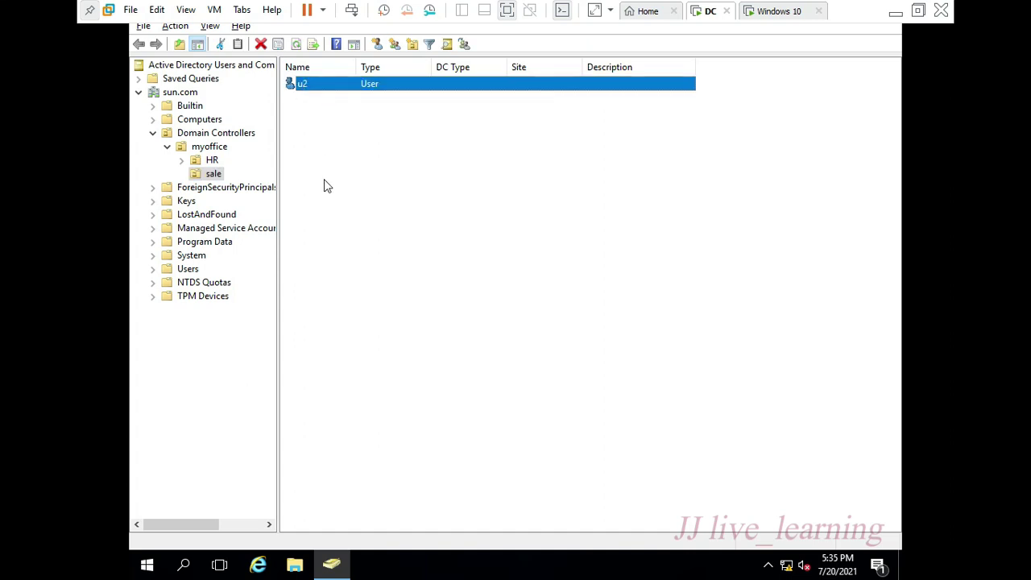
key("alt+F4")
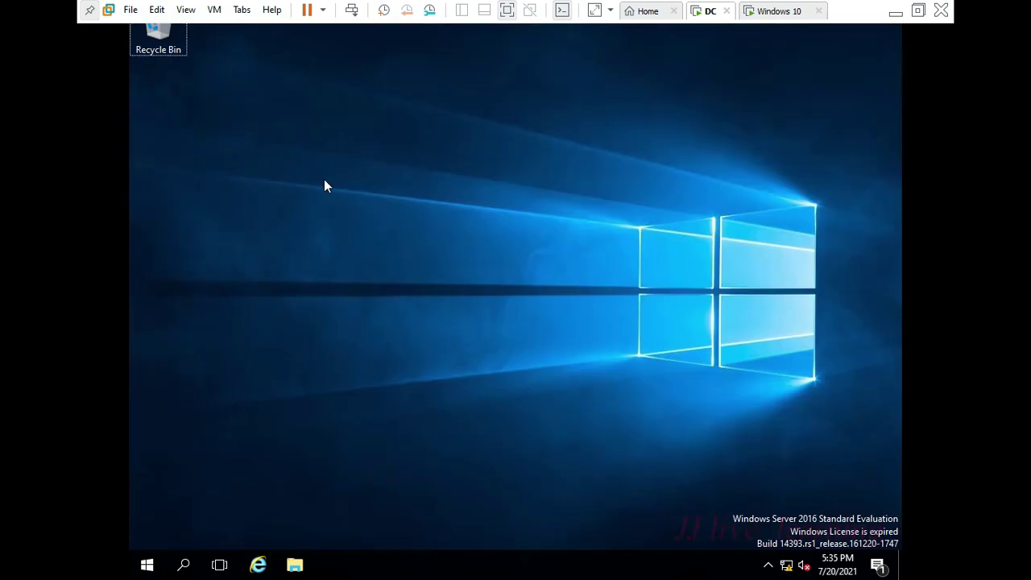
key("super+e")
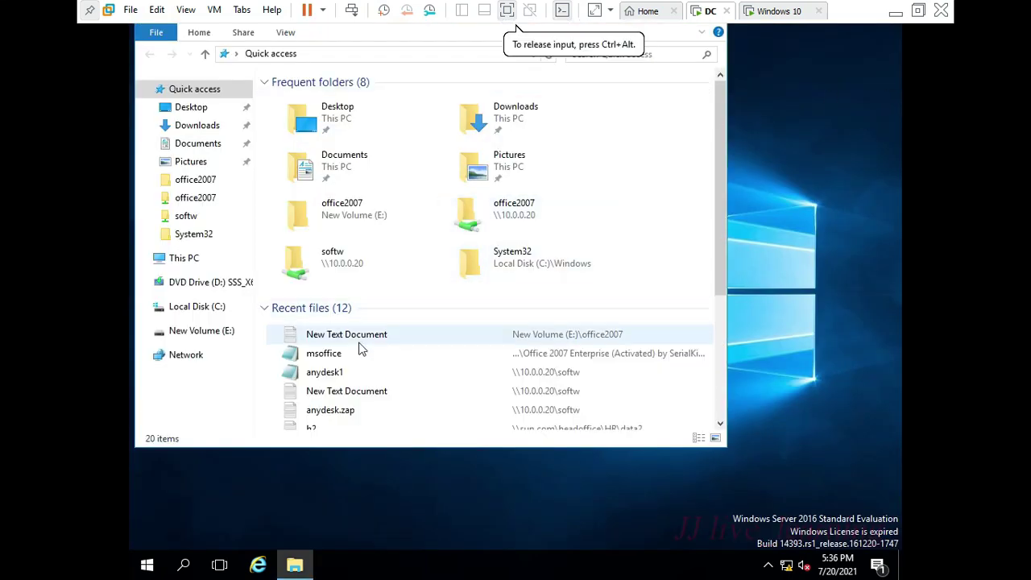
- Open the Properties of the office2007 folder on New Volume (E:)
left_click(194, 266)
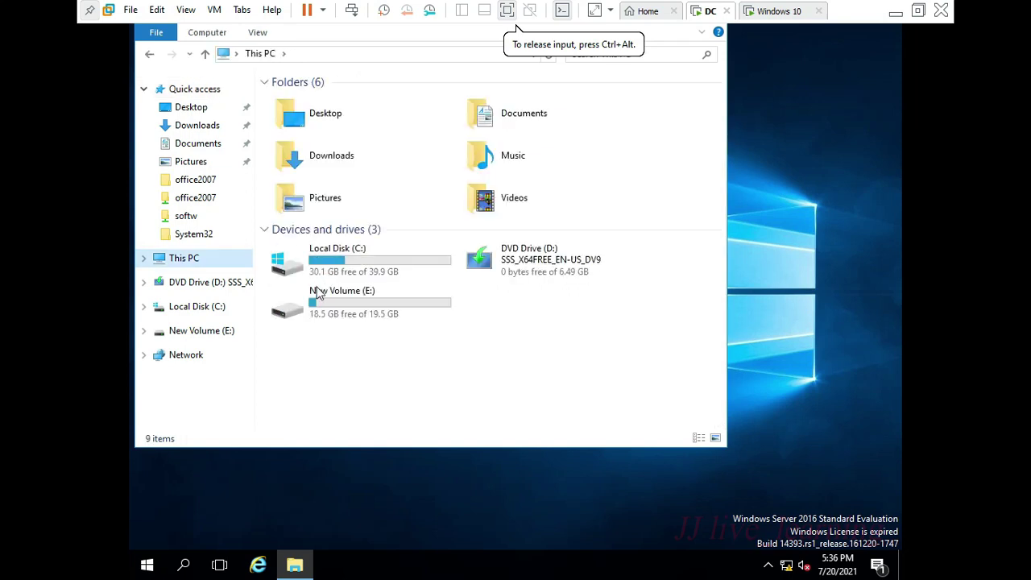
left_click(341, 311)
double_click(341, 310)
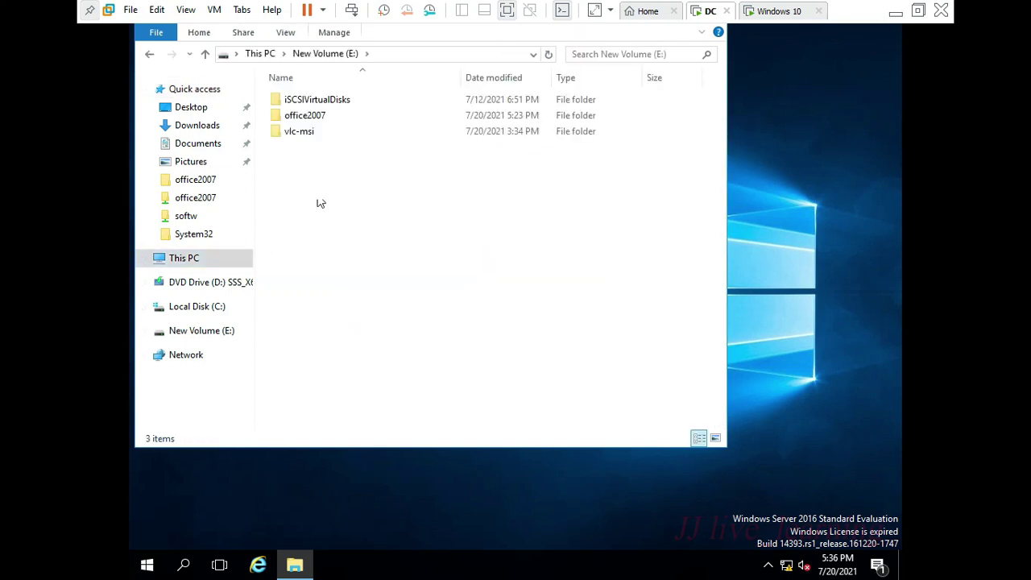
left_click(310, 118)
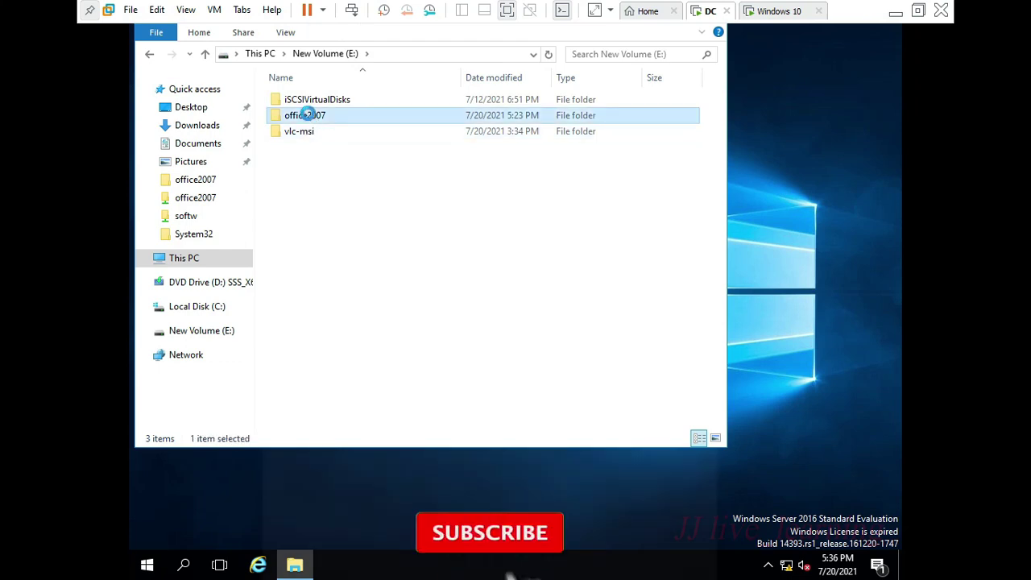
right_click(310, 118)
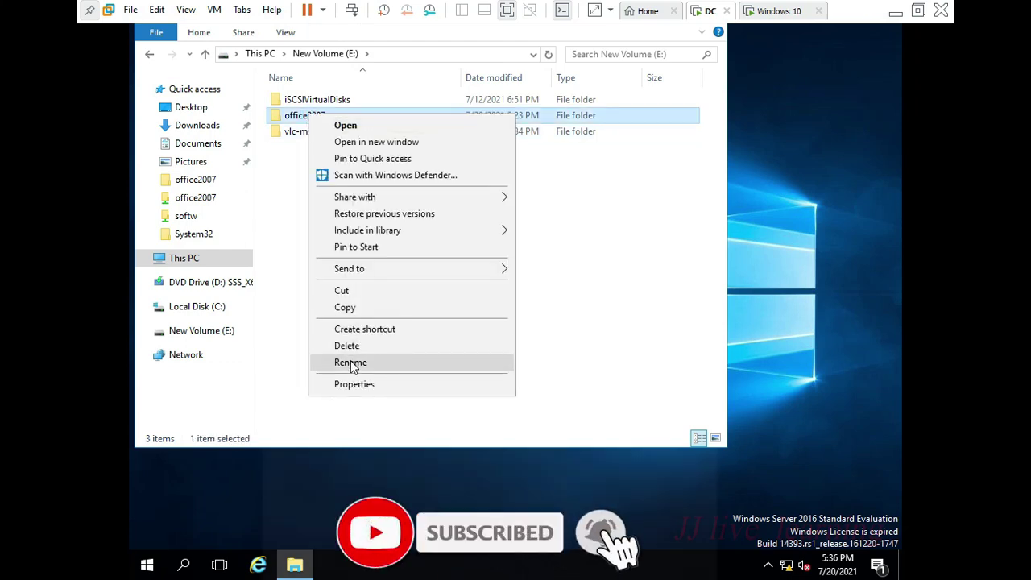
left_click(354, 385)
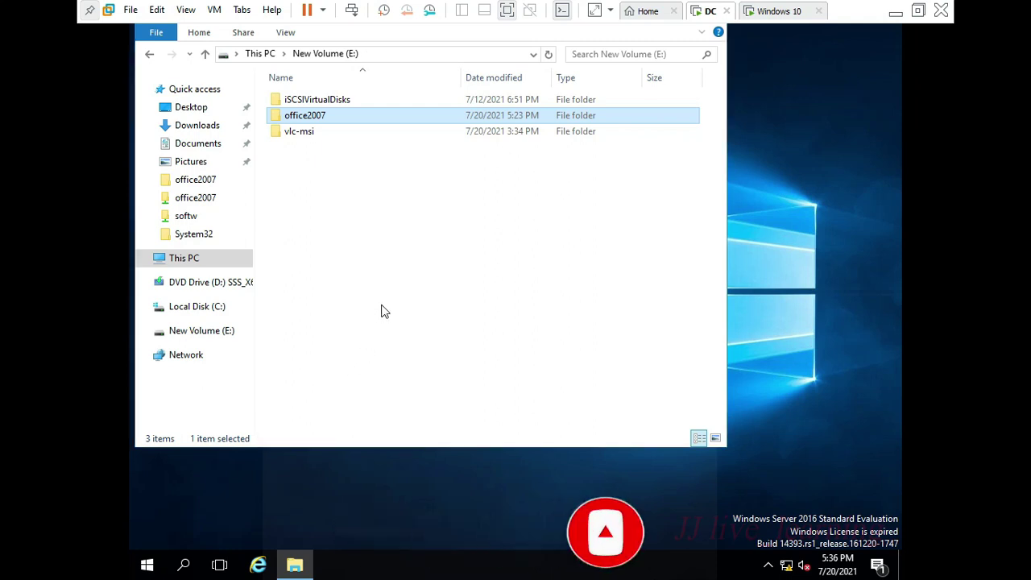
- Share office2007 on the network with Everyone at Read/Write
left_click(377, 152)
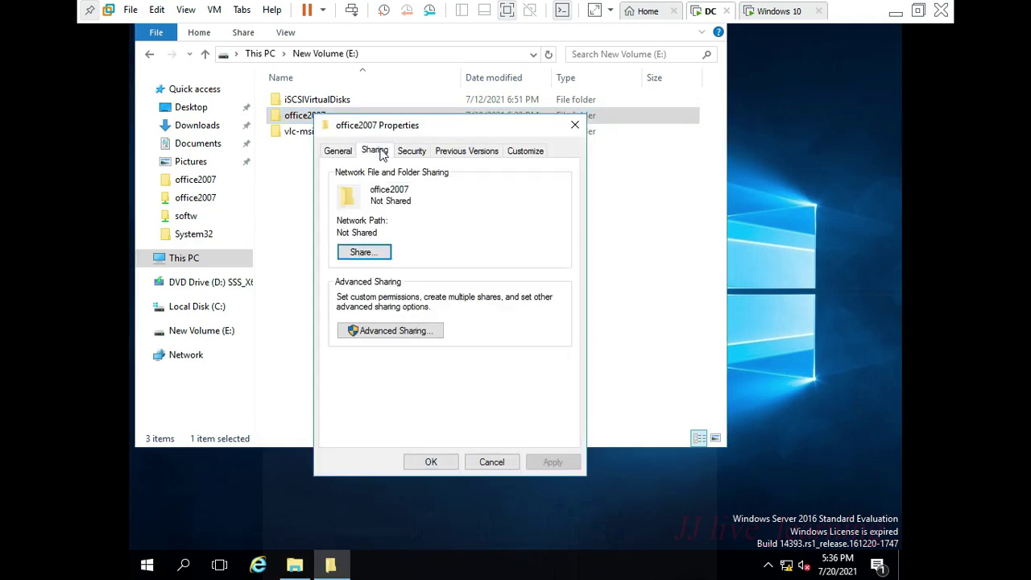
left_click(384, 254)
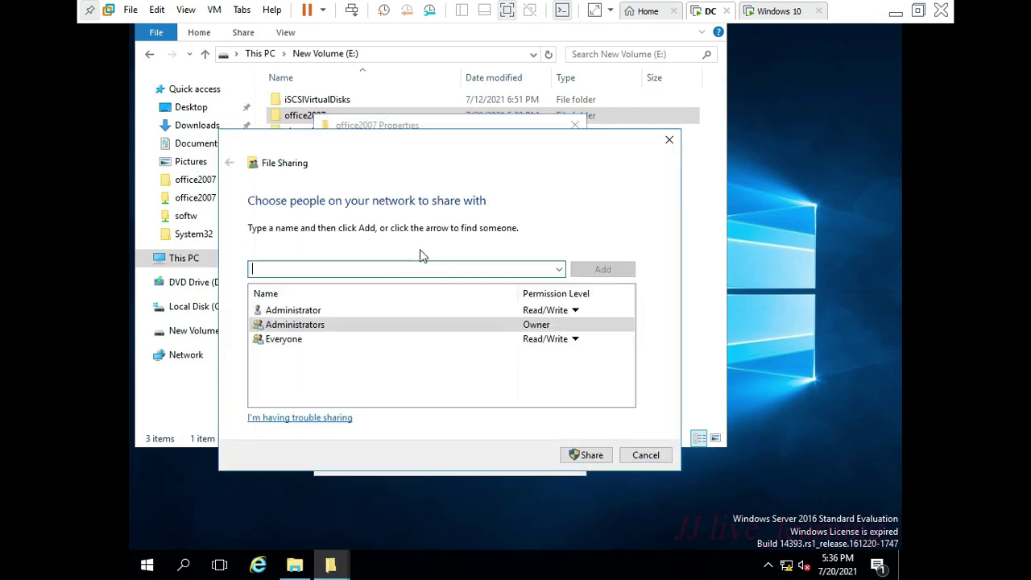
left_click(563, 342)
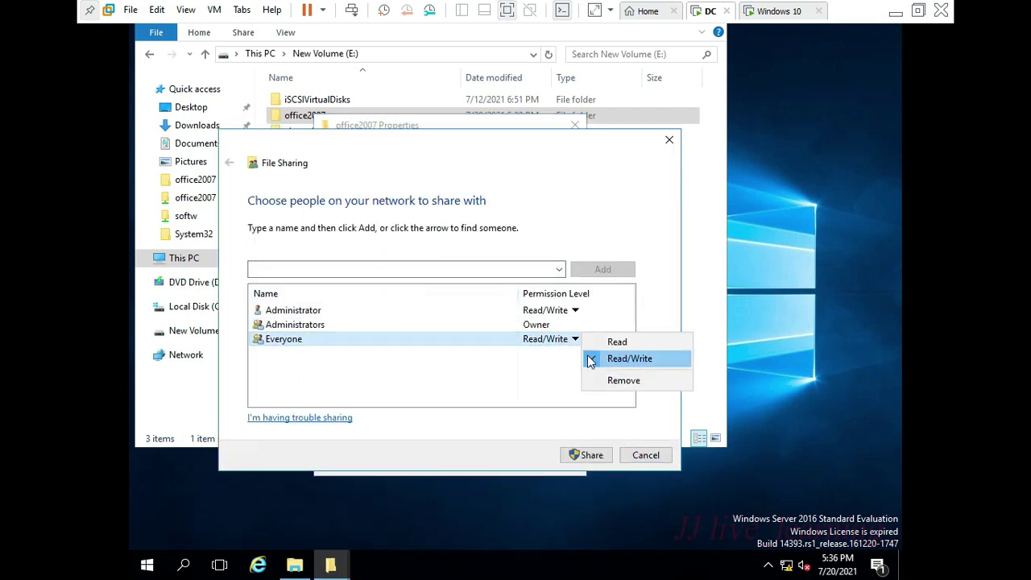
left_click(592, 360)
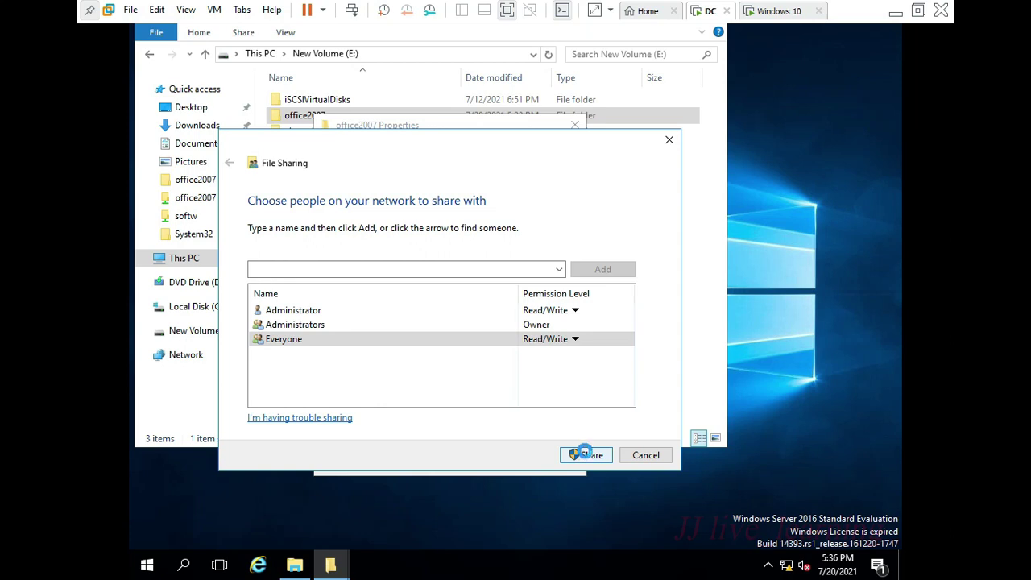
left_click(585, 455)
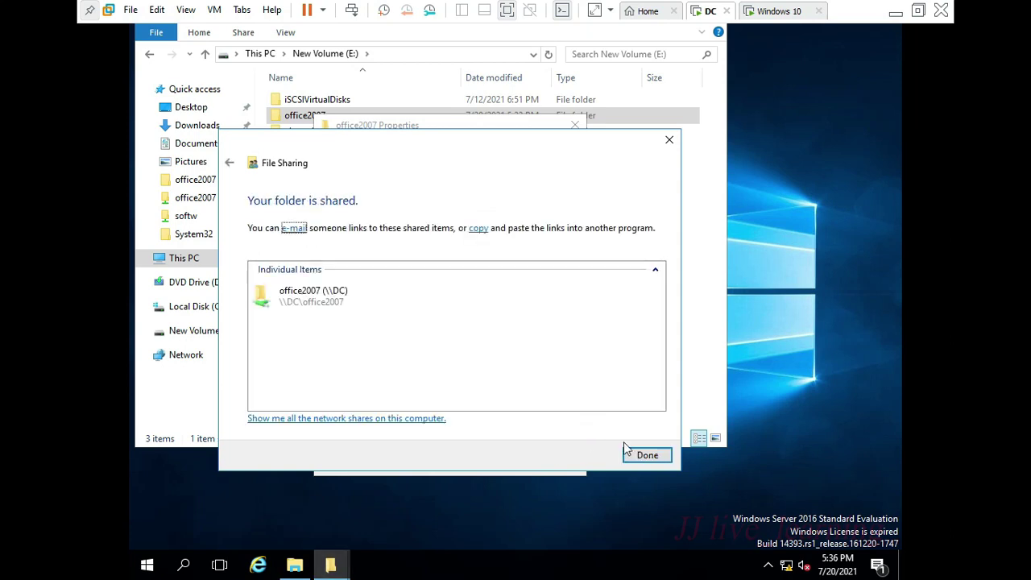
left_click(633, 453)
- Allow Everyone Full Control in Advanced Sharing permissions and close all dialogs
left_click(439, 333)
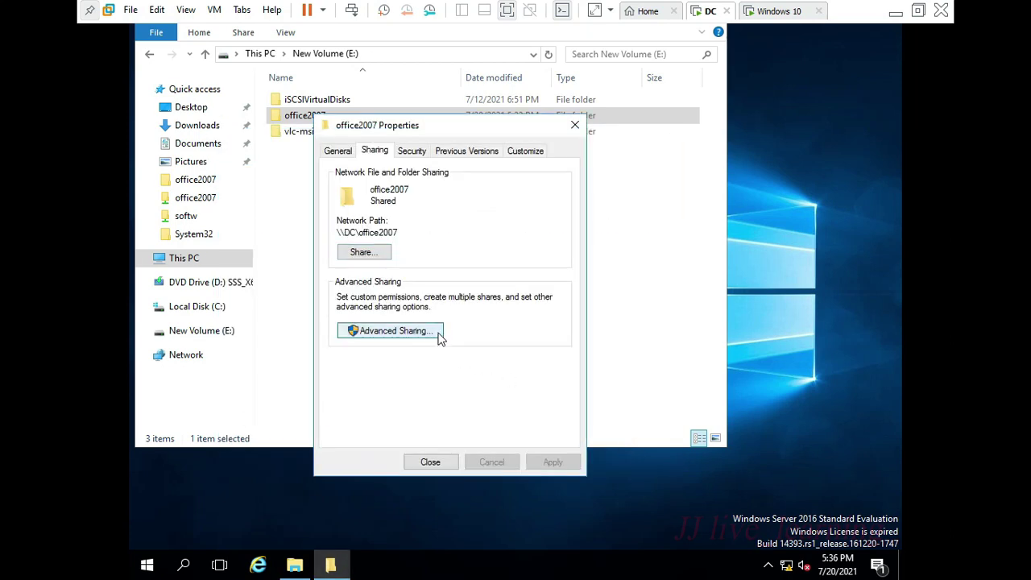
left_click(375, 357)
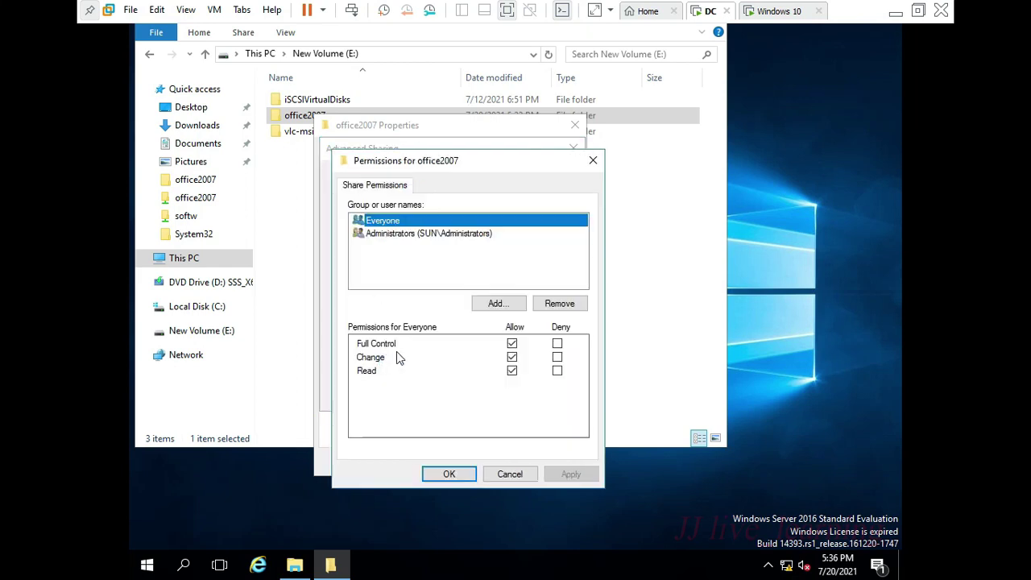
left_click(511, 344)
left_click(451, 473)
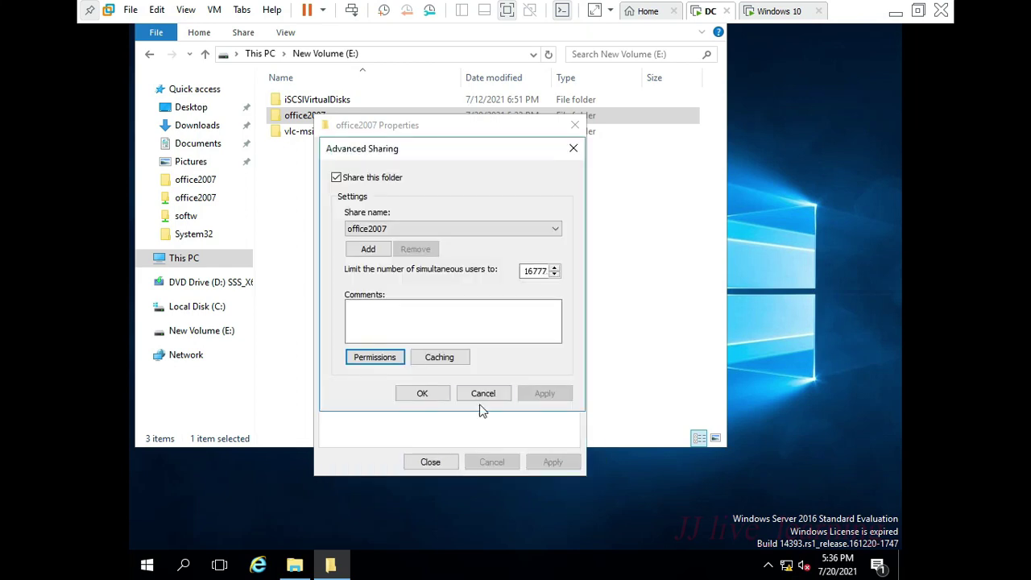
left_click(424, 393)
left_click(434, 459)
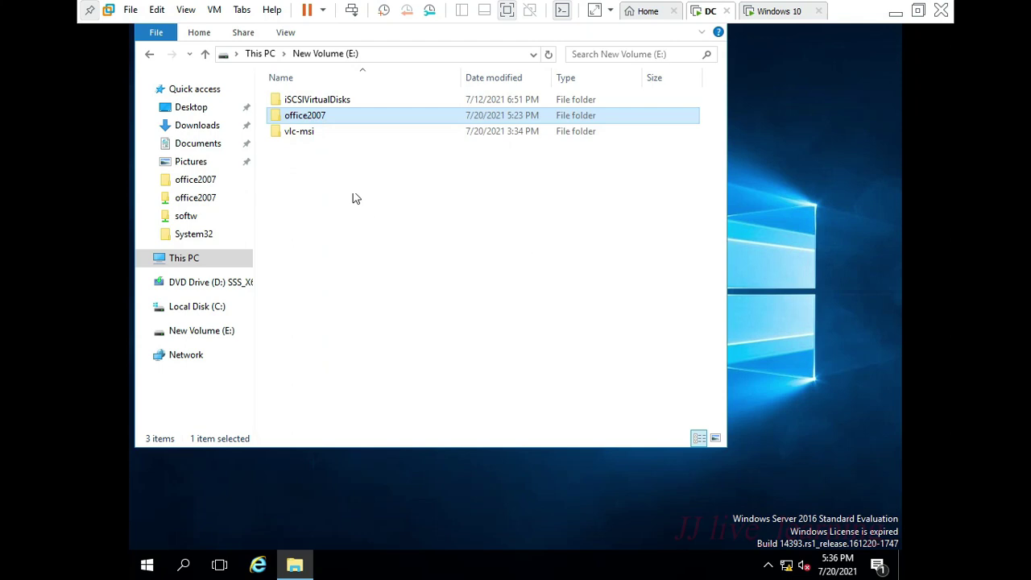
- Open office2007, check the setup file's type in its Properties, then select New Text Document
double_click(351, 121)
scroll(357, 145, "down", 1)
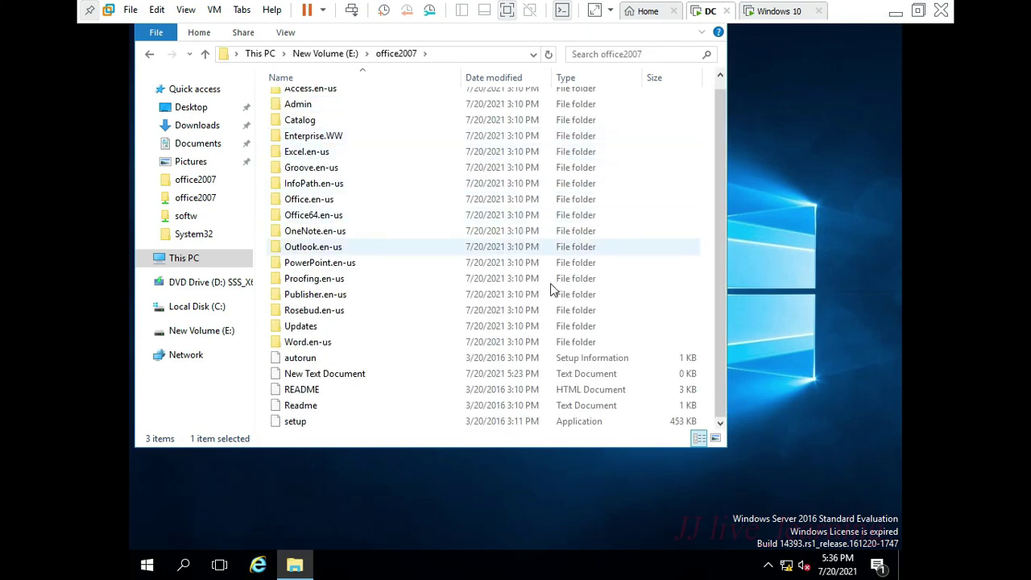
double_click(540, 426)
right_click(566, 427)
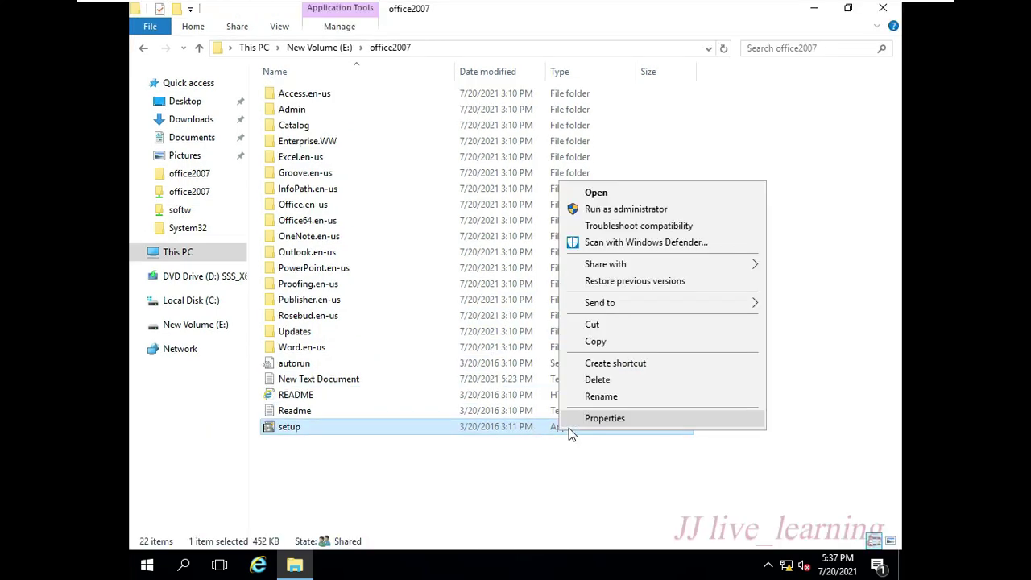
left_click(596, 426)
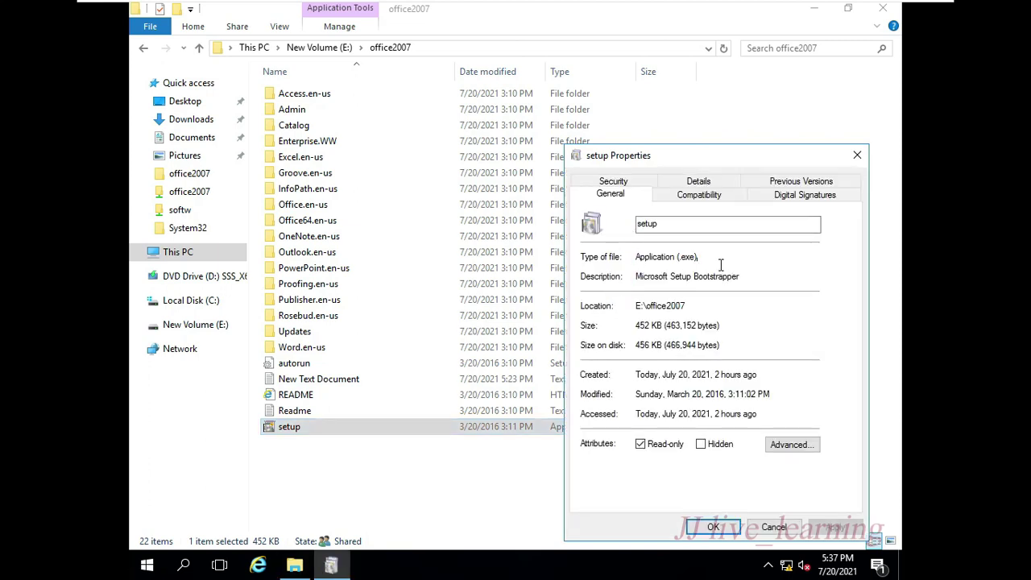
left_click_drag(722, 258, 610, 260)
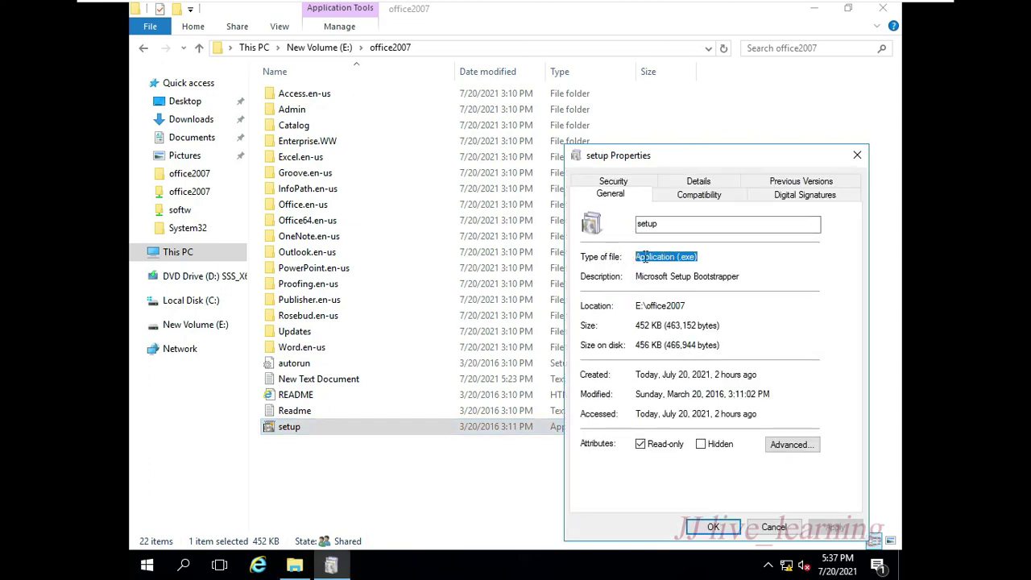
left_click(856, 158)
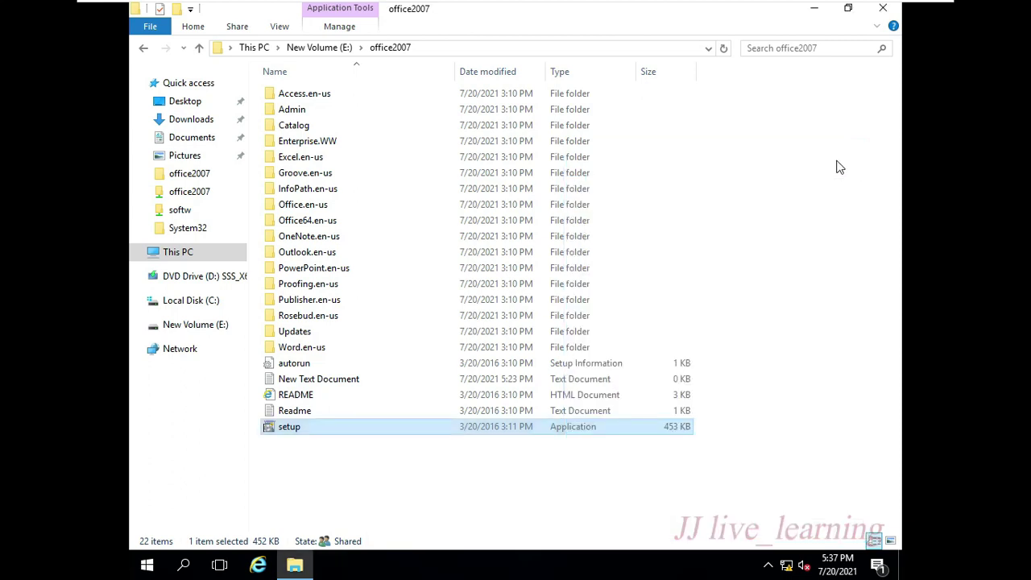
left_click(561, 382)
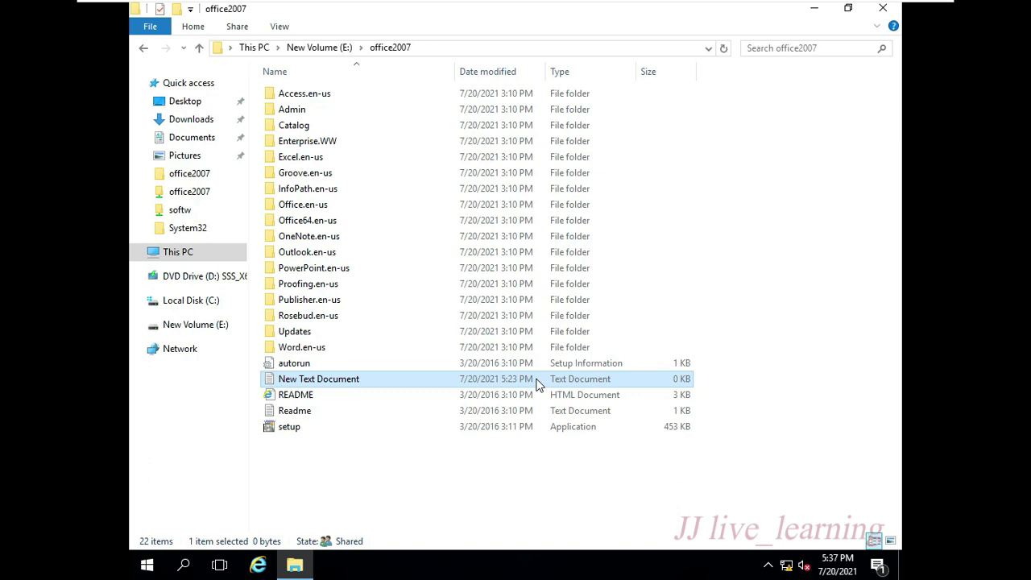
- In New Text Document, type the lines [Application], FriendlyName=office2007 and SetupCommand=
double_click(538, 384)
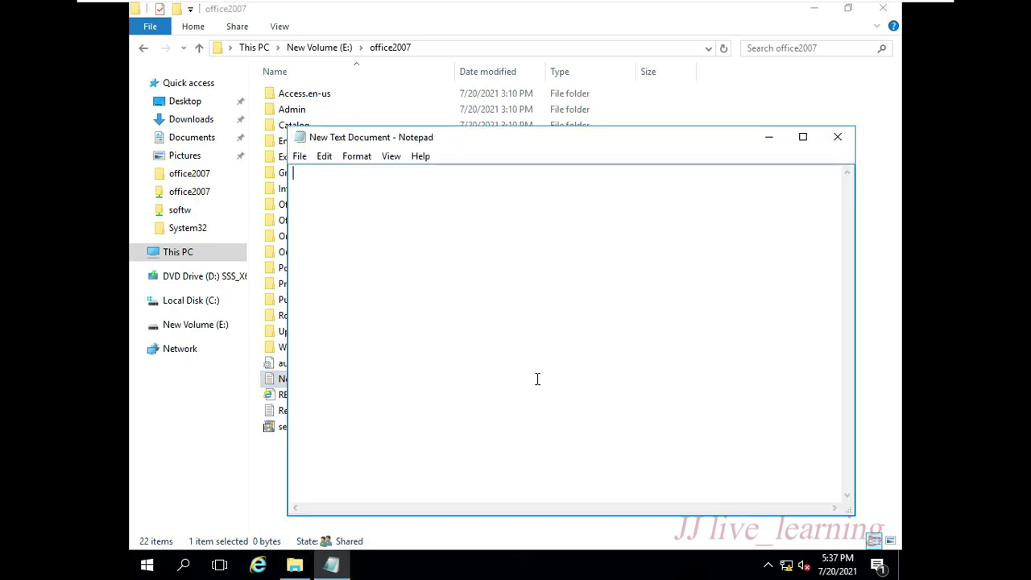
type("[Applicatio]")
key("BackSpace")
type("n")
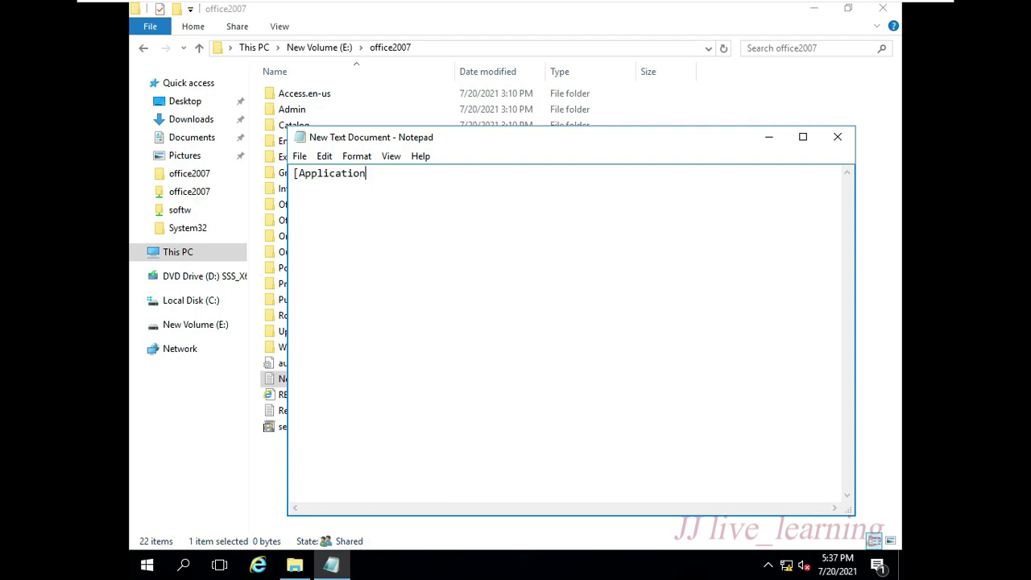
type("]")
key("Return")
type("FriendlyName=office")
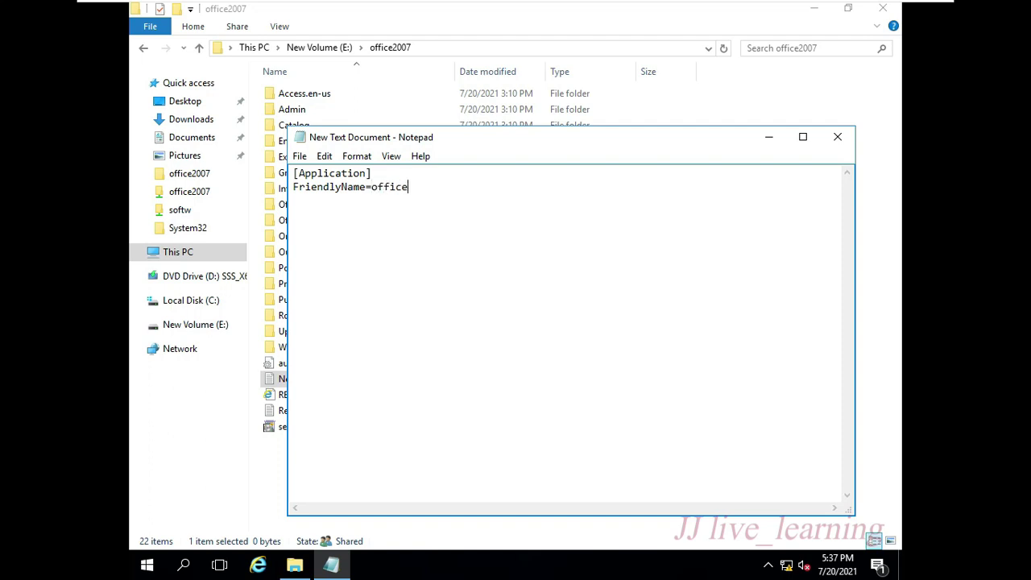
type("2007")
key("Return")
type("SetupCaom")
key("BackSpace")
key("BackSpace")
key("BackSpace")
type("ommand=")
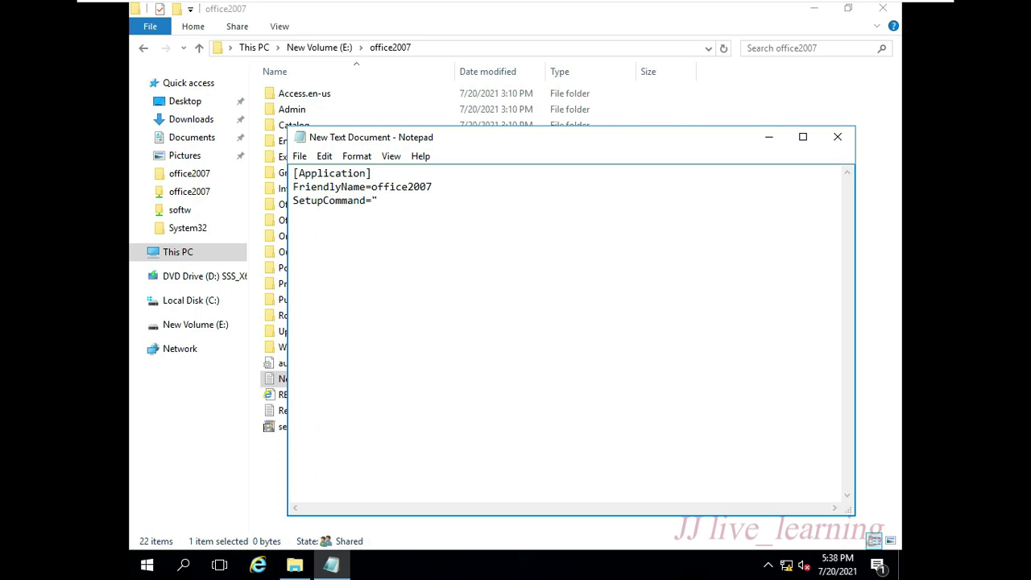
key("super+r")
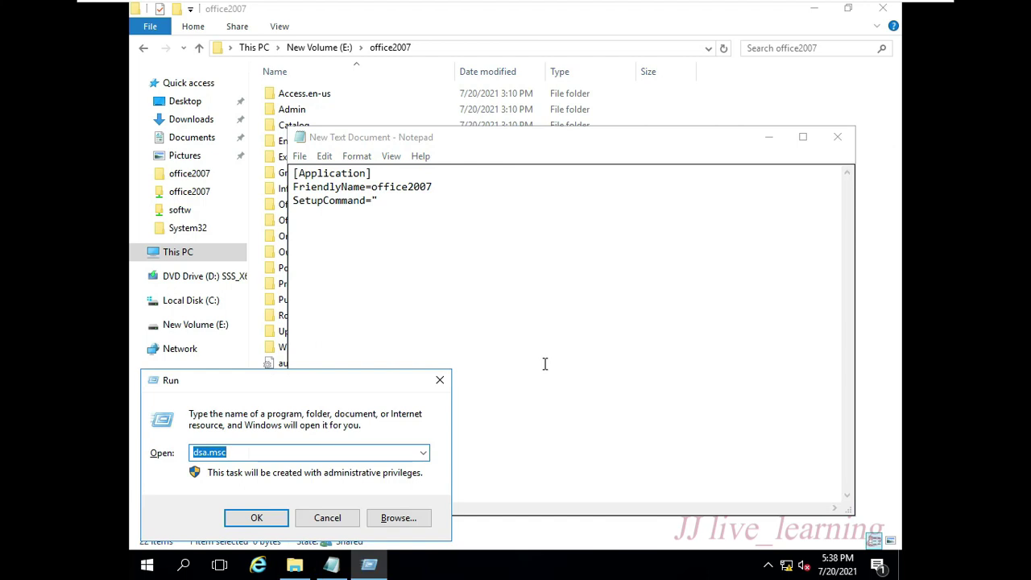
- Complete SetupCommand with the quoted path \\DC\office2007\setup.exe taken from the Run box
type("\\\\DC")
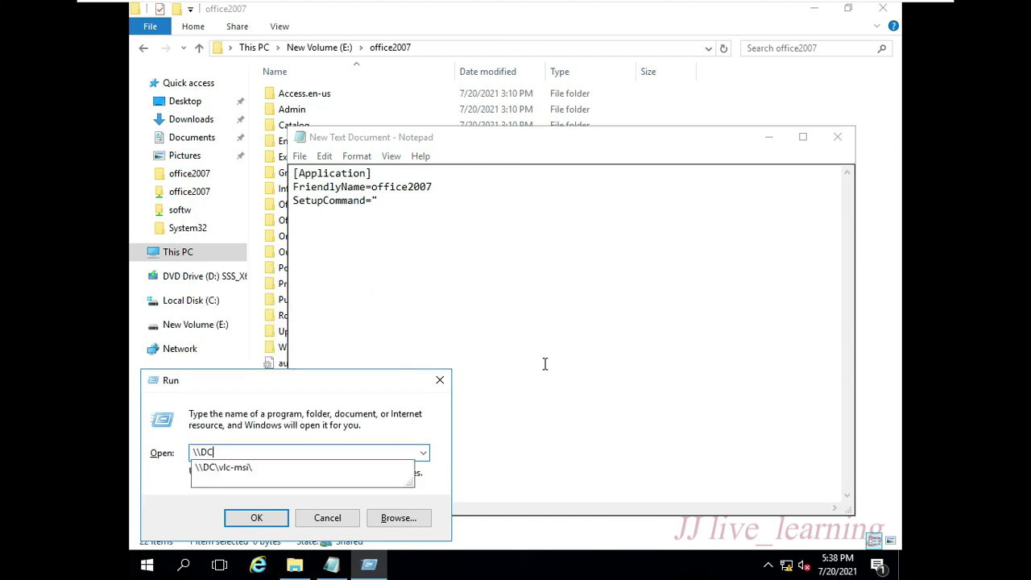
type("\\")
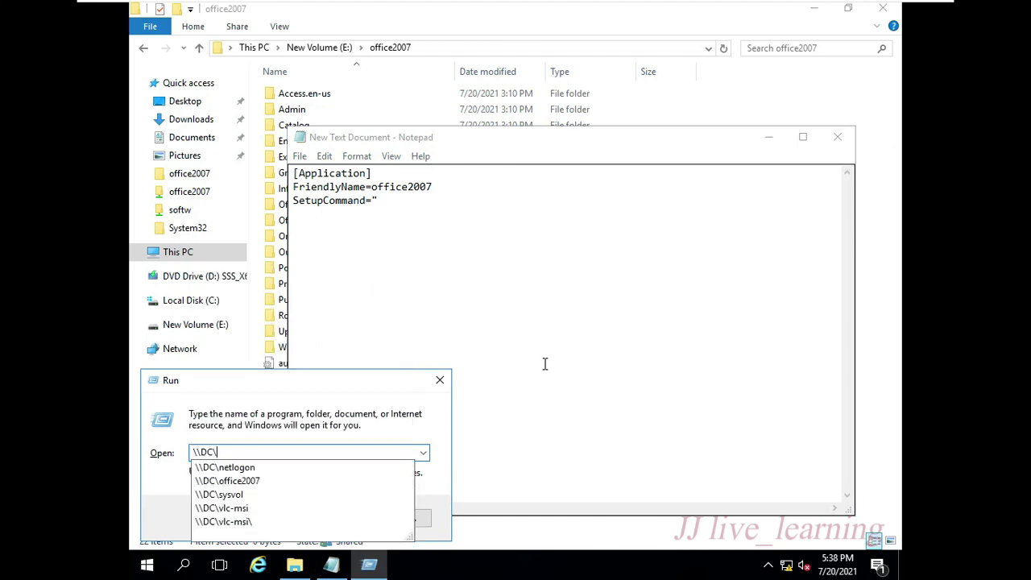
key("Down")
key("Down")
type("\\")
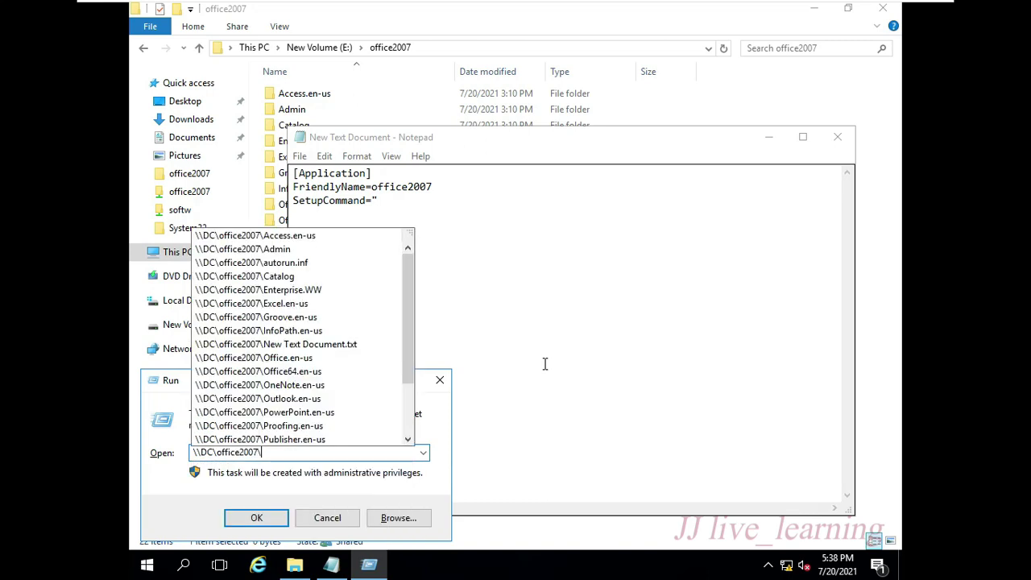
type("s")
key("Down")
key("Return")
key("ctrl+c")
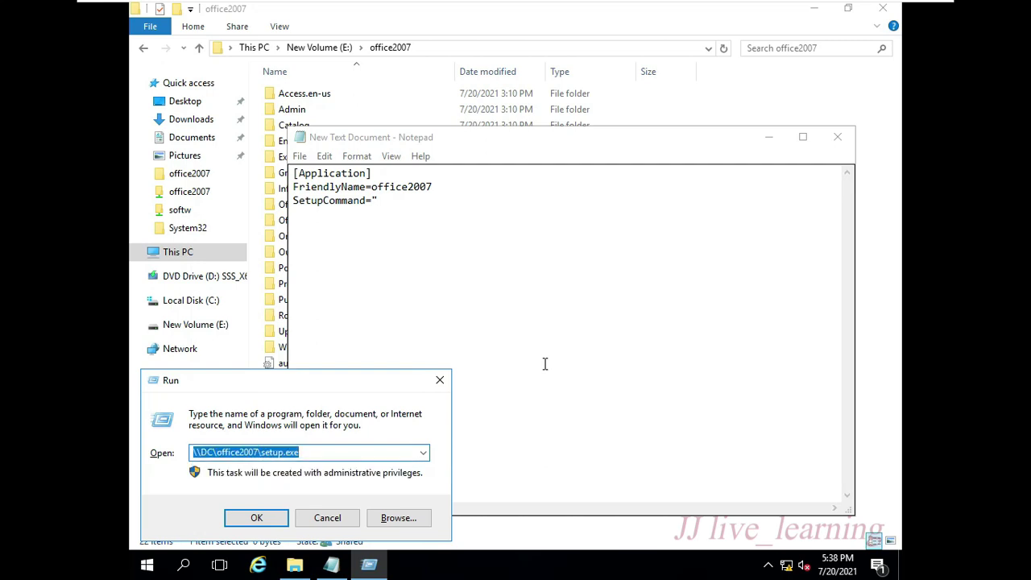
left_click(497, 200)
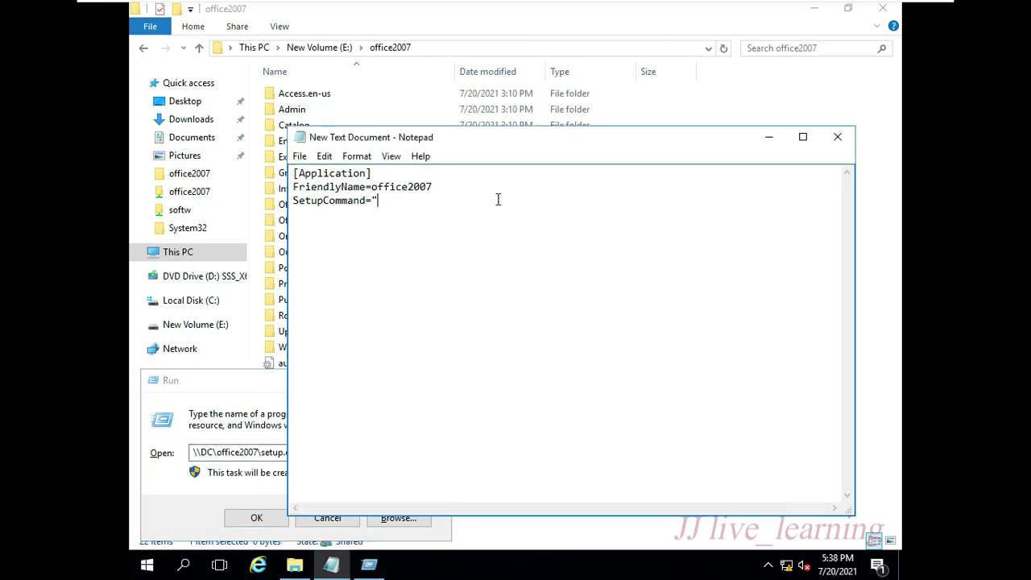
key("ctrl+v")
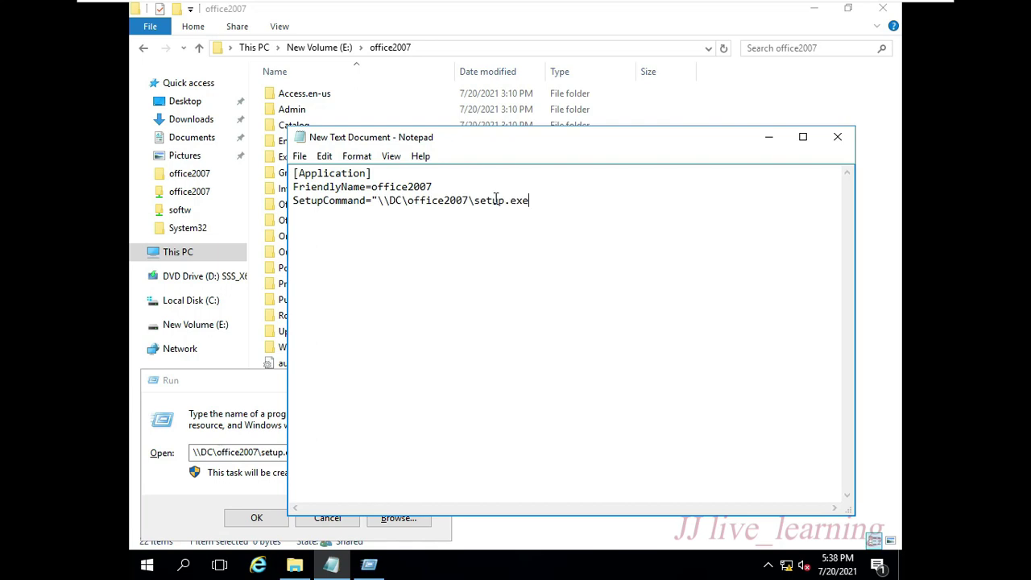
type("\"")
- Add the lines DisplayVersion=7 and Publisher=microsoft
key("Return")
type("DisplayVersion")
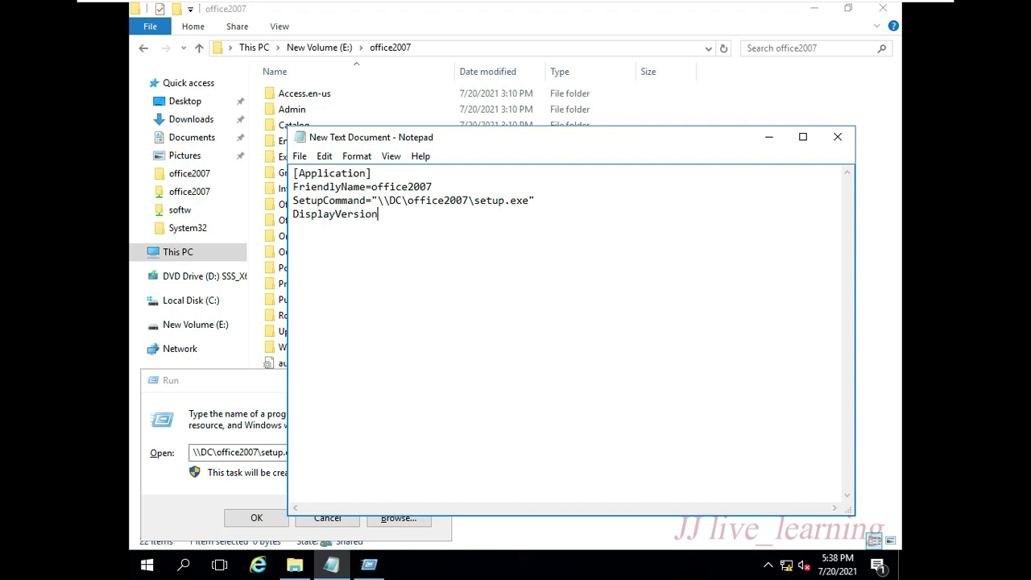
type("=7")
key("Return")
type("Publisherm")
key("BackSpace")
type("=micro")
type("soft ")
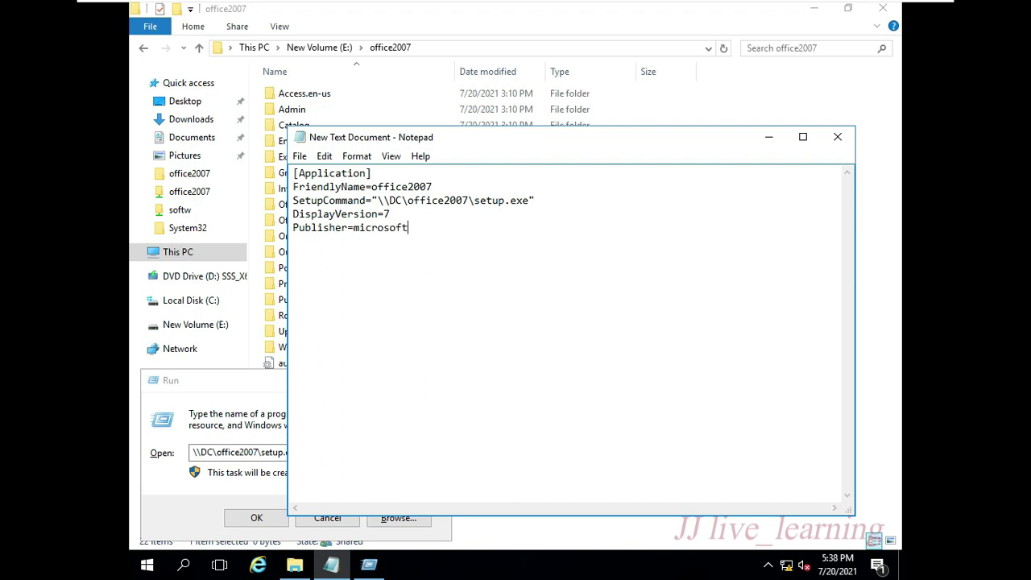
type("[EXT")
- Start Save As for the Notepad script and browse to the \\DC\office2007 network share
left_click(299, 157)
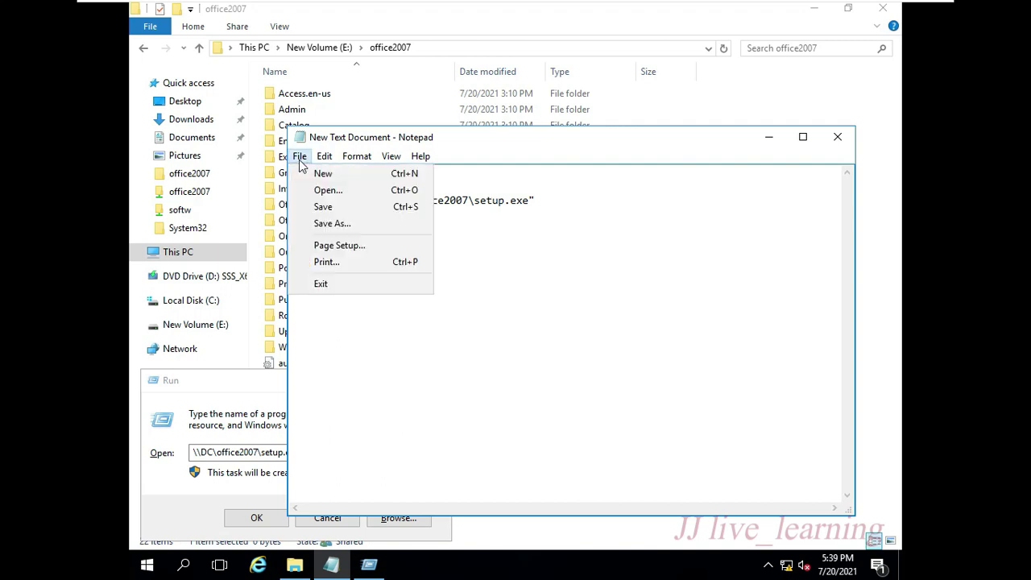
left_click(329, 224)
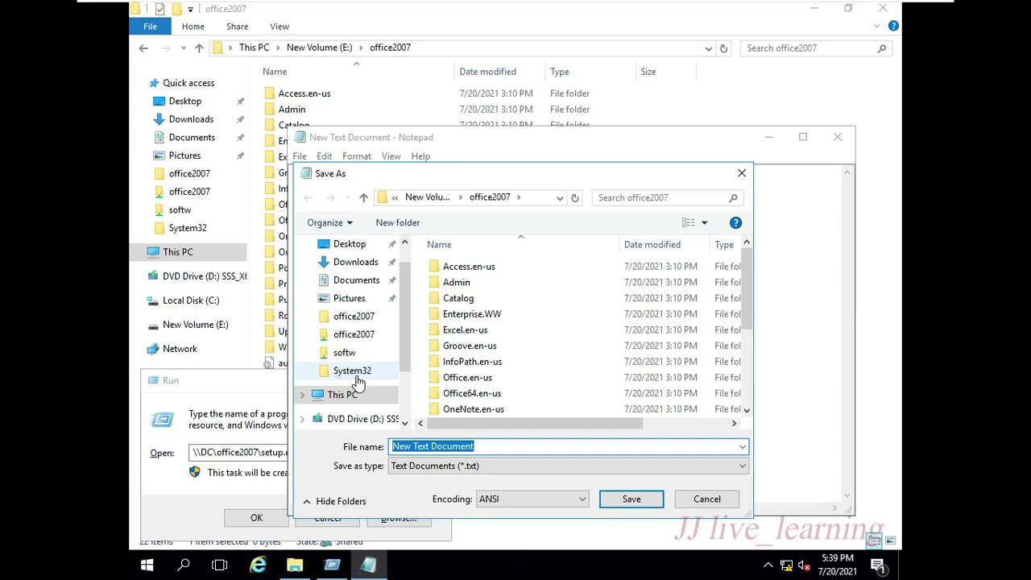
scroll(362, 378, "down", 2)
scroll(360, 427, "down", 1)
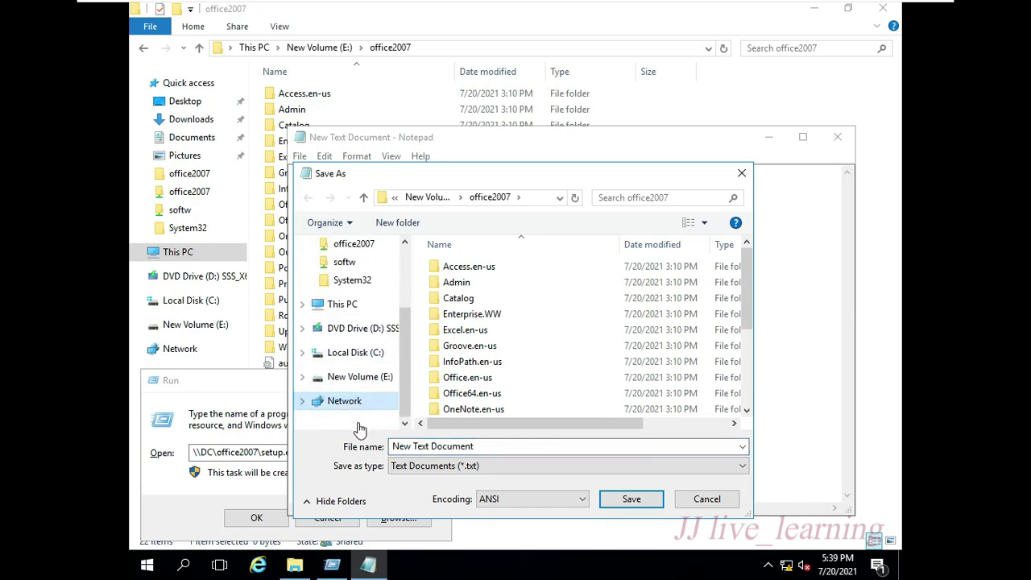
left_click(383, 398)
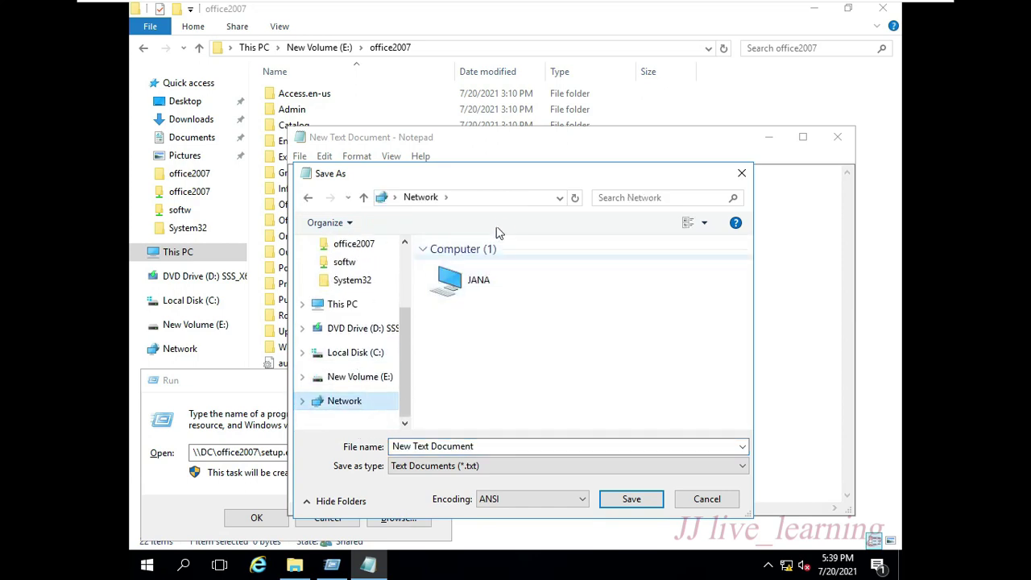
left_click(502, 200)
type("\\\\")
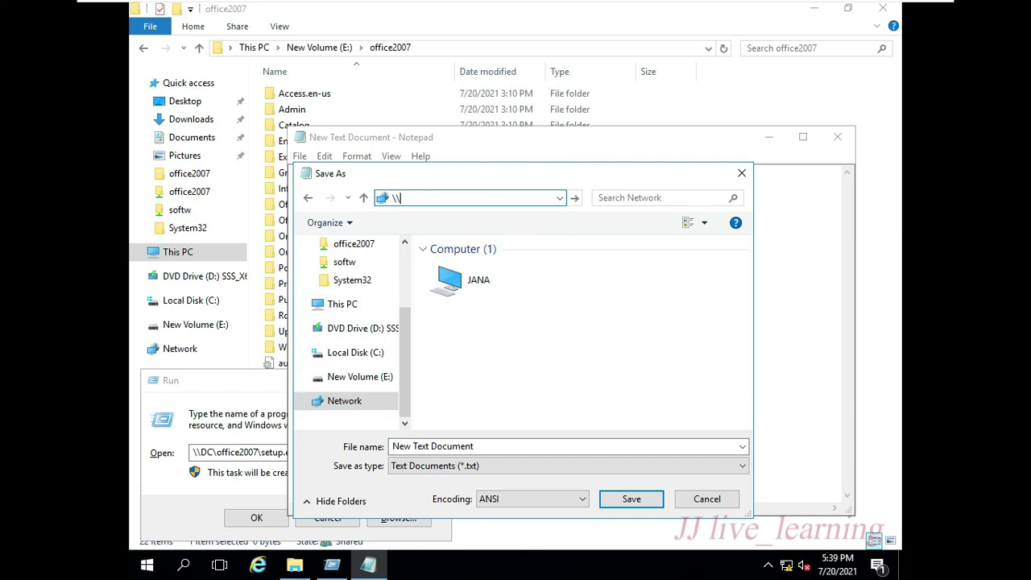
type("DC\\")
key("Down")
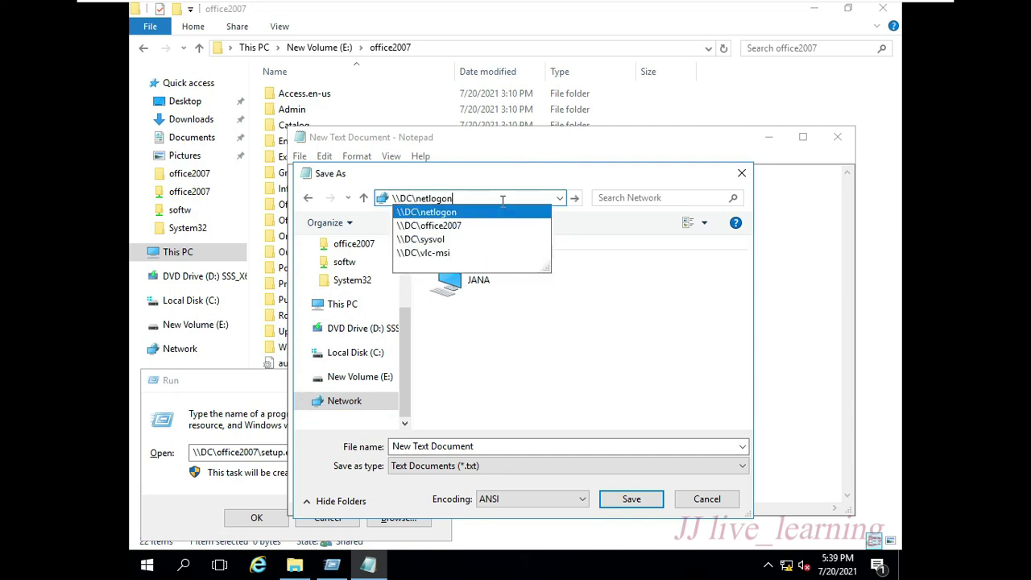
key("Down")
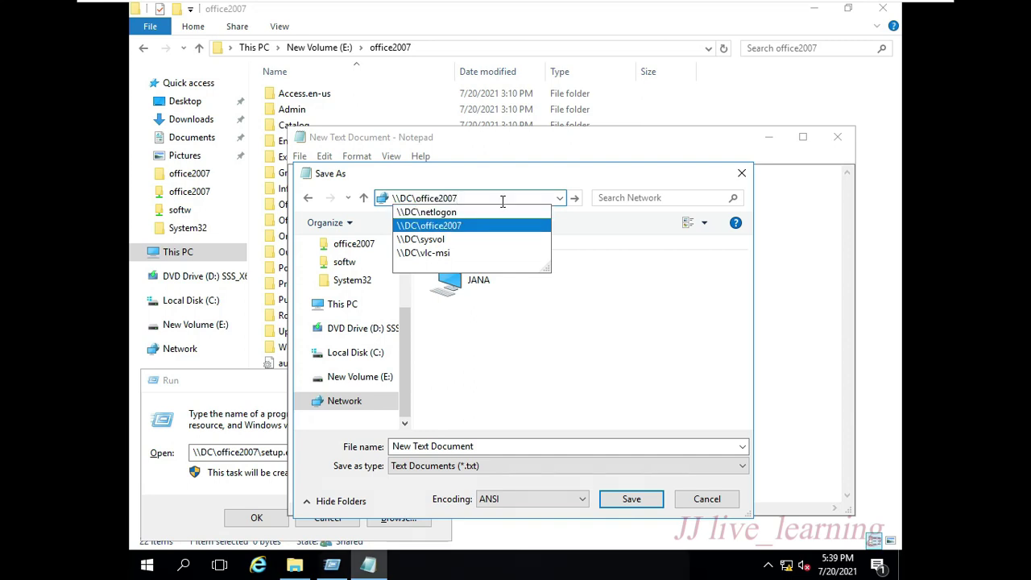
type("\\")
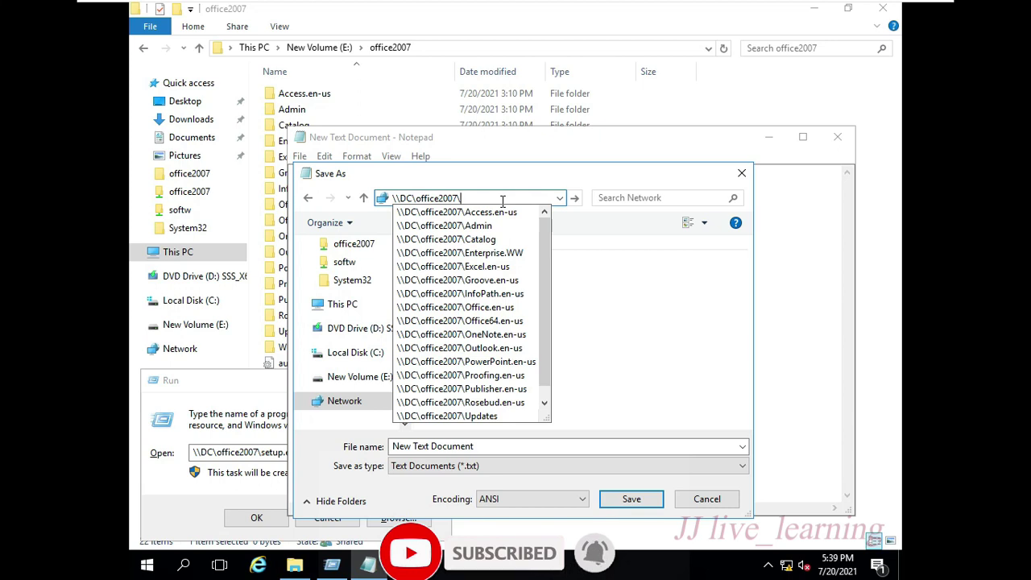
key("Return")
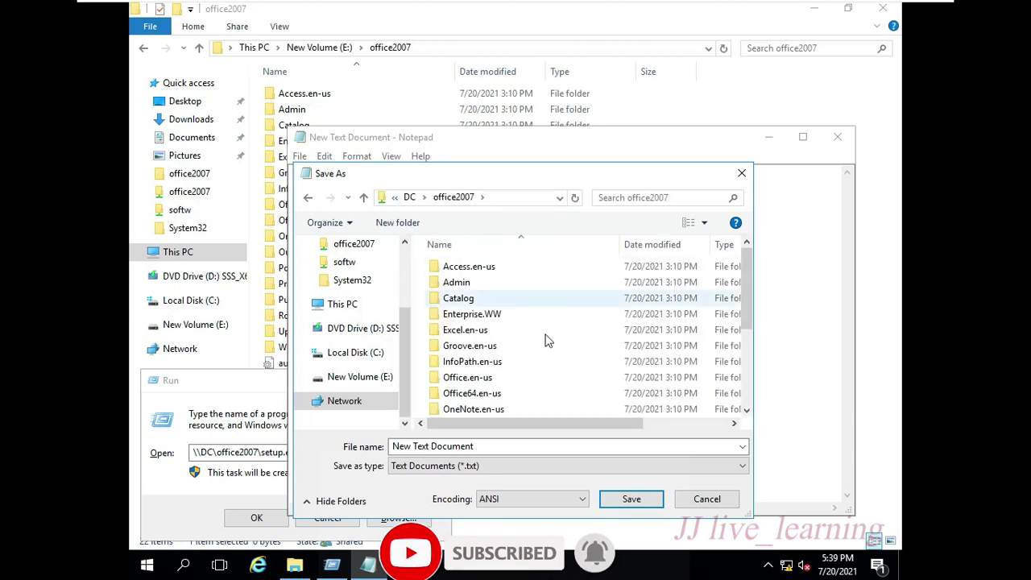
- Save the script as msoffice.zap with Save as type set to All Files
scroll(548, 341, "down", 3)
left_click(482, 446)
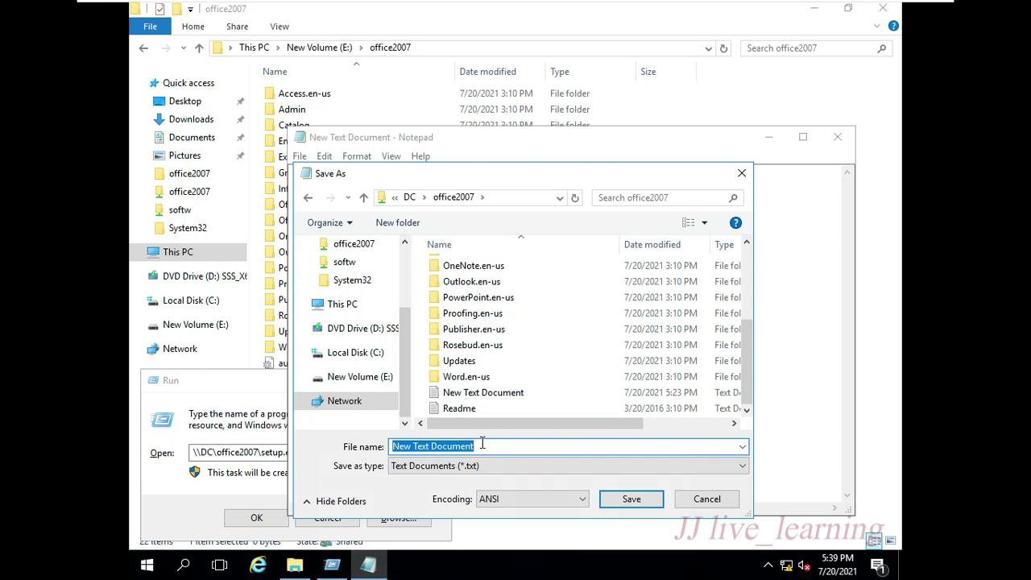
type("msoffice")
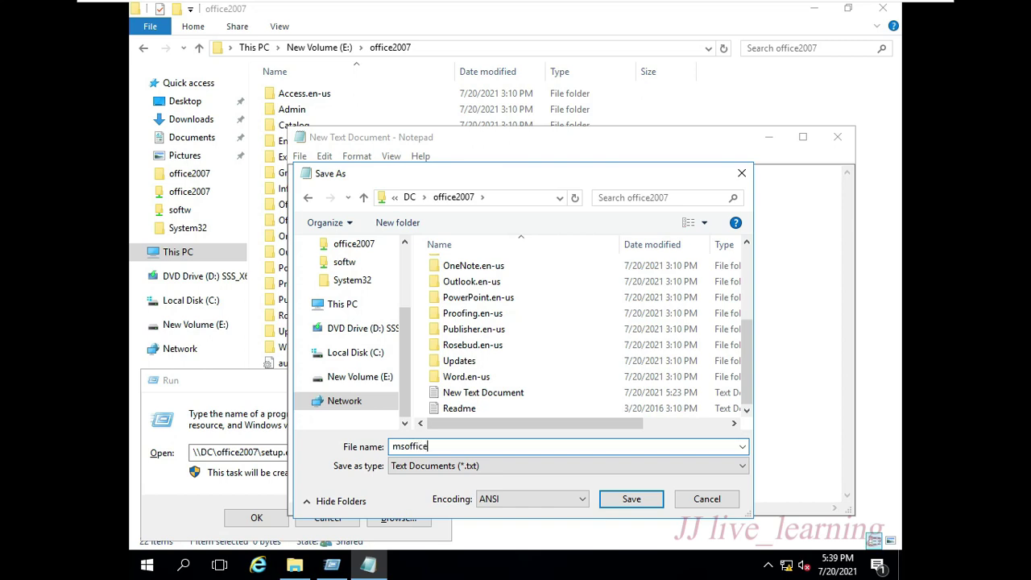
type(".zap")
left_click(471, 477)
left_click(464, 489)
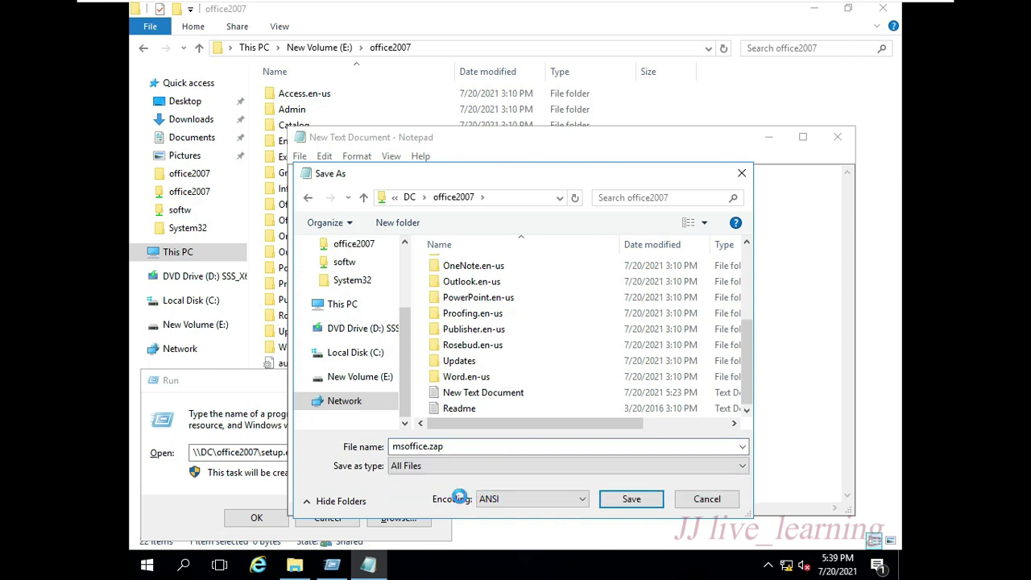
left_click(629, 499)
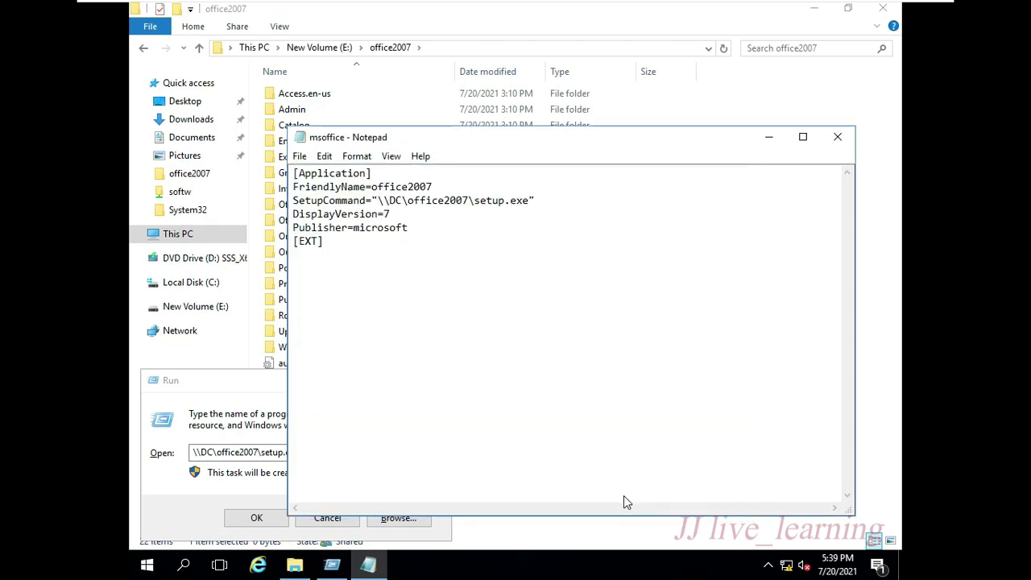
- Close Notepad and the leftover Run prompt, then check the msoffice ZAP file in office2007
left_click(838, 143)
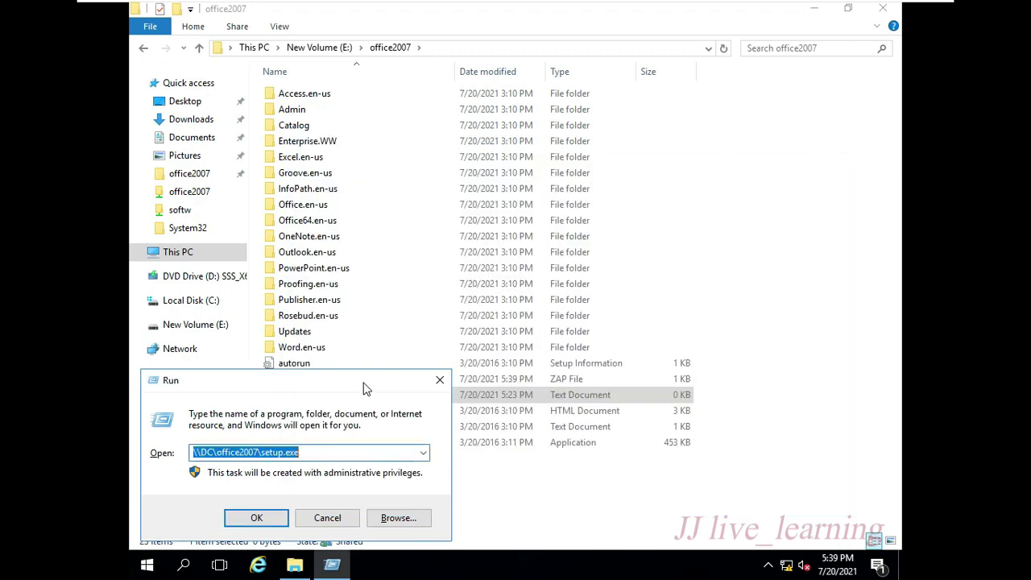
left_click(436, 379)
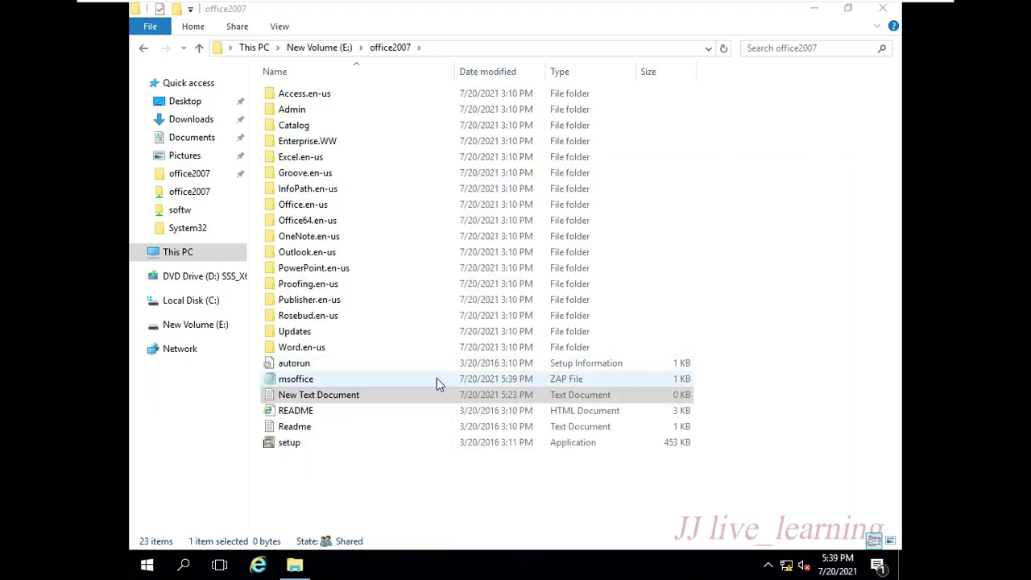
left_click(314, 379)
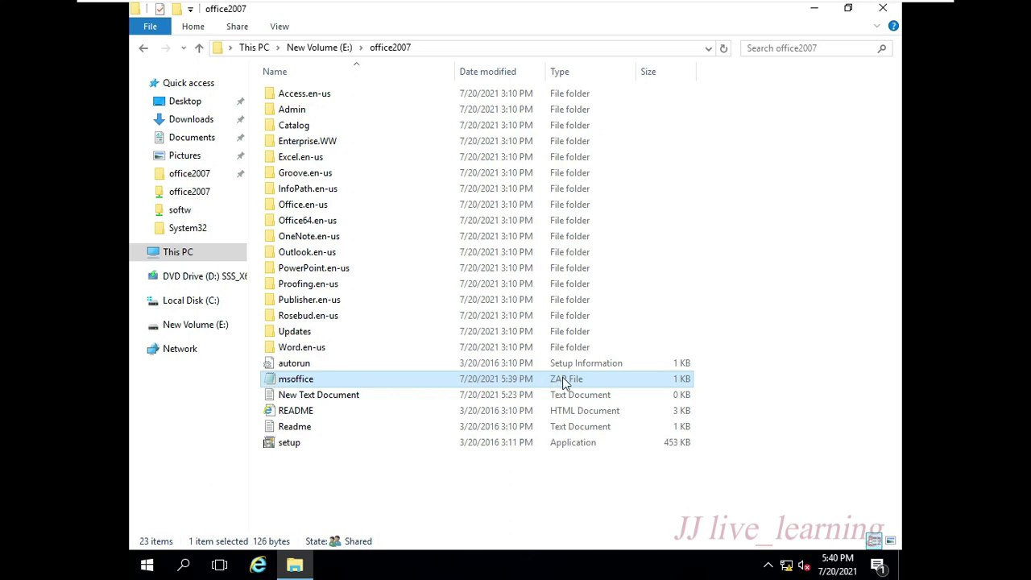
- Show the desktop and launch Server Manager from Run with servermanager
key("super+d")
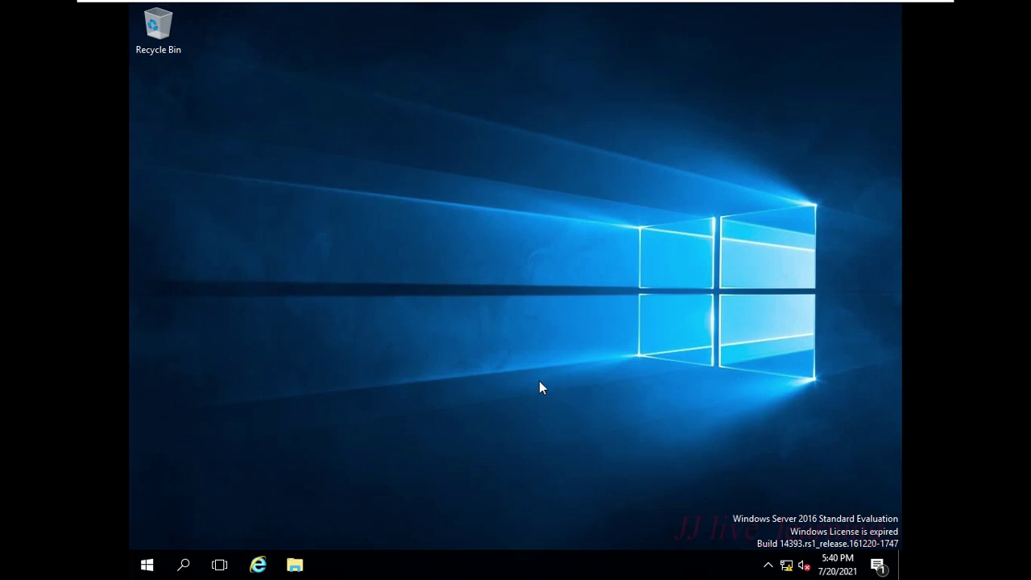
key("super+r")
type("ser")
key("Down")
key("Return")
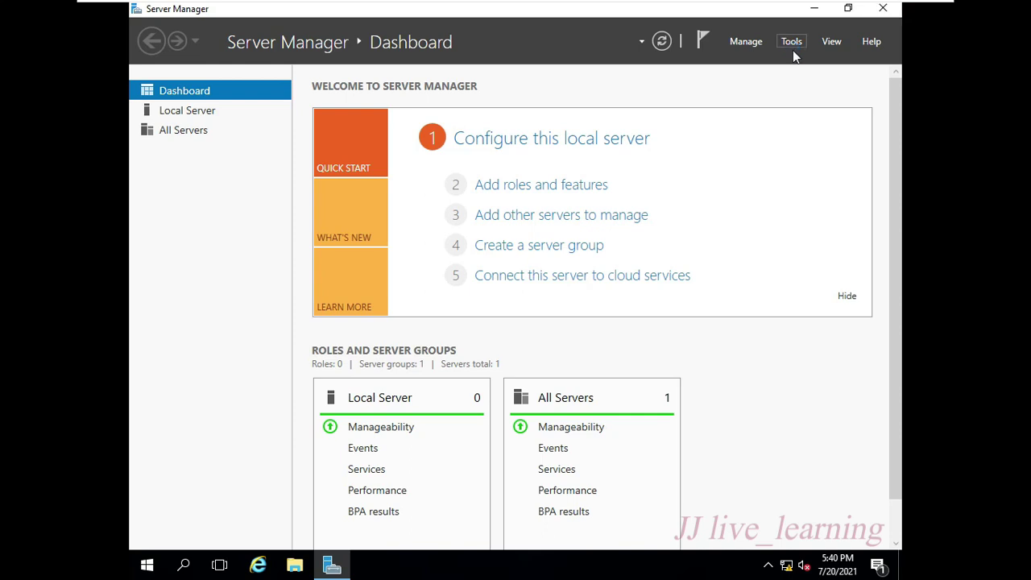
- Launch Group Policy Management and create a GPO named sd2 linked to the sale OU
left_click(793, 53)
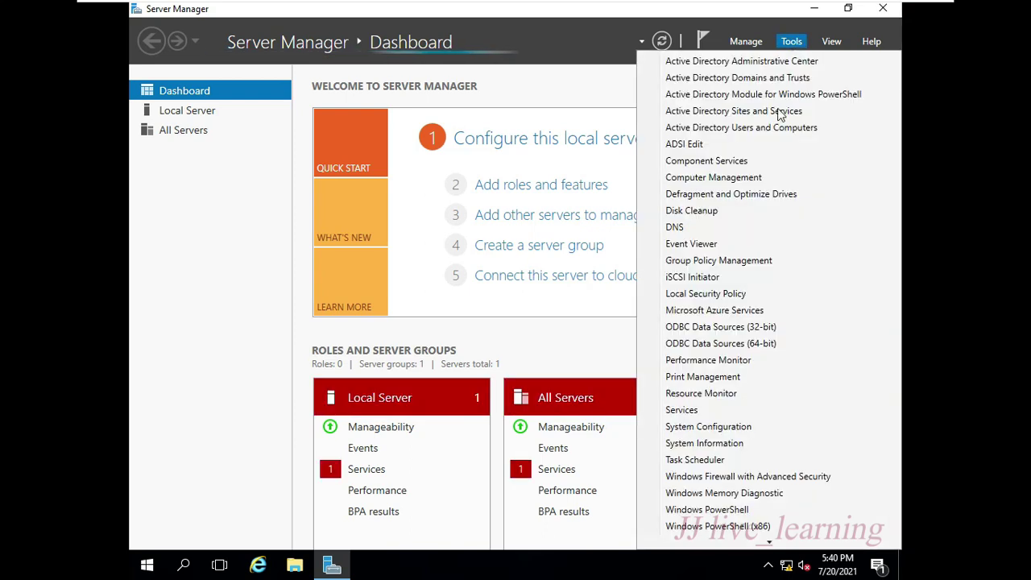
left_click(755, 265)
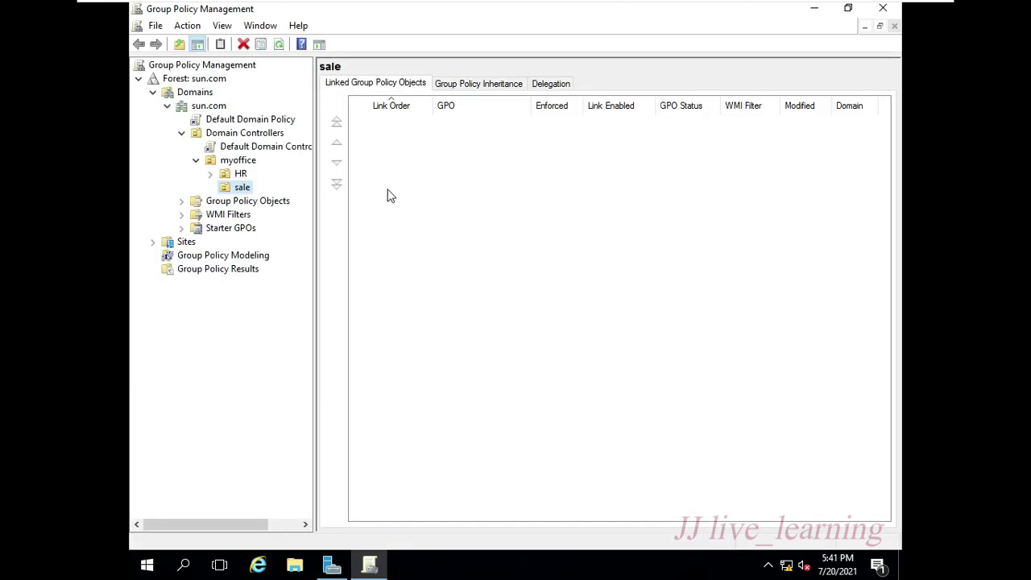
right_click(245, 188)
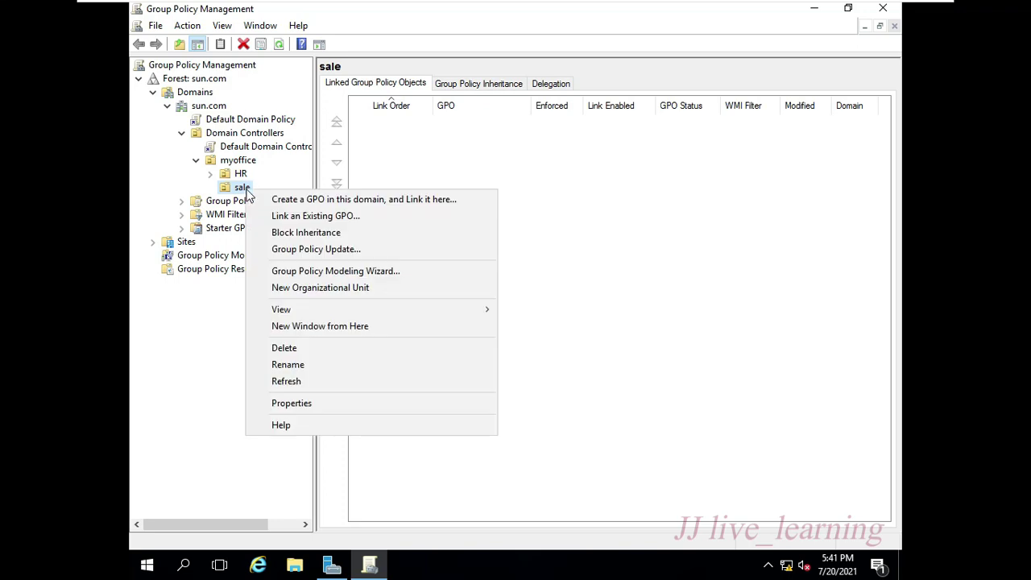
left_click(272, 201)
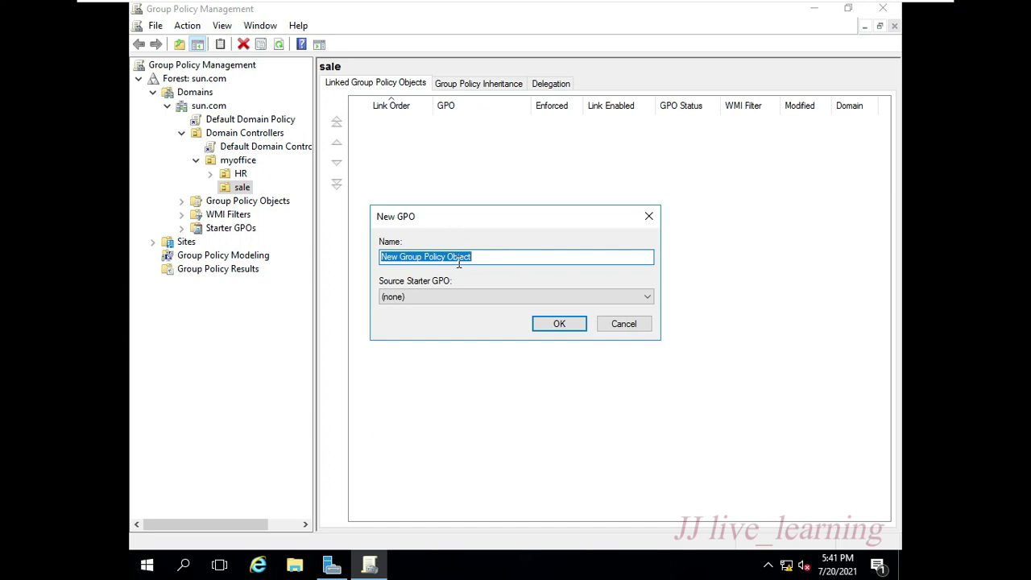
type("sd2")
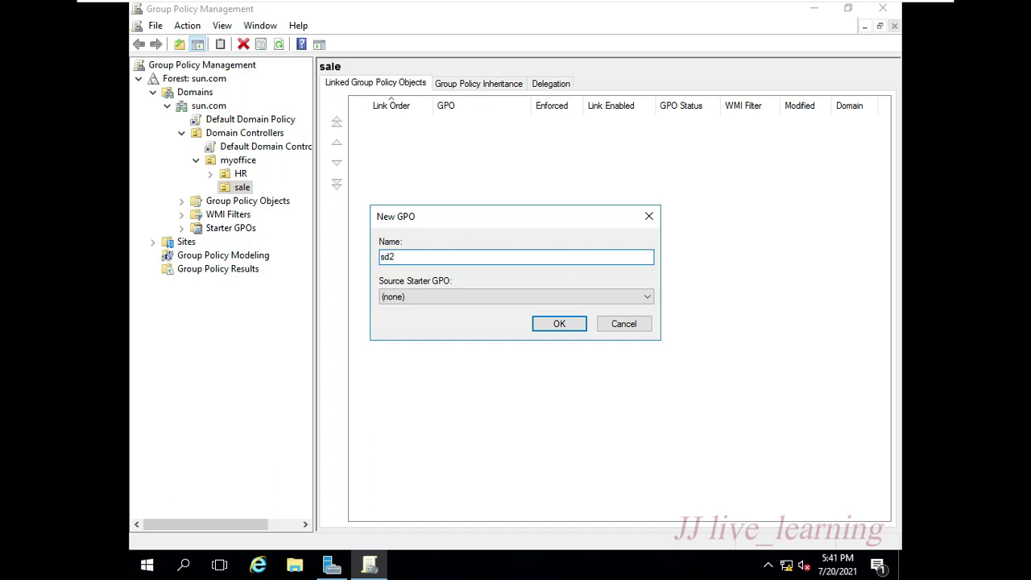
key("Return")
left_click(256, 201)
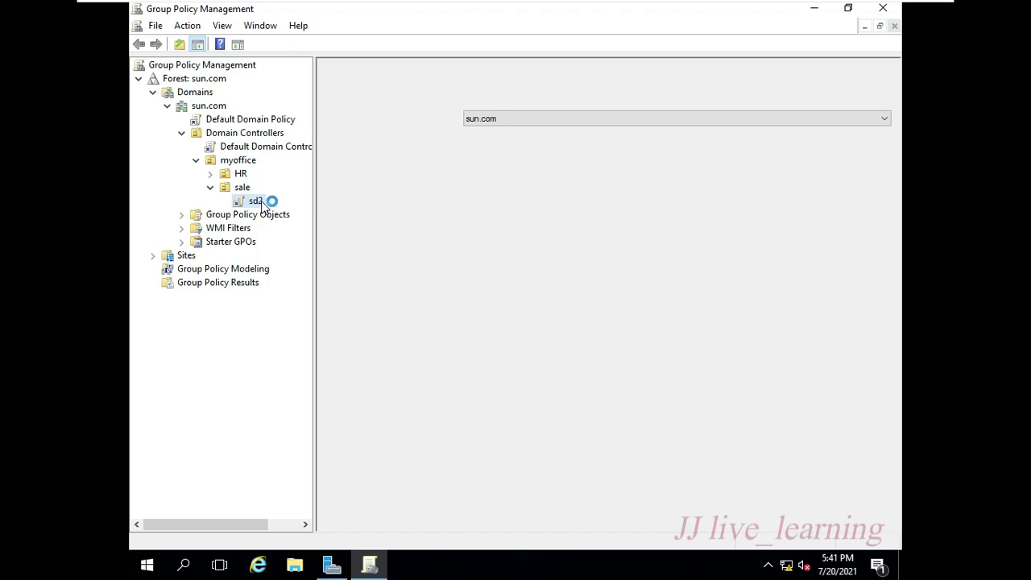
right_click(246, 202)
- Edit sd2 and add a new package under User Configuration's Software installation
left_click(280, 210)
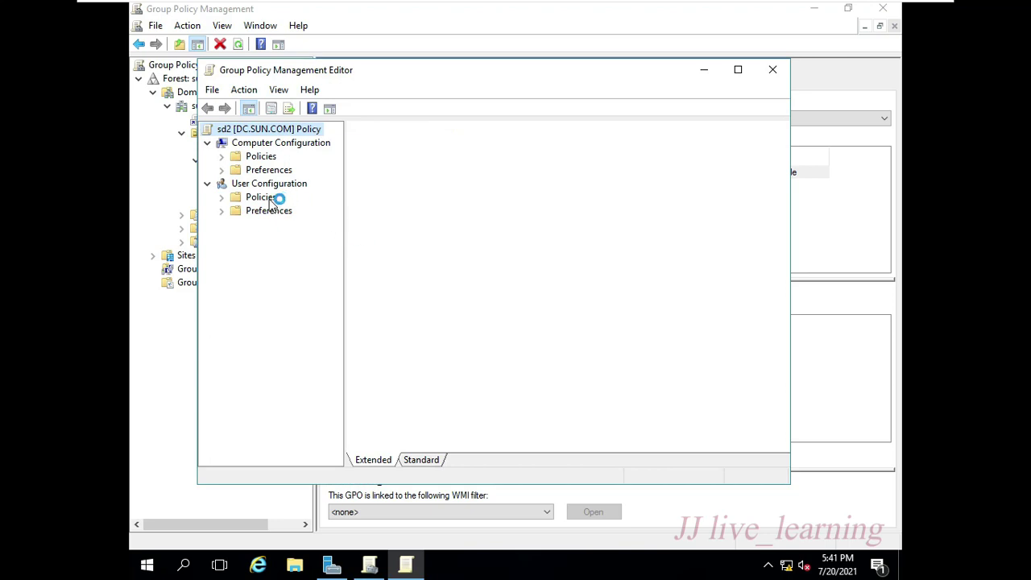
left_click(225, 199)
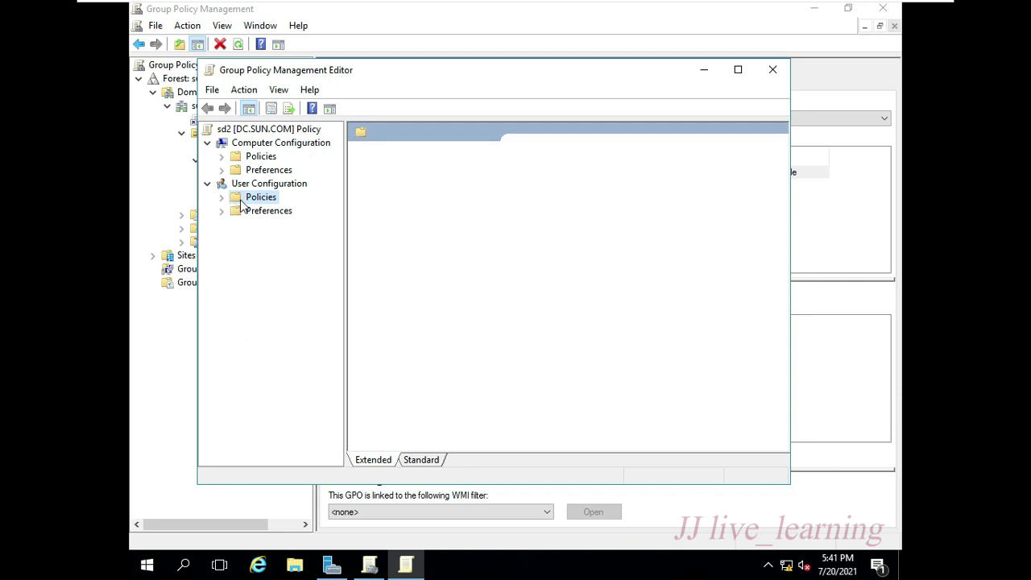
double_click(236, 200)
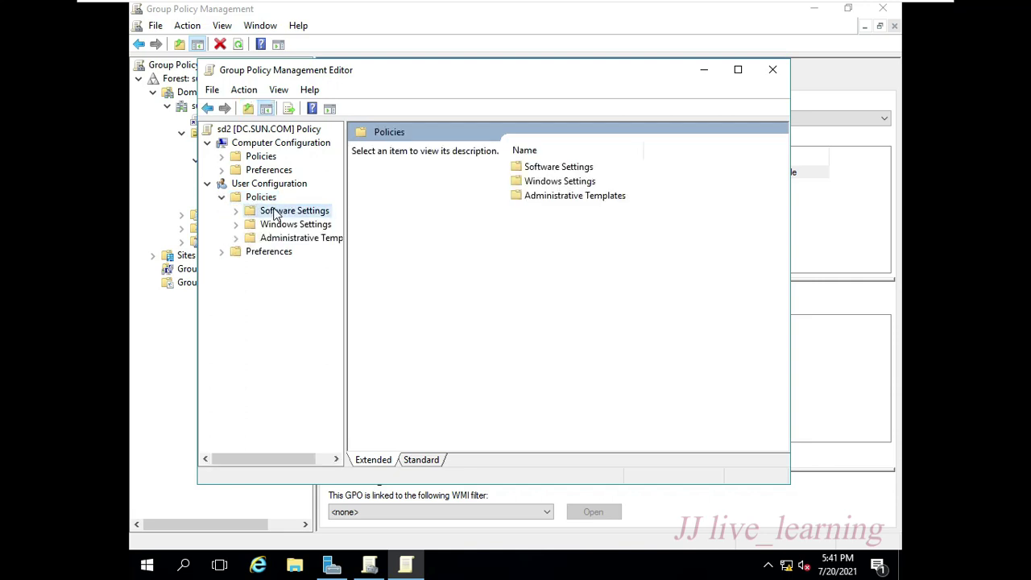
double_click(275, 212)
left_click(291, 226)
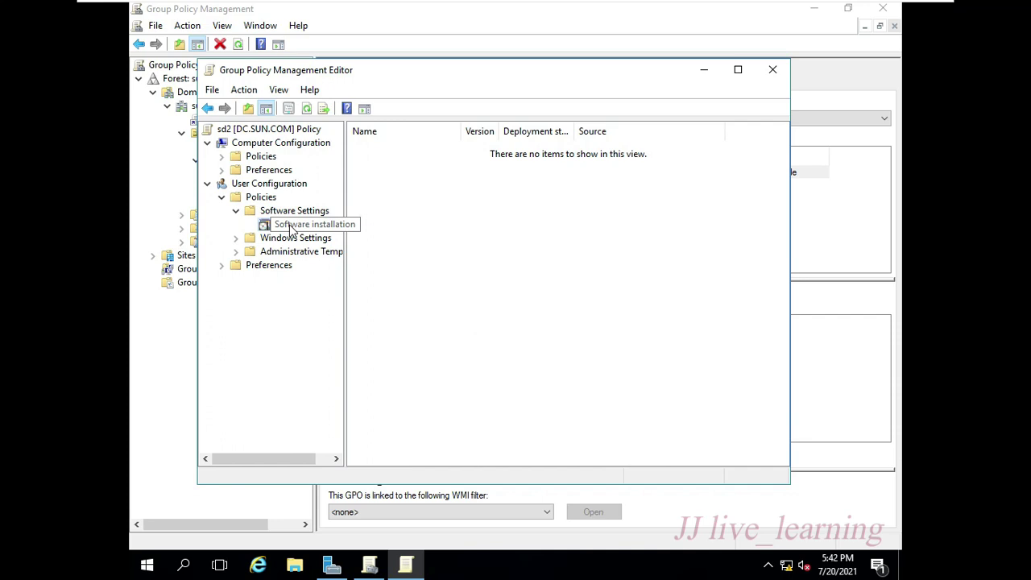
right_click(291, 228)
mouse_move(396, 236)
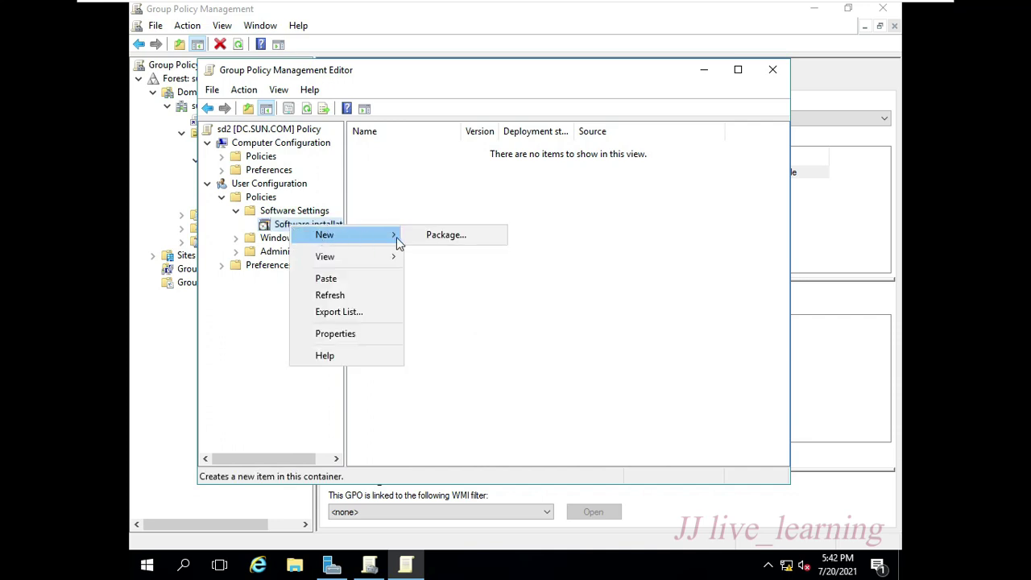
left_click(445, 234)
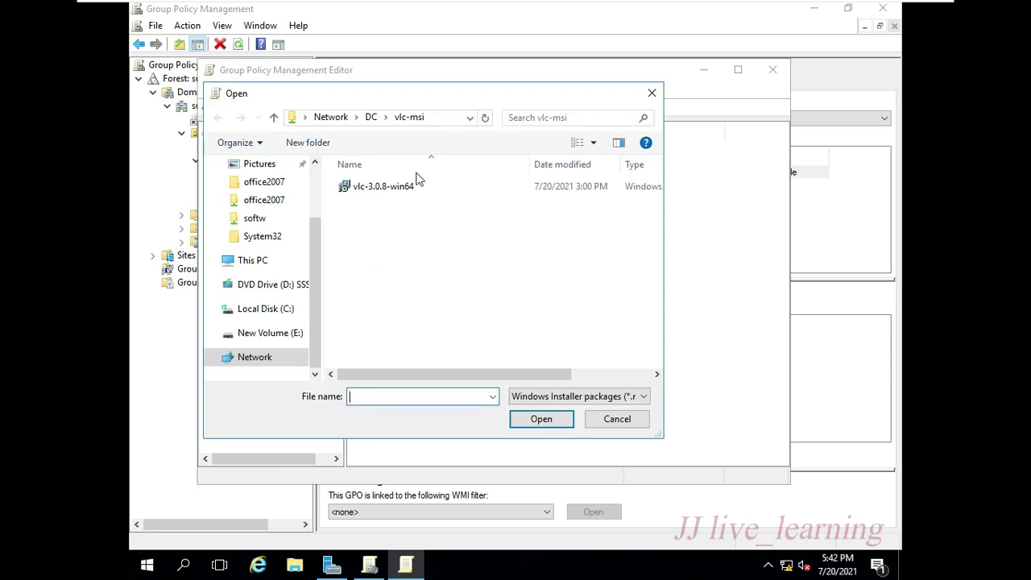
- Browse the package dialog to the \\DC\office2007 network share
left_click(438, 118)
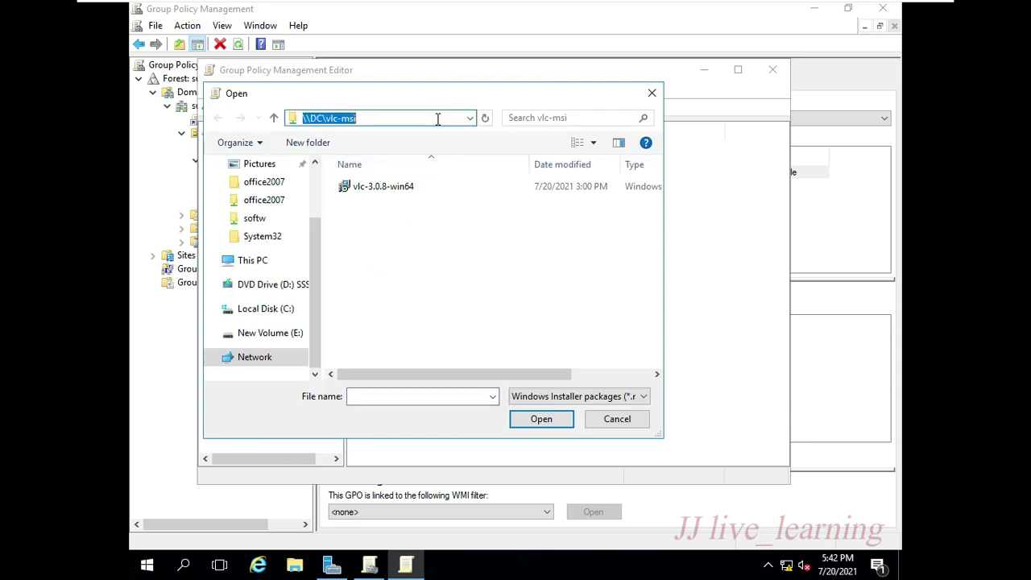
key("End")
key("BackSpace")
key("BackSpace")
key("BackSpace")
key("BackSpace")
key("BackSpace")
key("BackSpace")
key("BackSpace")
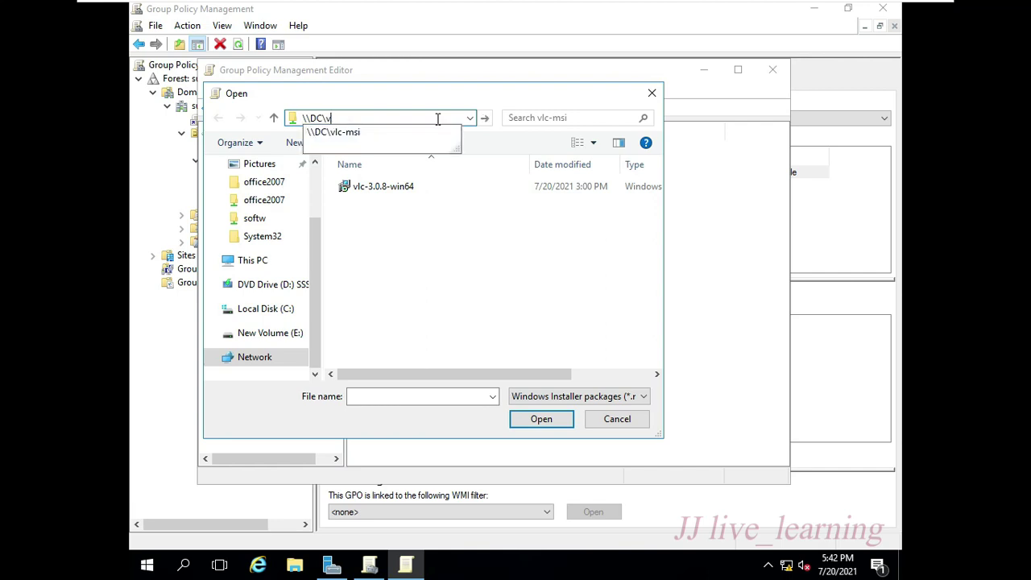
key("Down")
key("Down")
key("Down")
key("Down")
key("Return")
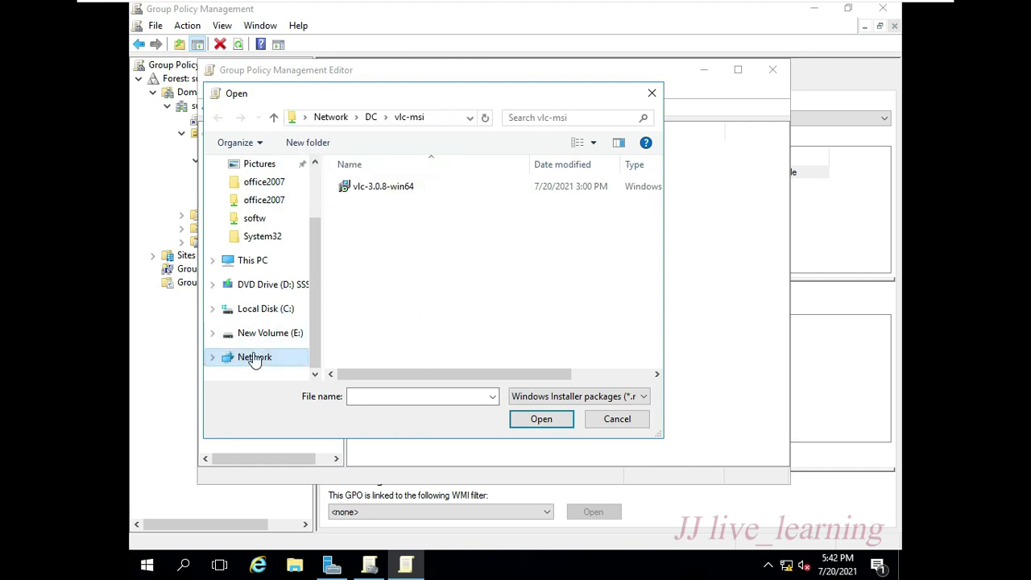
left_click(251, 357)
left_click(432, 117)
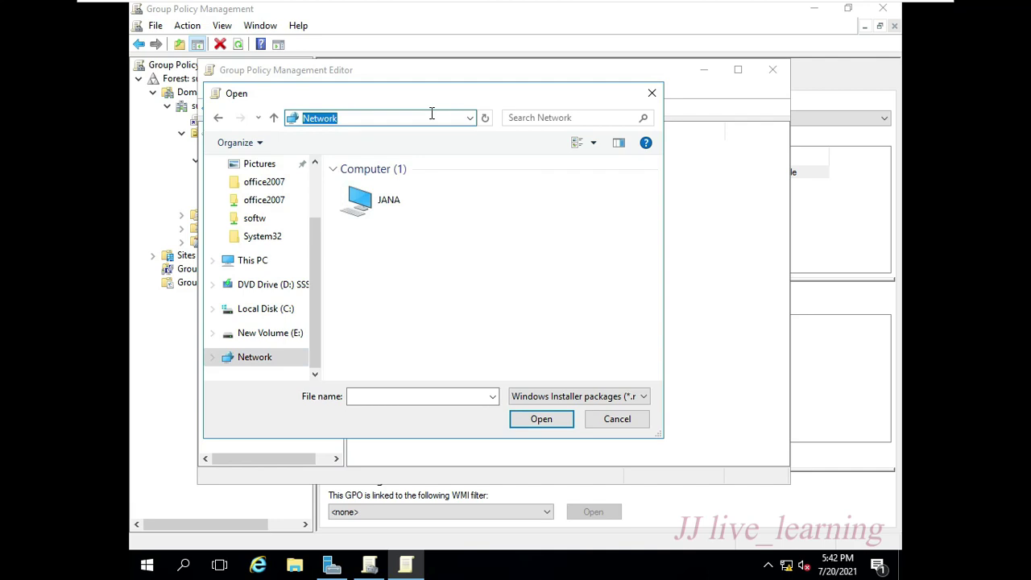
type("\\")
key("Down")
key("Down")
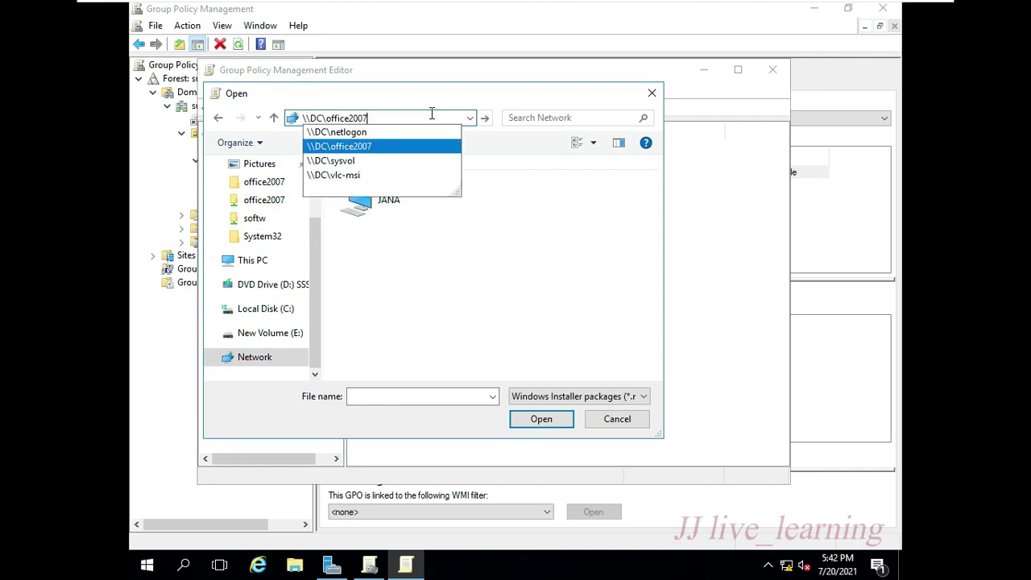
type("\\")
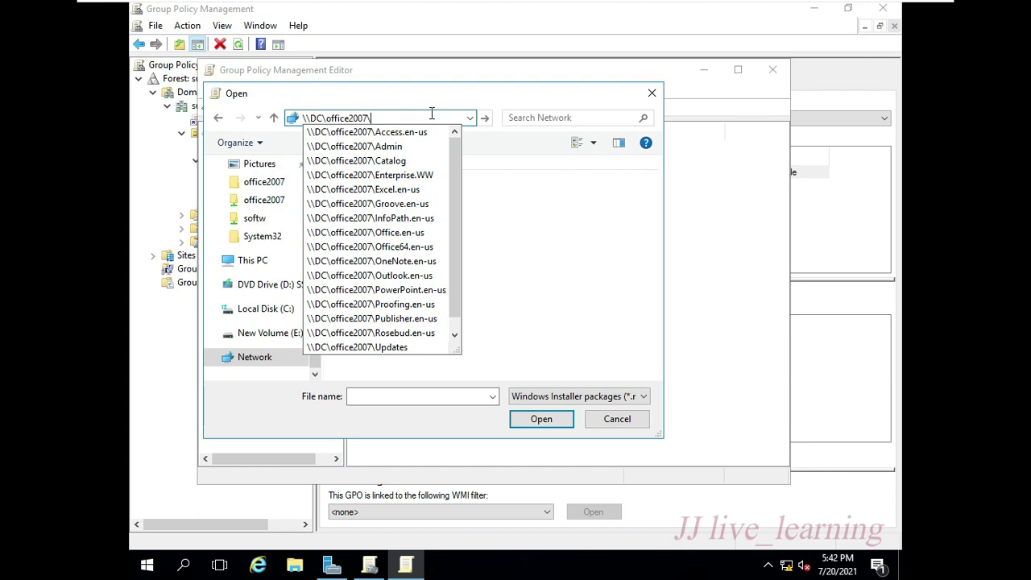
key("Return")
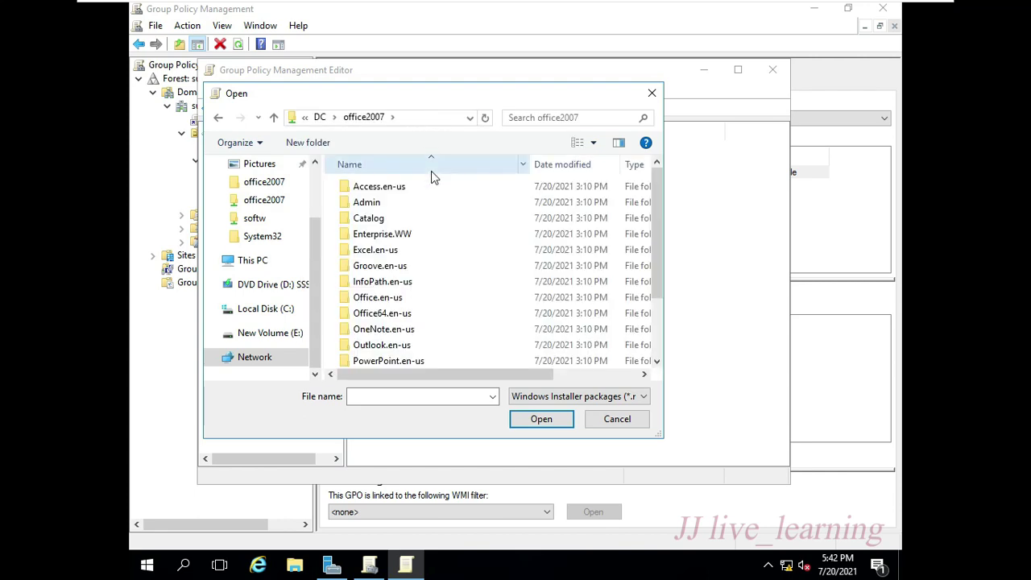
- Filter to ZAW down-level .zap packages and open msoffice
scroll(439, 226, "down", 2)
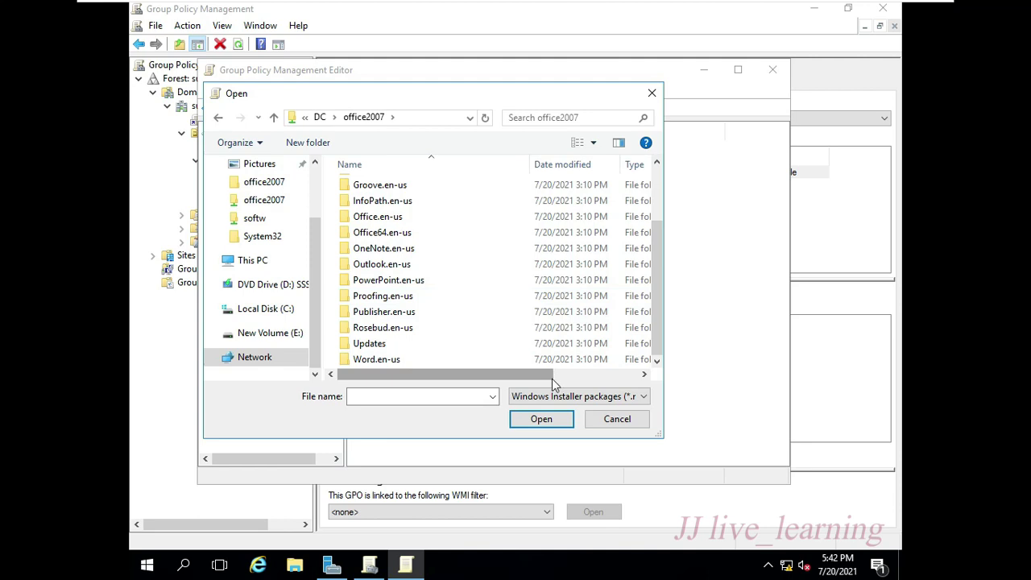
left_click(553, 399)
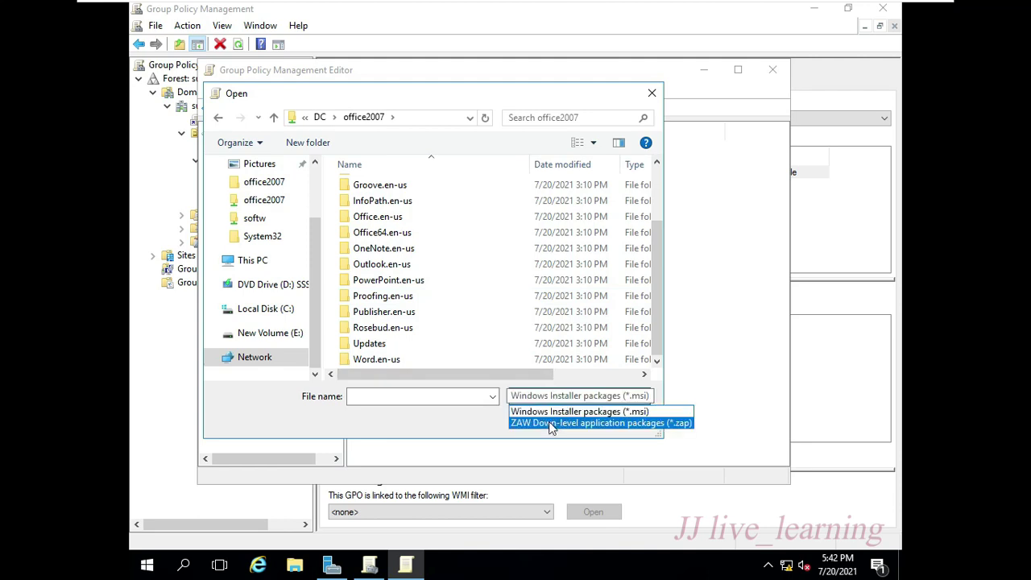
left_click(552, 424)
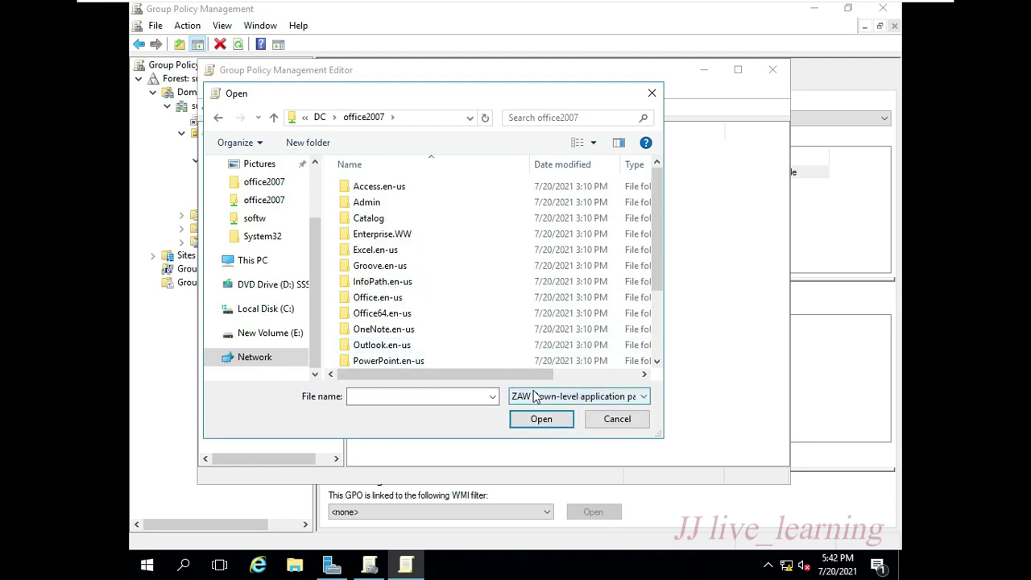
left_click(536, 396)
left_click(542, 423)
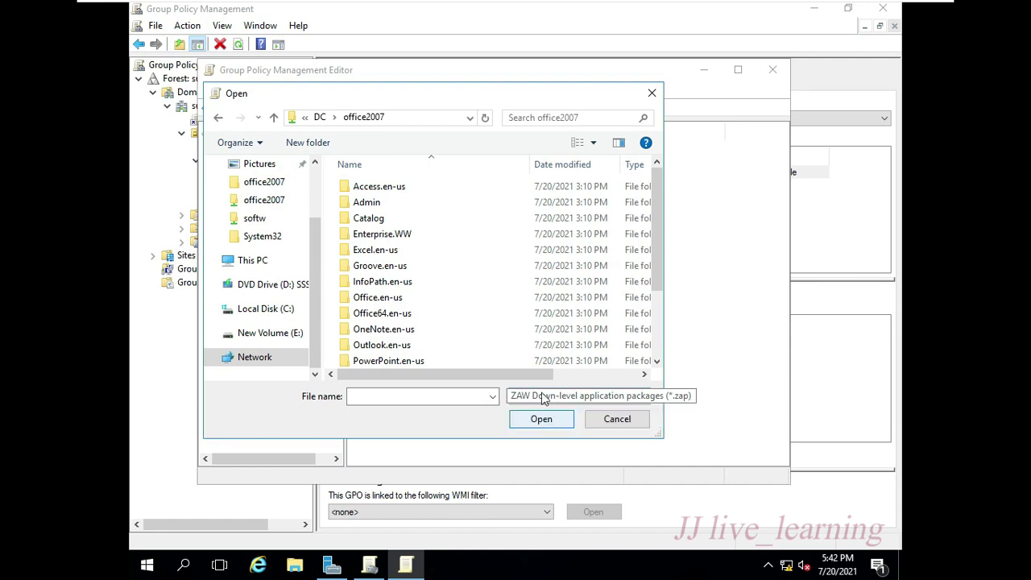
scroll(531, 314, "down", 2)
left_click(465, 356)
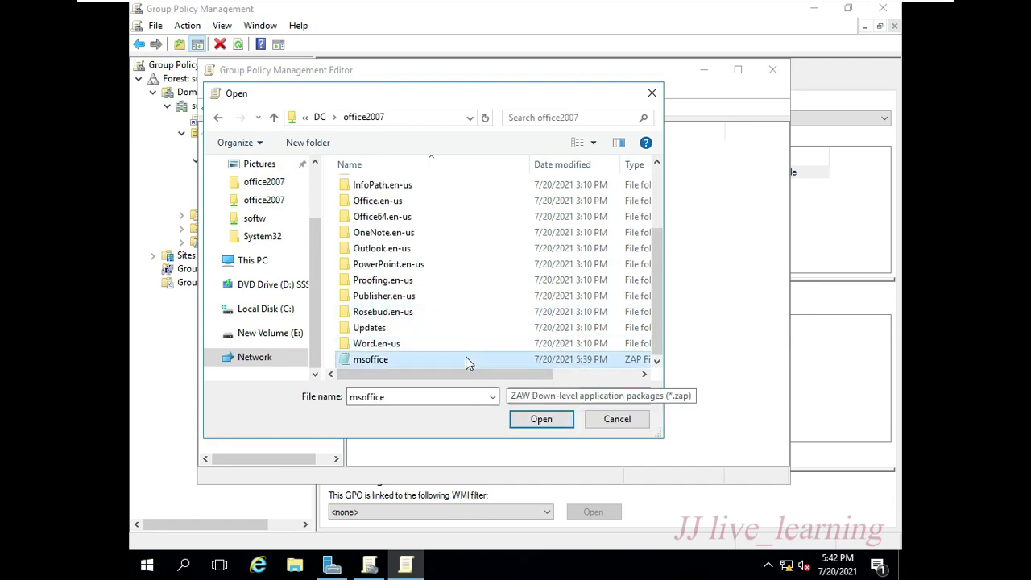
left_click_drag(460, 374, 544, 371)
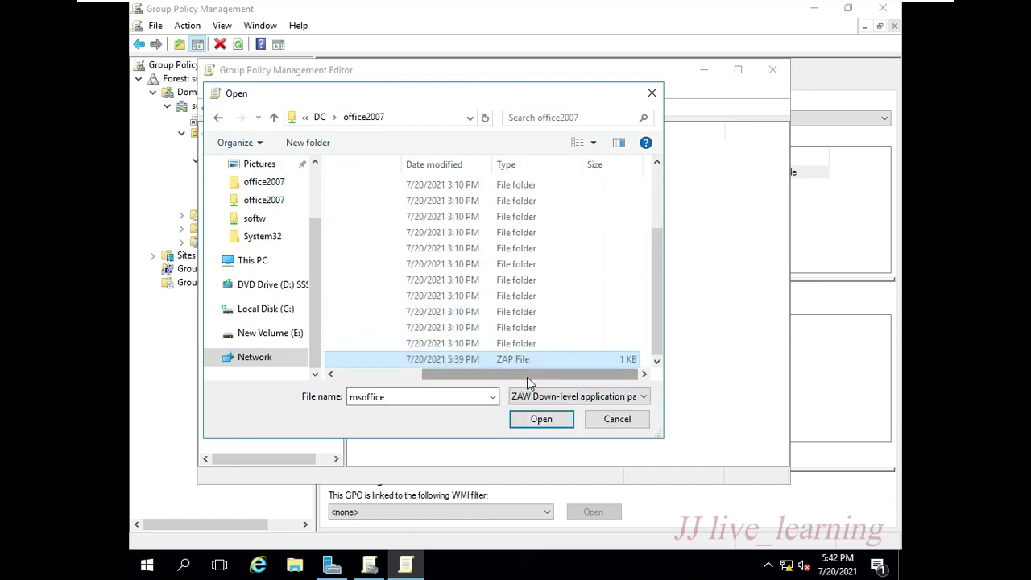
left_click(538, 420)
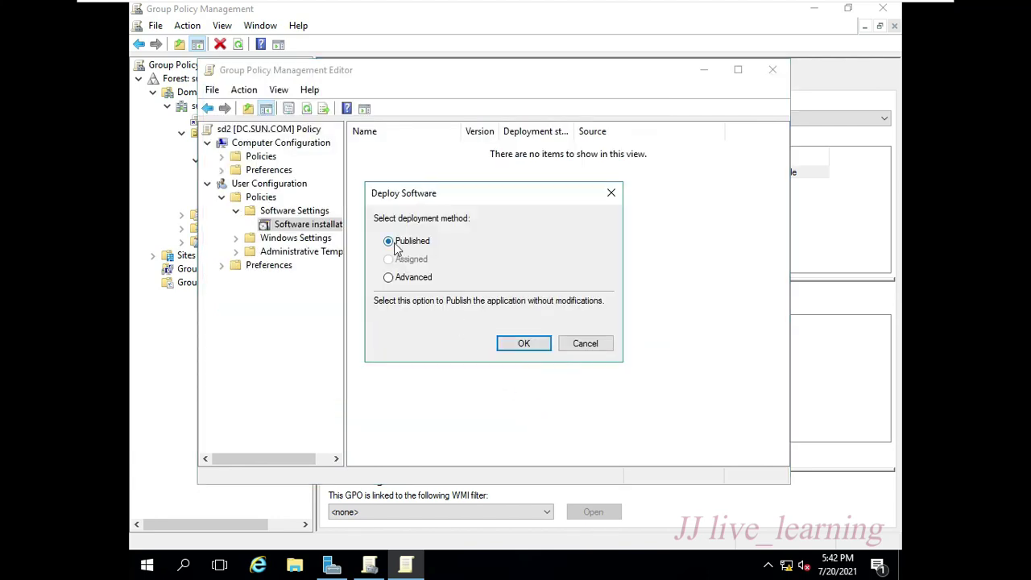
- Publish office2007 and make the 32-bit package available to Win64 machines in Advanced deployment options
left_click(524, 344)
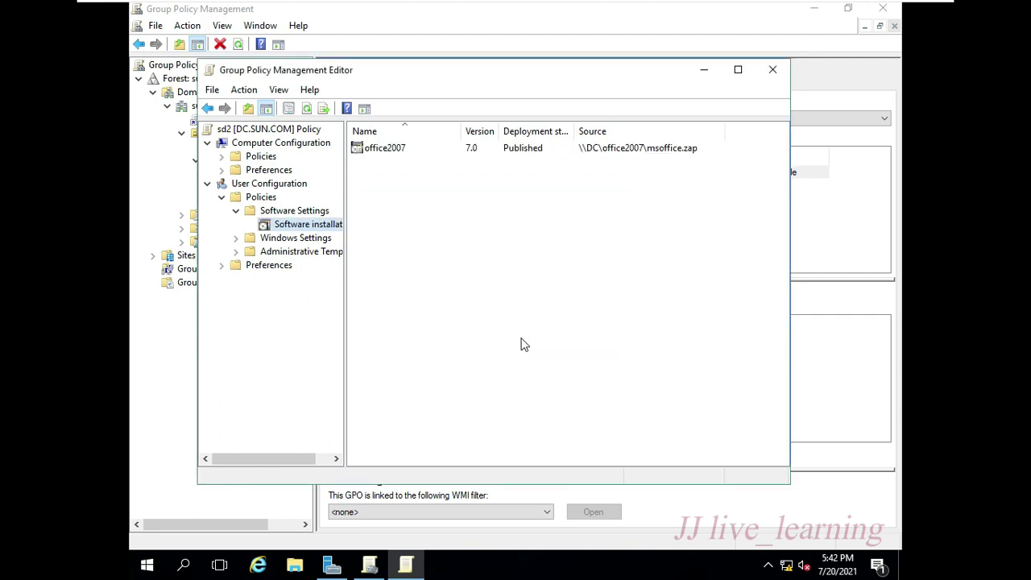
right_click(384, 153)
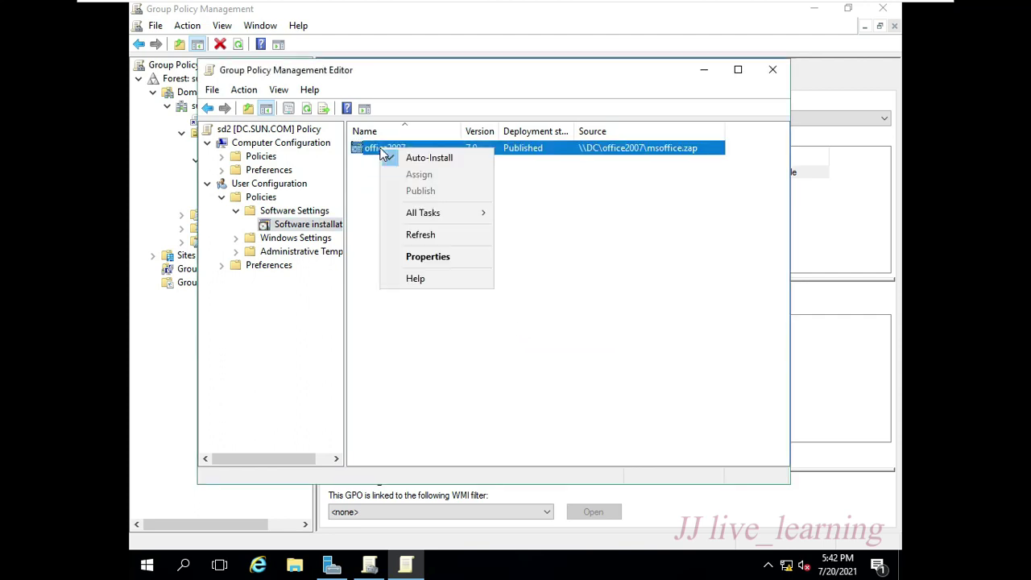
left_click(421, 254)
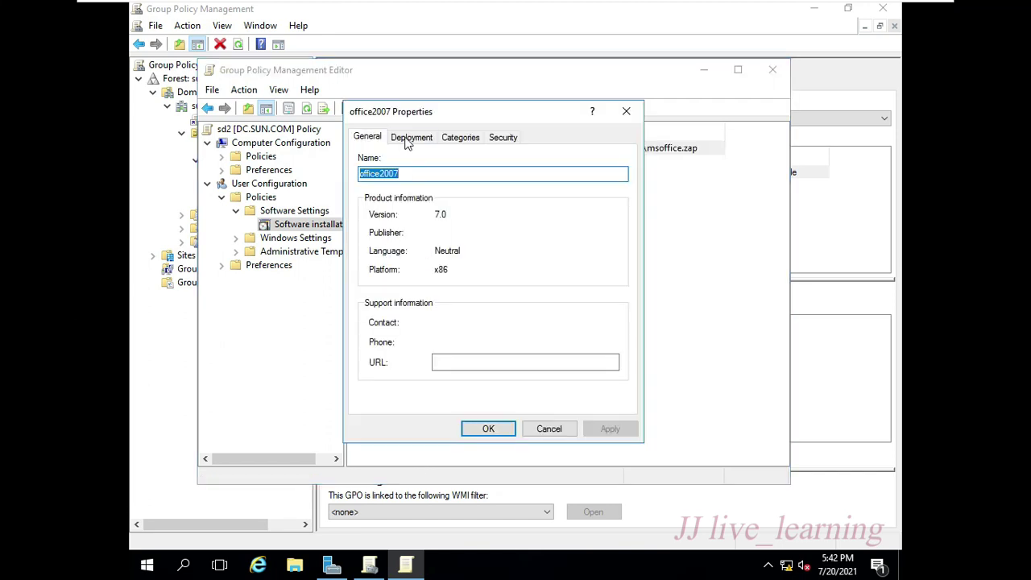
left_click(408, 139)
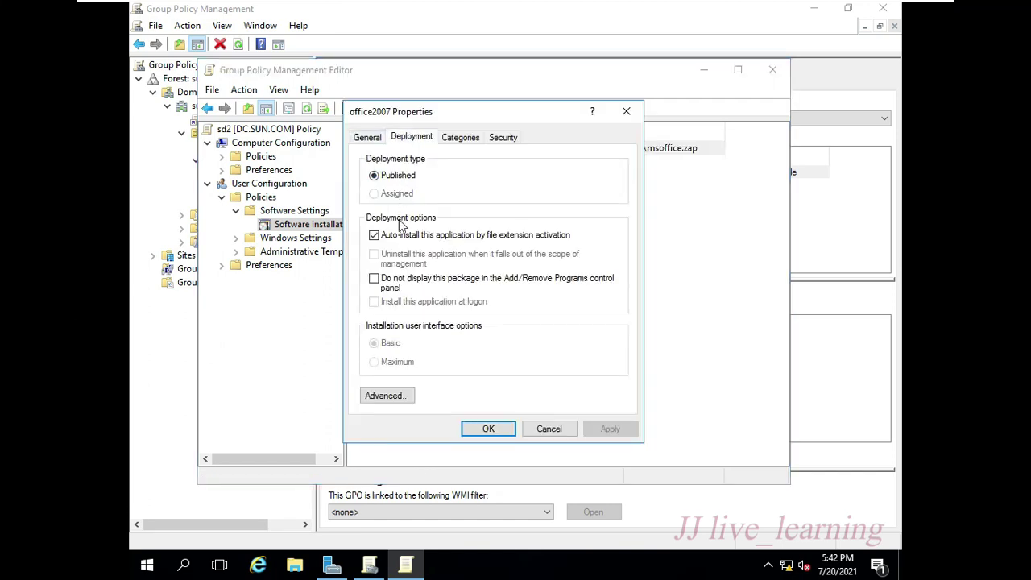
left_click(403, 395)
left_click(464, 213)
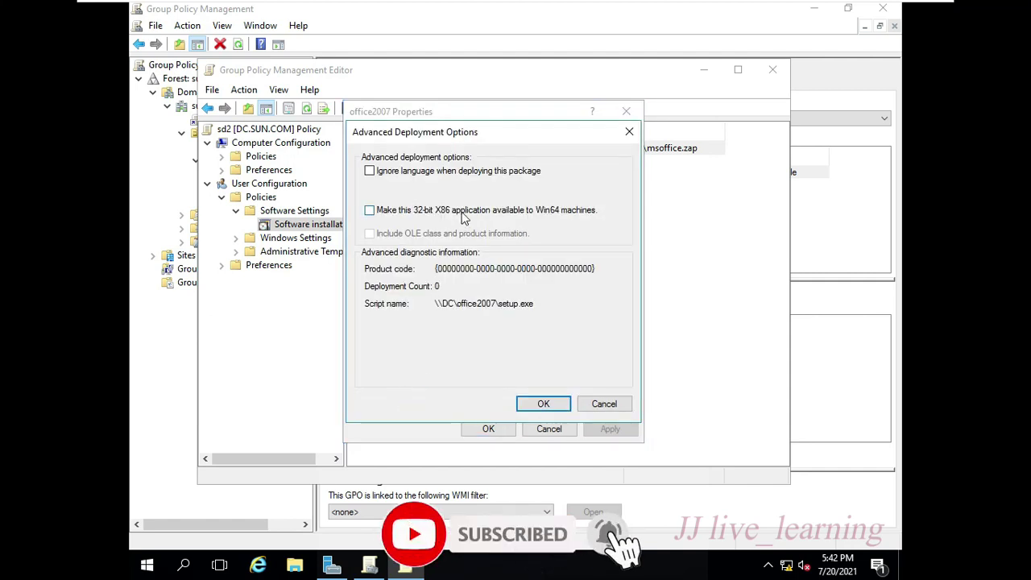
left_click(528, 403)
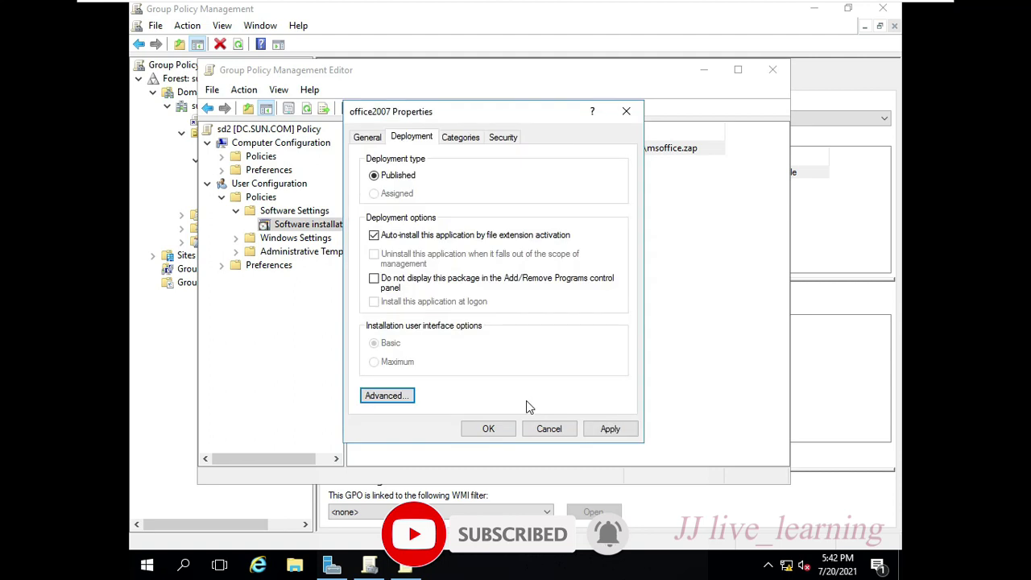
left_click(602, 430)
left_click(487, 429)
- Launch a command prompt from Run with cmd
key("super+r")
type("cmd")
key("Return")
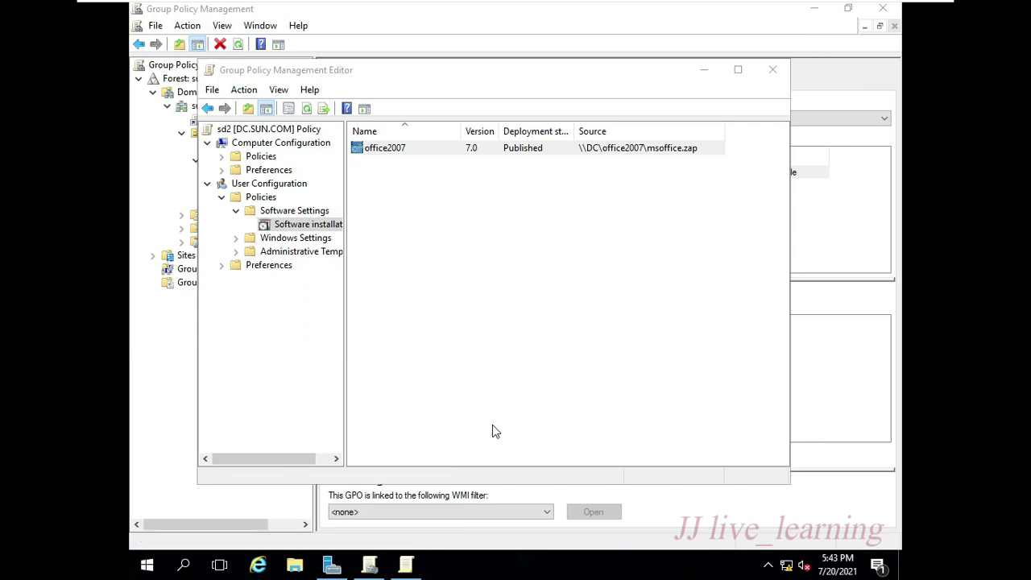
- Run gpupdate /force to refresh group policy on the server
type("gpu")
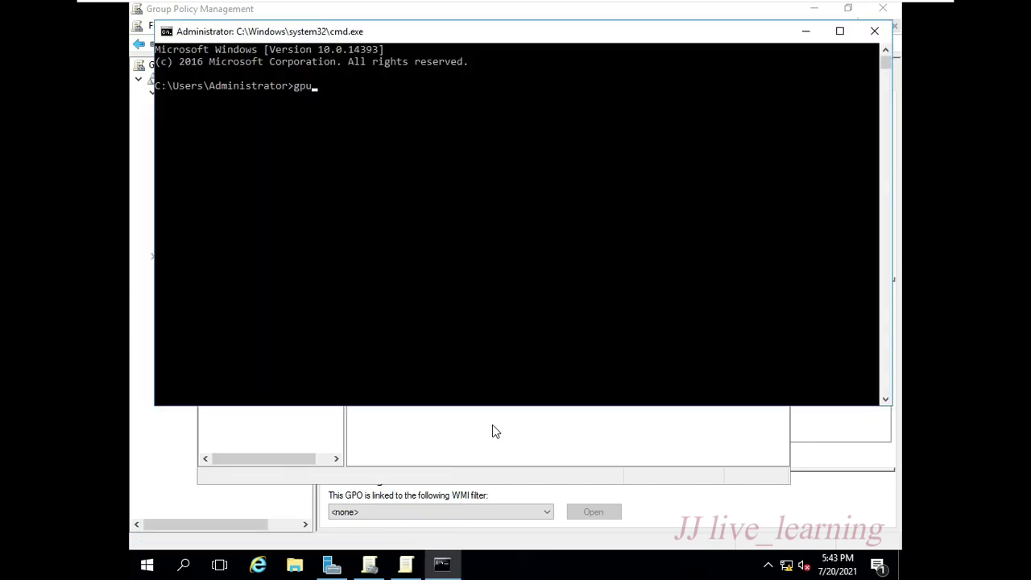
type("pdate /force")
key("Return")
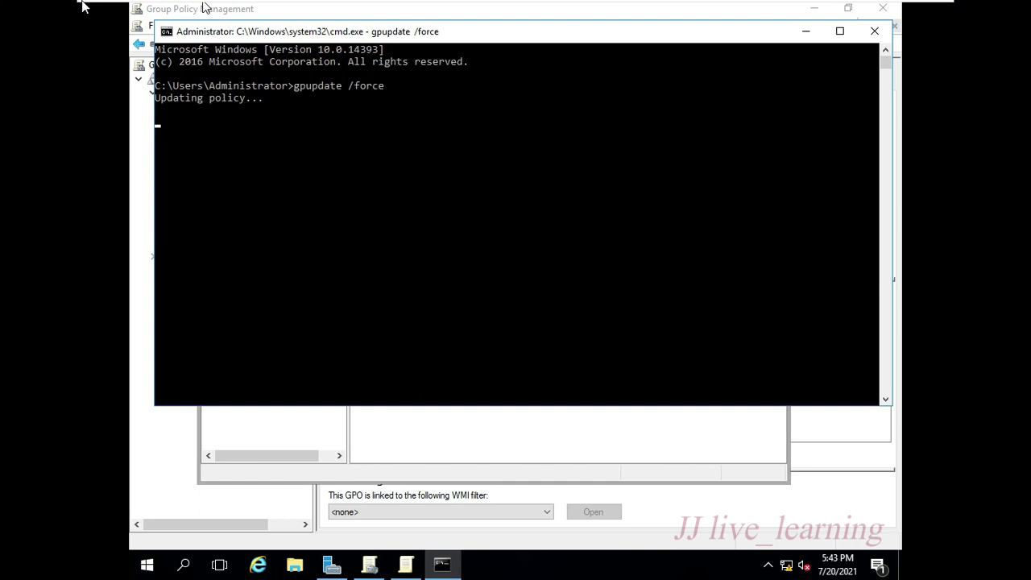
mouse_move(83, 5)
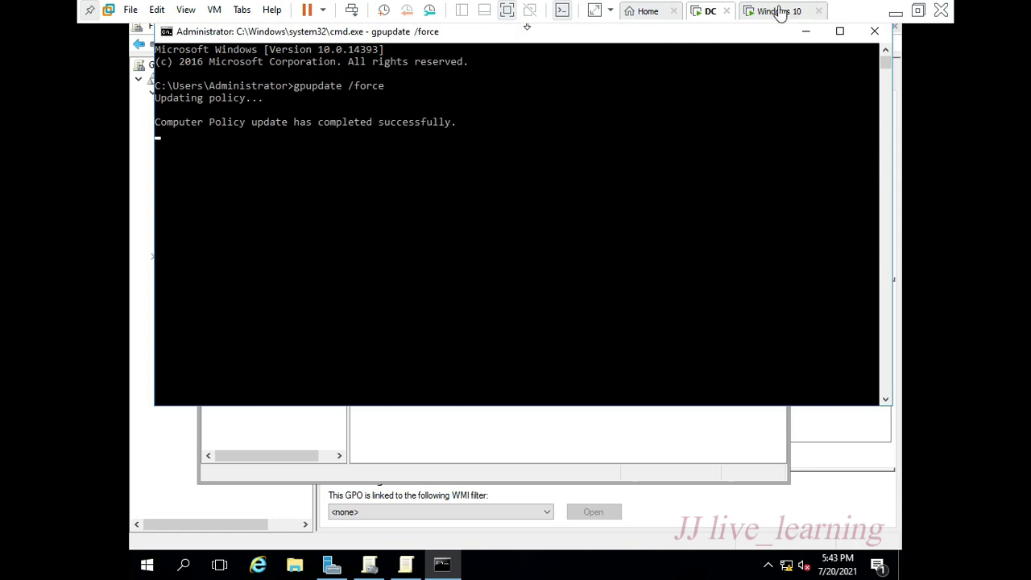
- Sign in to the Windows 10 client with the domain user's name and password
type("u2")
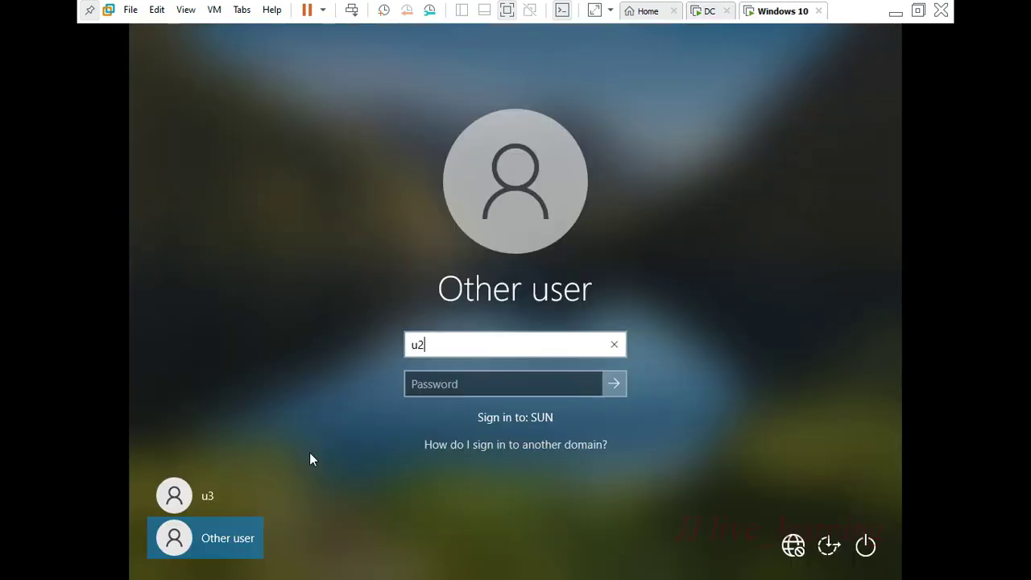
key("Tab")
type("12345678")
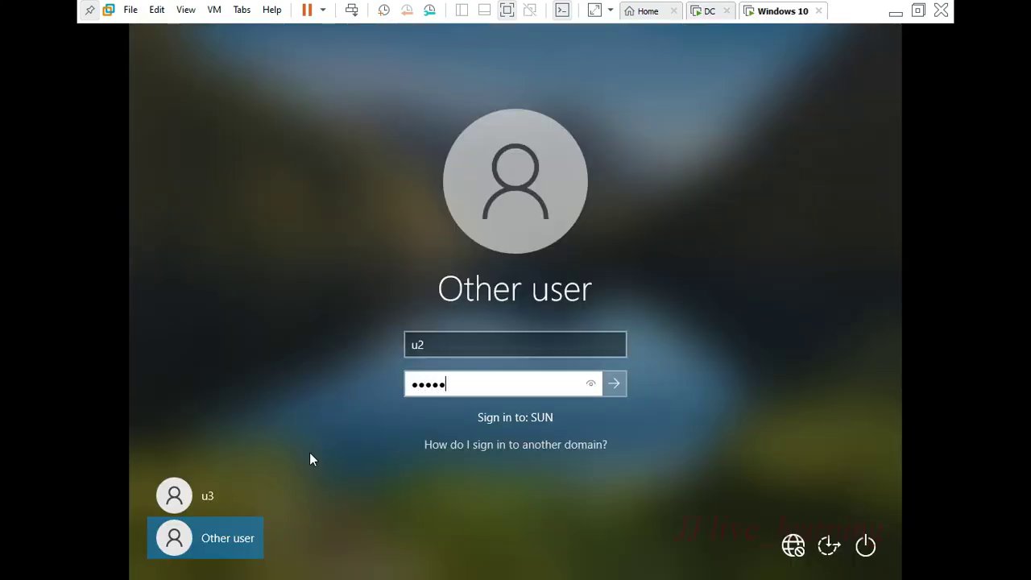
key("Return")
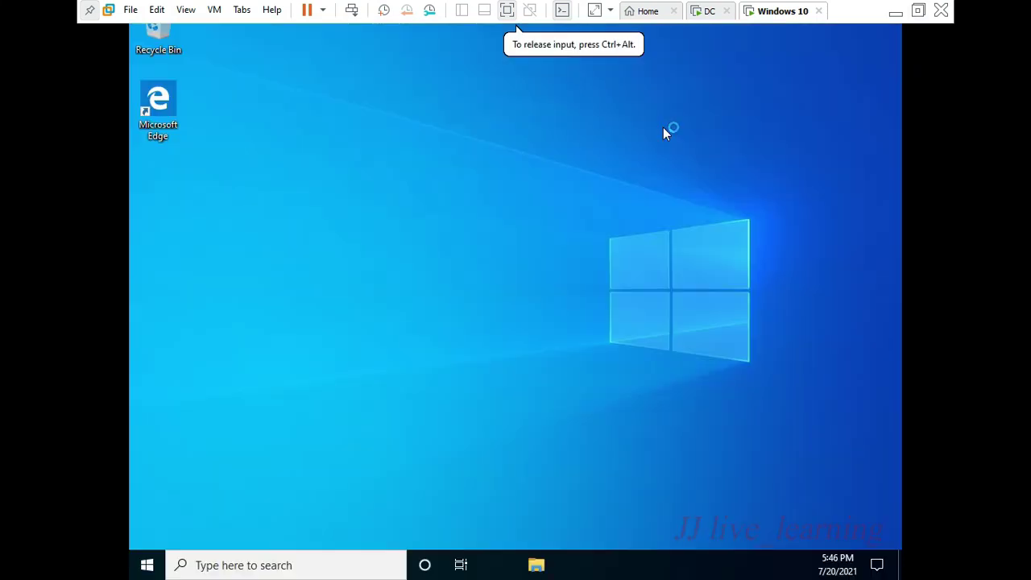
- Launch Control Panel from Run with control
key("super+r")
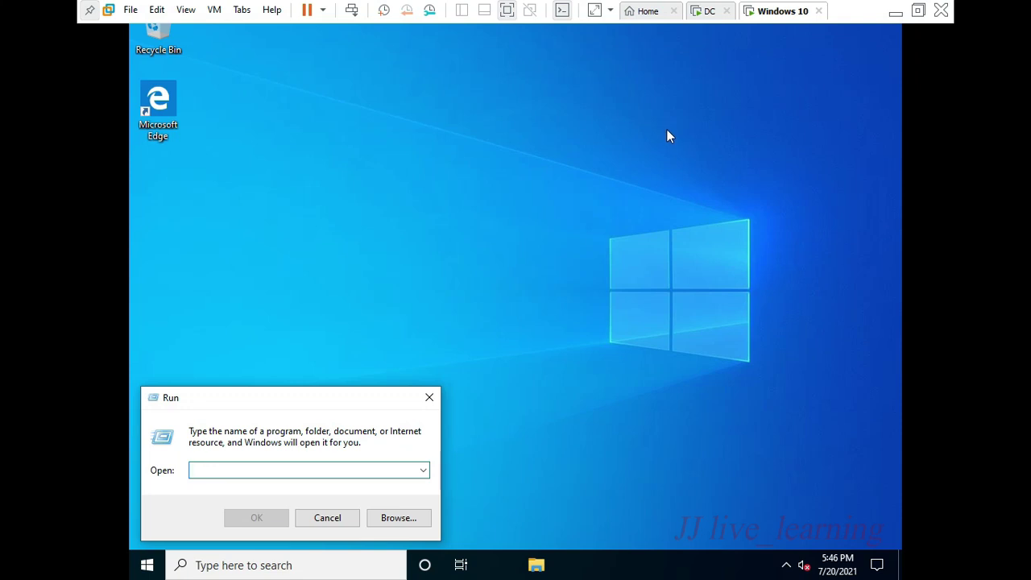
type("contr")
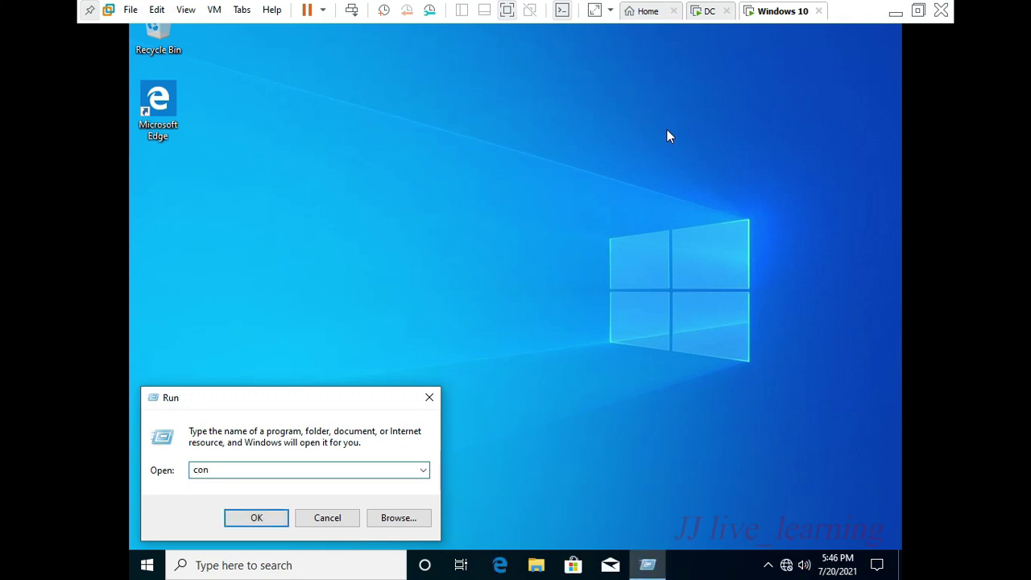
type("ol")
key("Return")
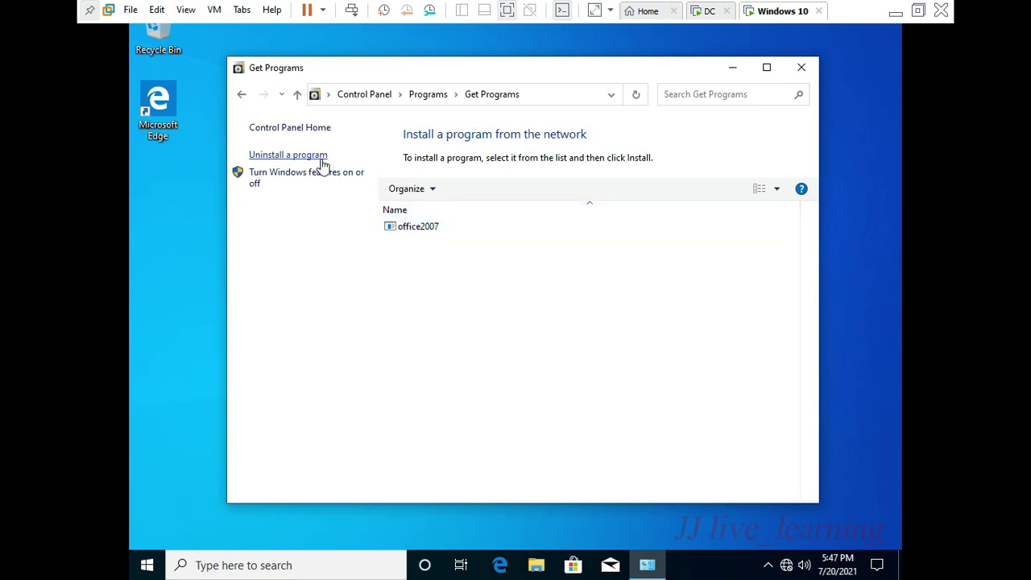
- Check installed programs, then choose Install on office2007 in Get Programs
left_click(323, 160)
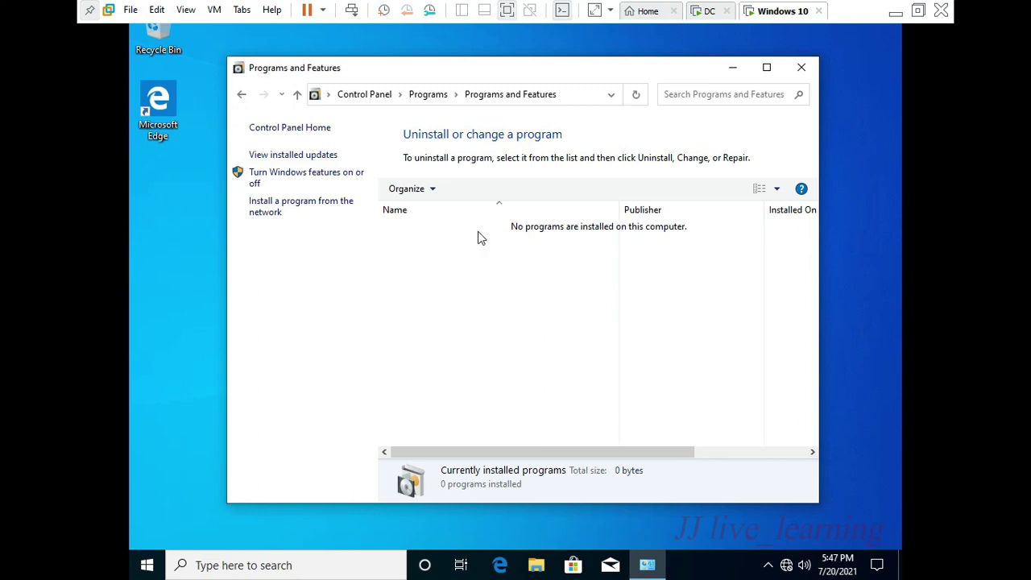
left_click(324, 208)
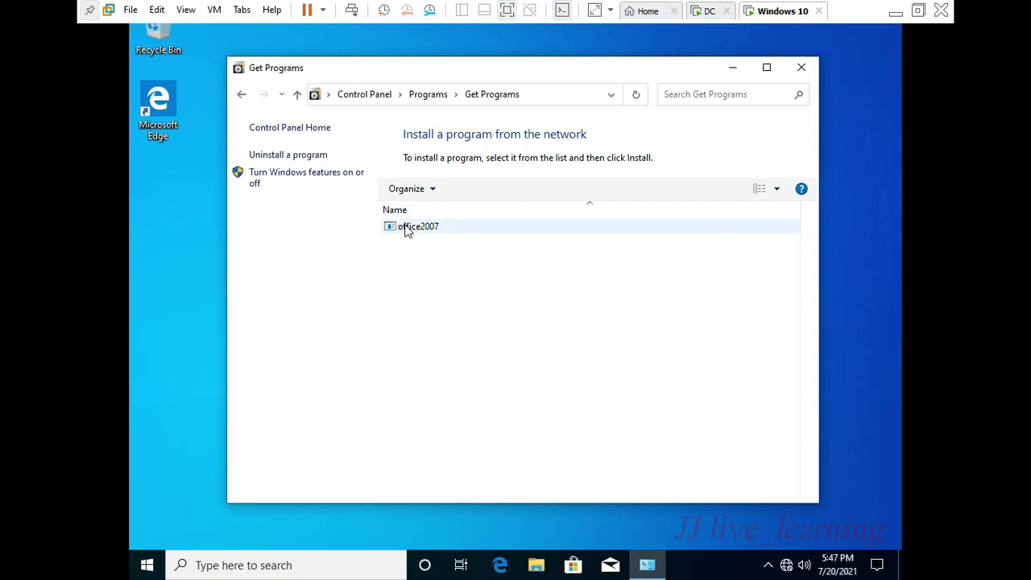
right_click(425, 232)
left_click(429, 232)
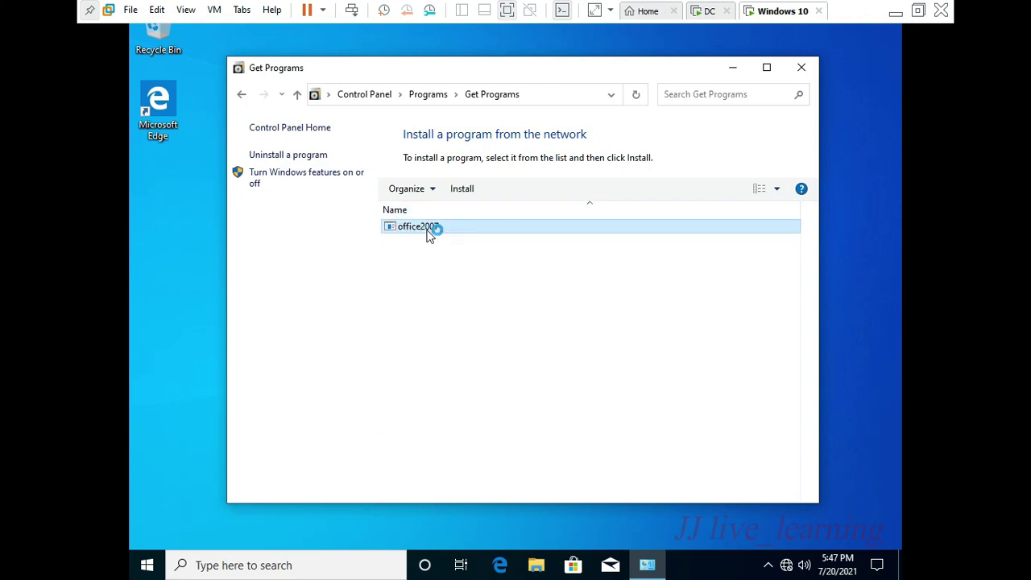
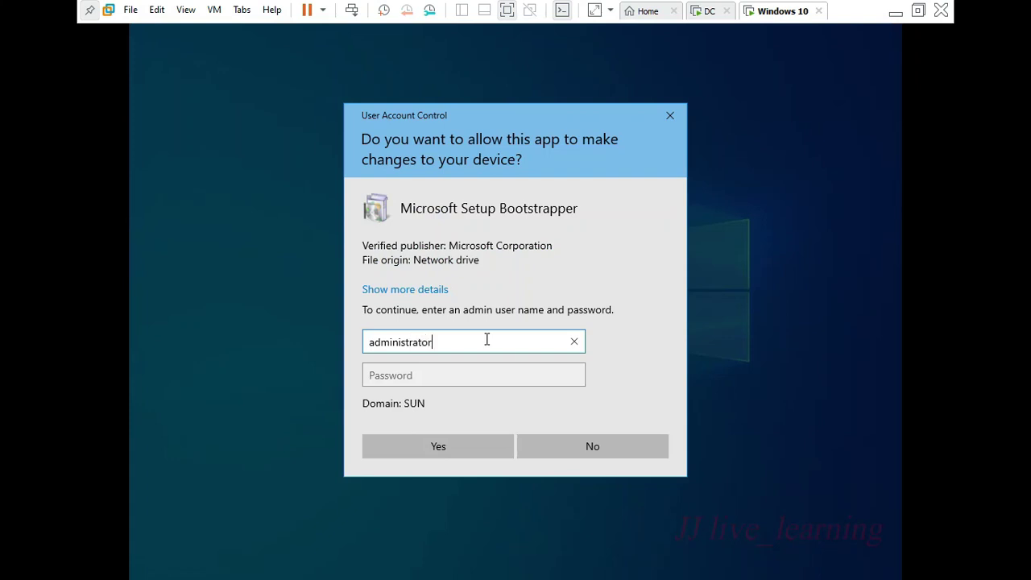
- Approve setup by entering the administrator account's e-mail and password
key("Tab")
type("••••••")
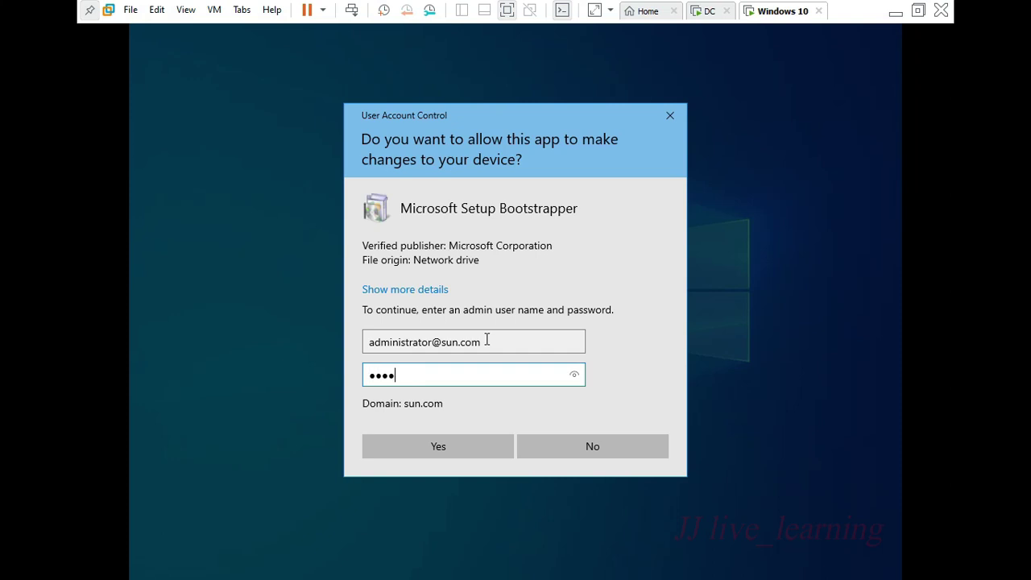
type("••")
key("Return")
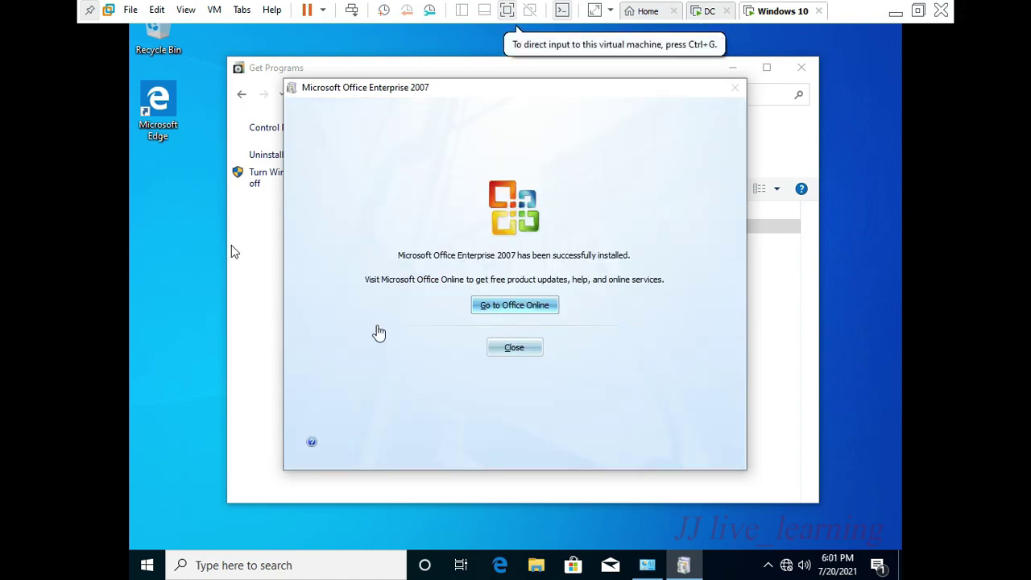
- Dismiss the finished installer and confirm Microsoft Office Enterprise 2007 is listed as installed
left_click(231, 252)
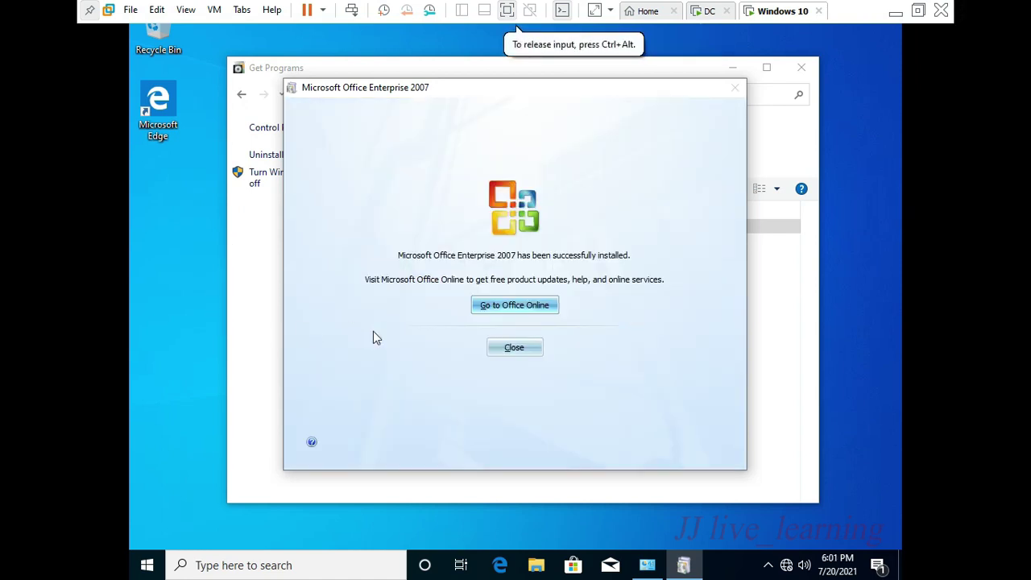
left_click(518, 351)
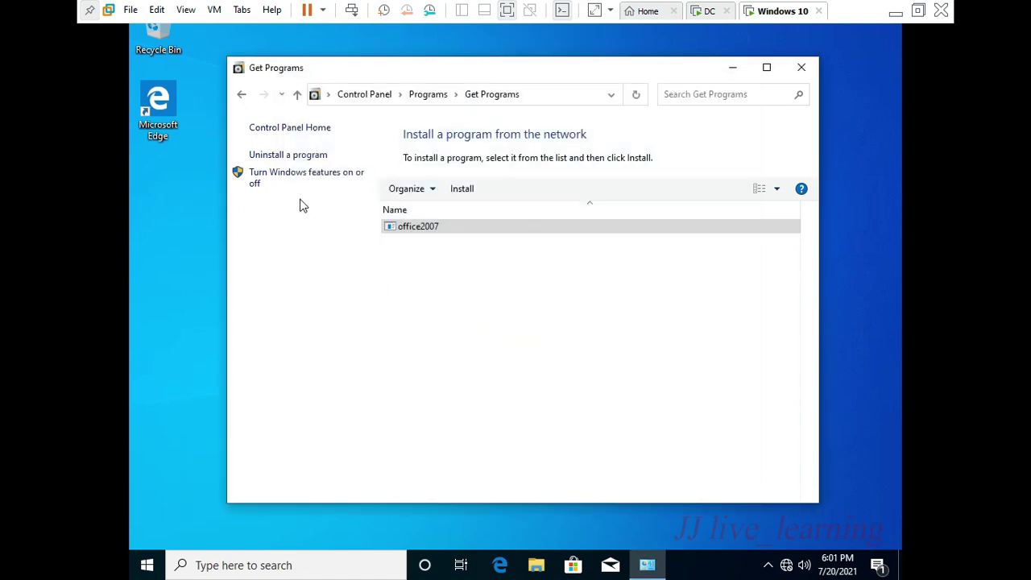
left_click(285, 157)
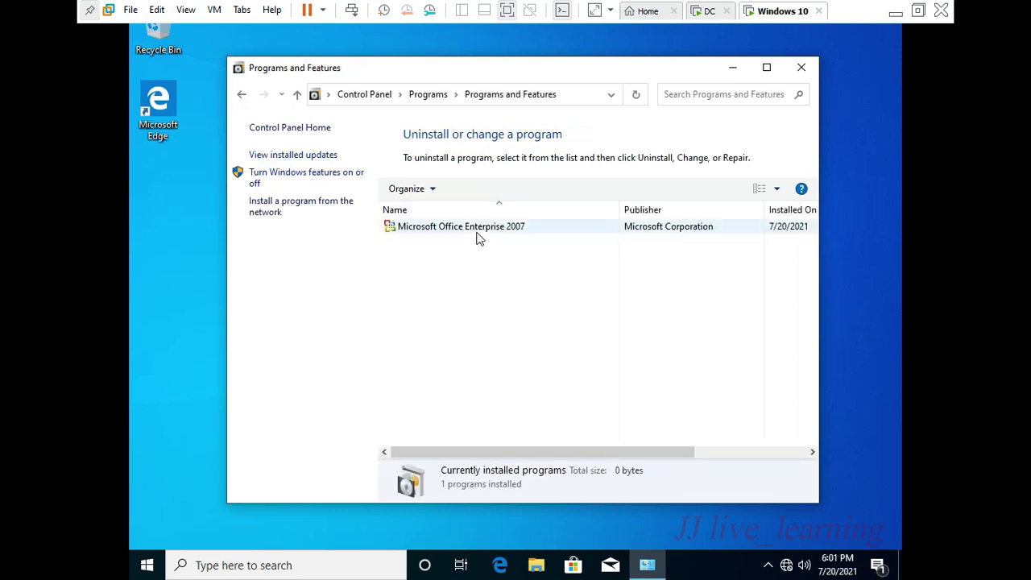
left_click(489, 228)
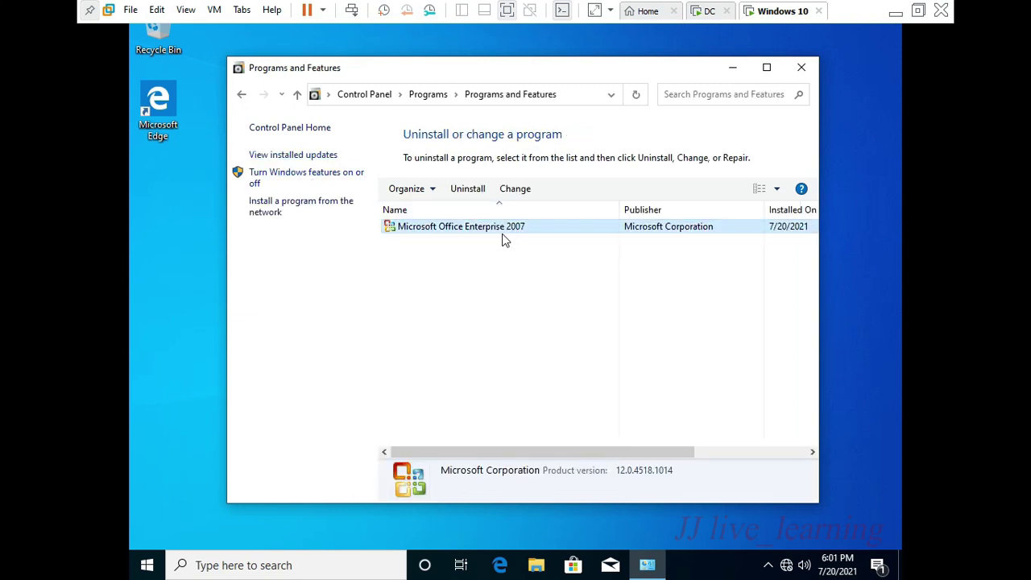
- Search for 'word' and launch Microsoft Office Word 2007
left_click(228, 566)
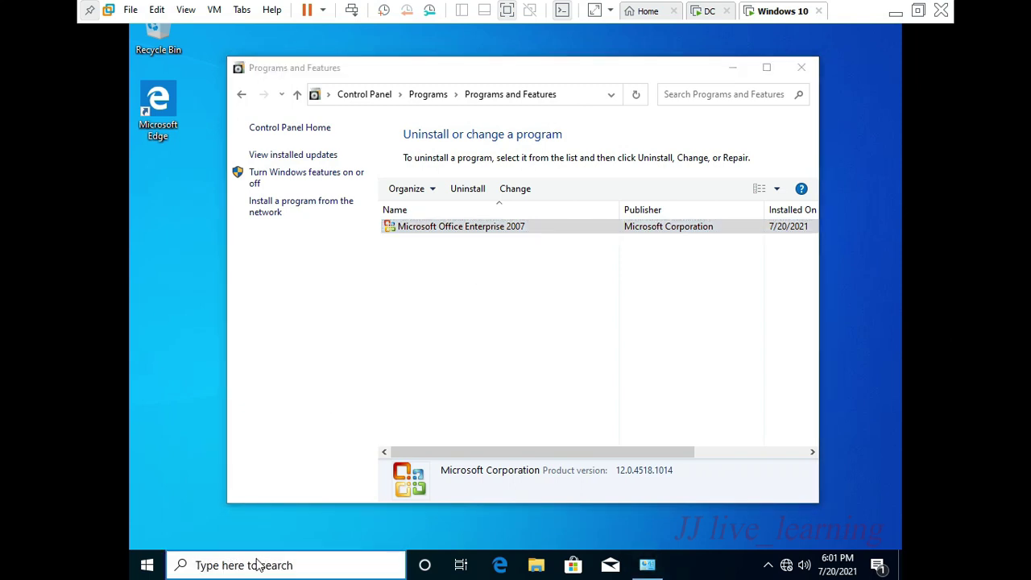
type("word")
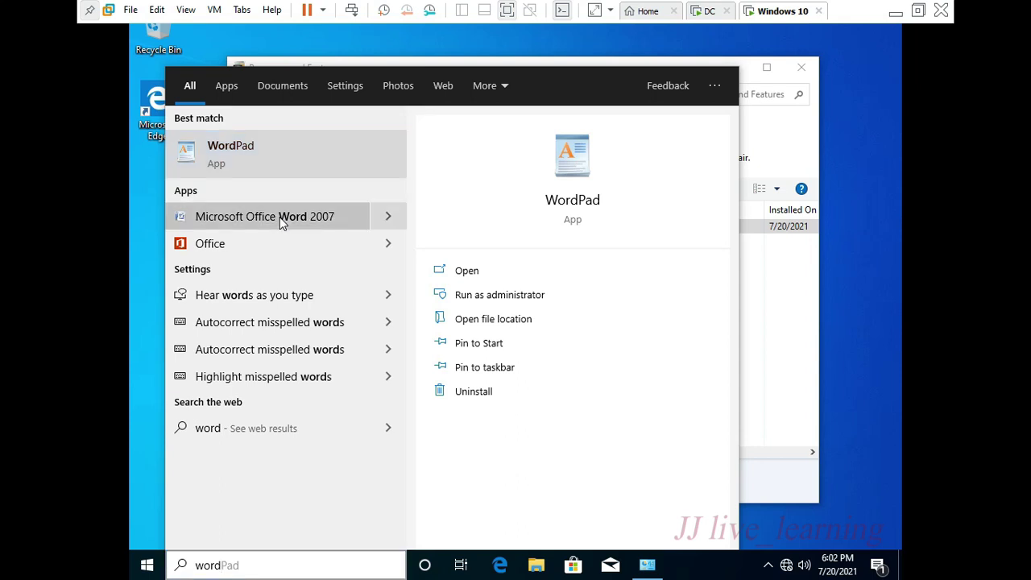
left_click(279, 217)
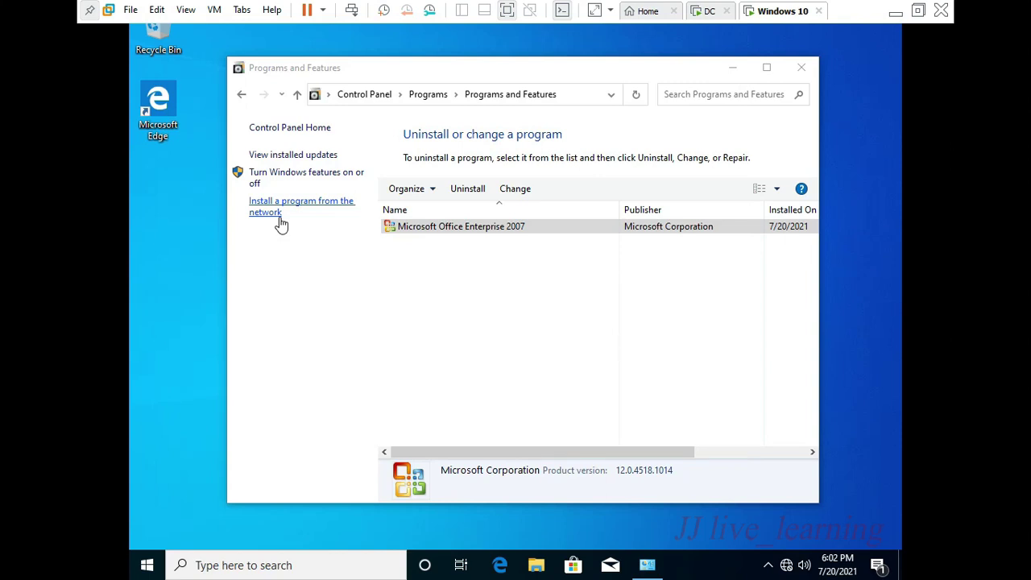